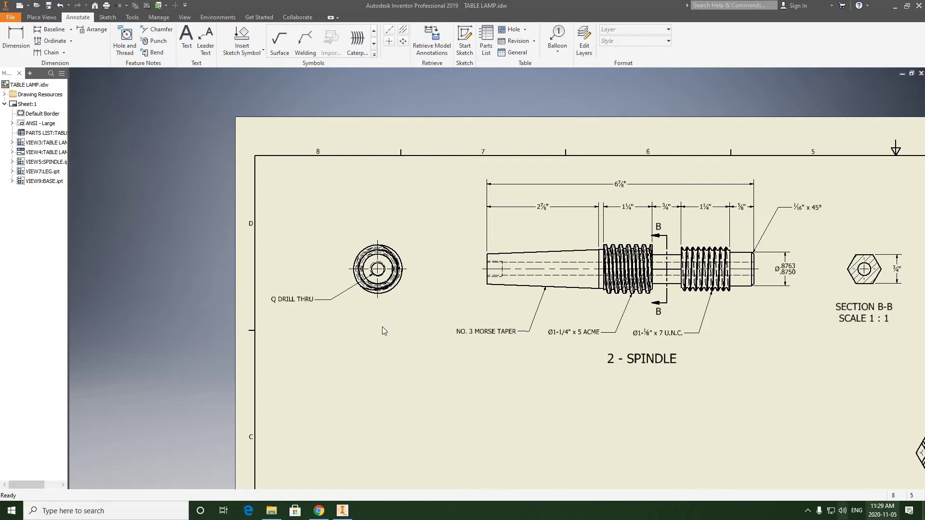
Step: Attach a leader text note to the centre hole in the spindle's end view, with its landing above the Q DRILL THRU note
left_click(292, 303)
scroll(293, 301, "up", 5)
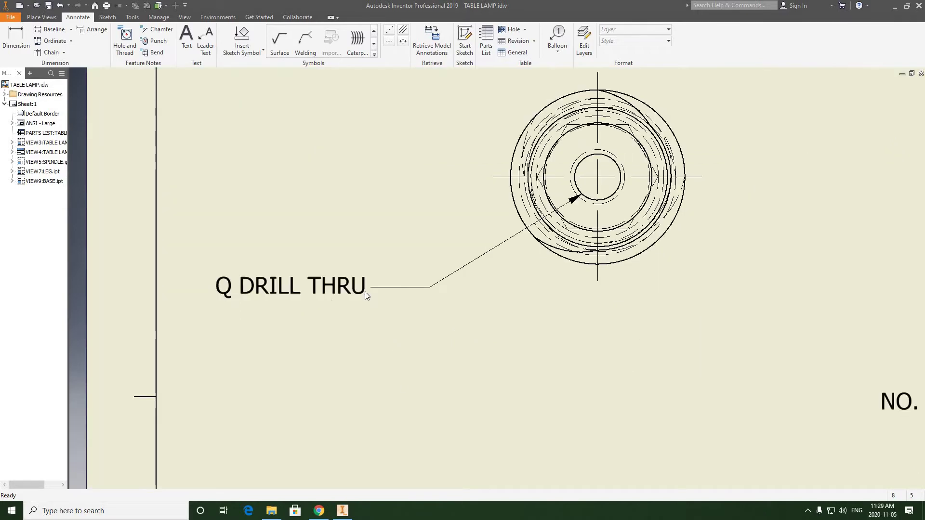
scroll(366, 295, "down", 4)
middle_click_drag(412, 275, 384, 276)
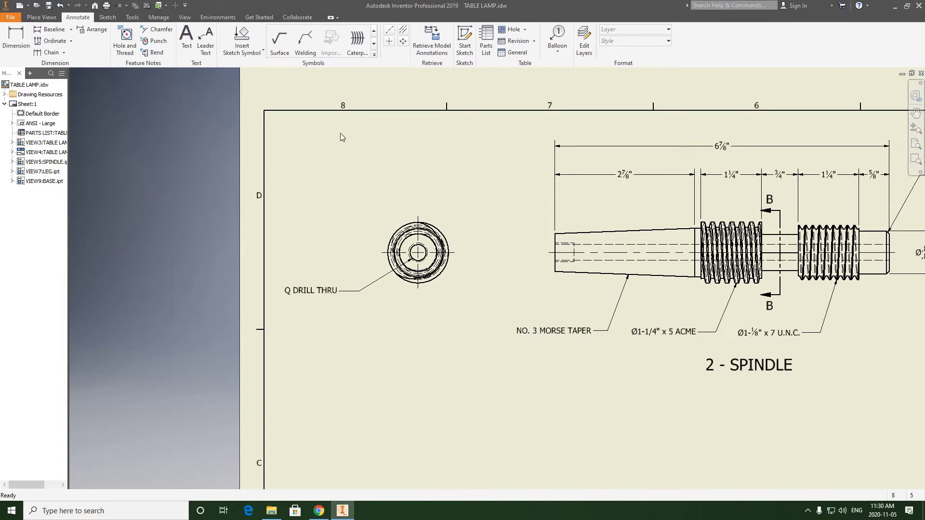
left_click(125, 41)
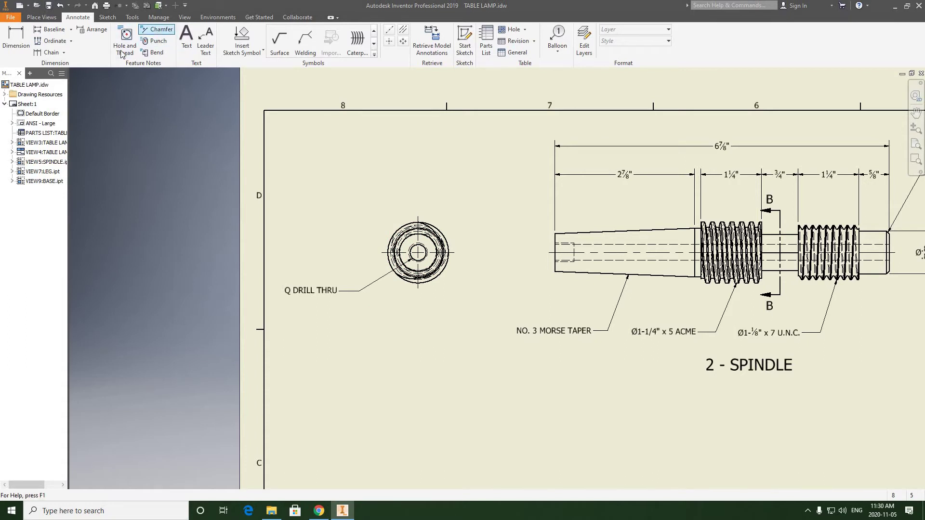
left_click(202, 40)
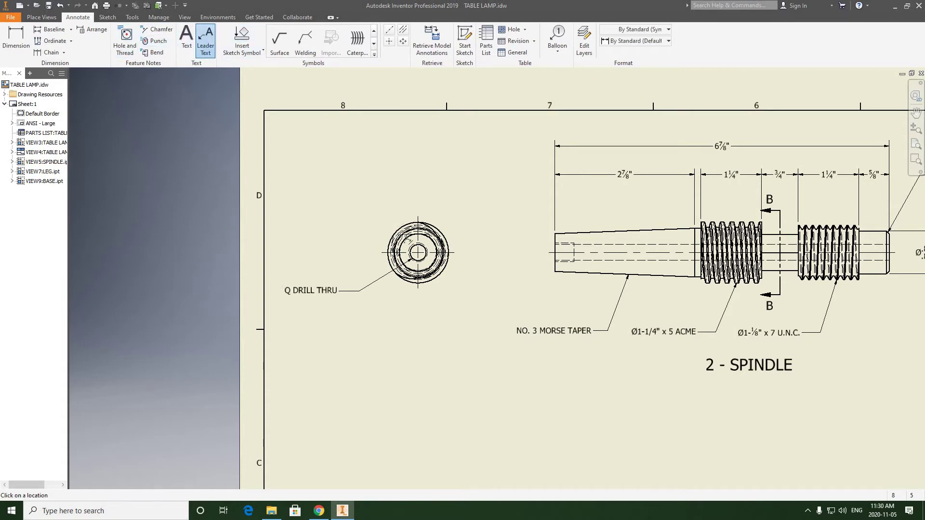
scroll(407, 236, "up", 3)
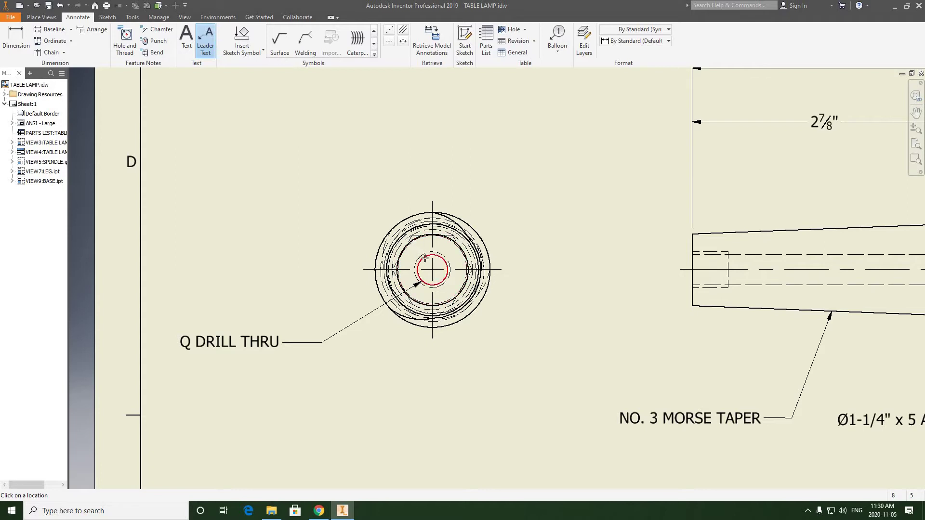
left_click(322, 179)
left_click(286, 179)
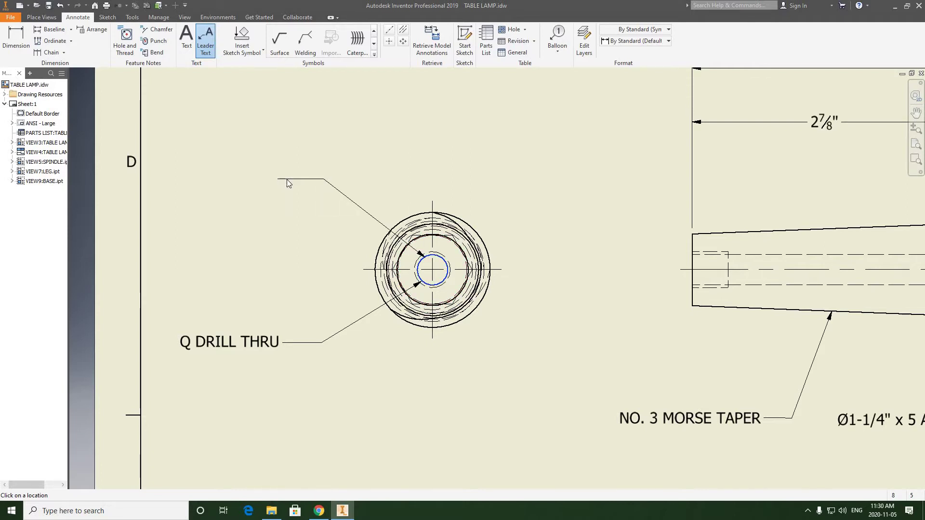
right_click(279, 180)
left_click(316, 181)
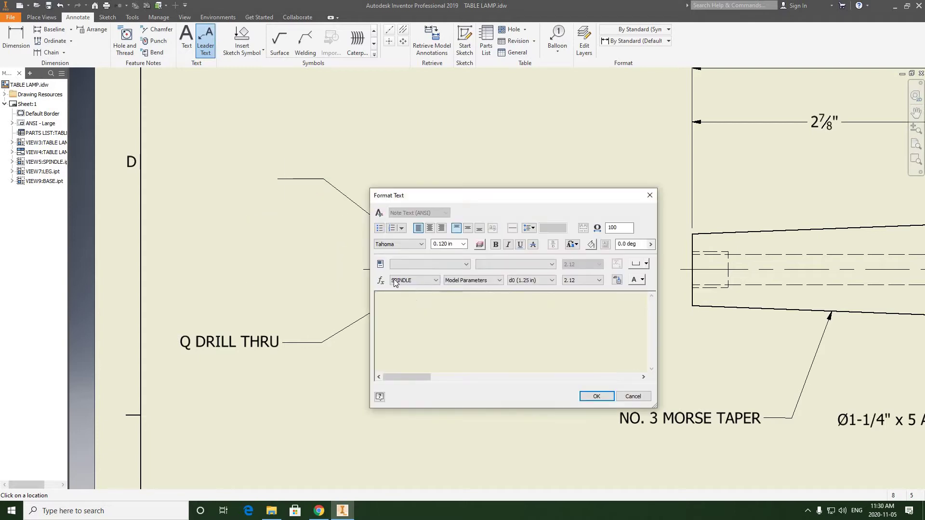
Step: Enter 1/8" x 27 N.P.T. as the note's first line, with the fraction stacked diagonally
type("1/8\"")
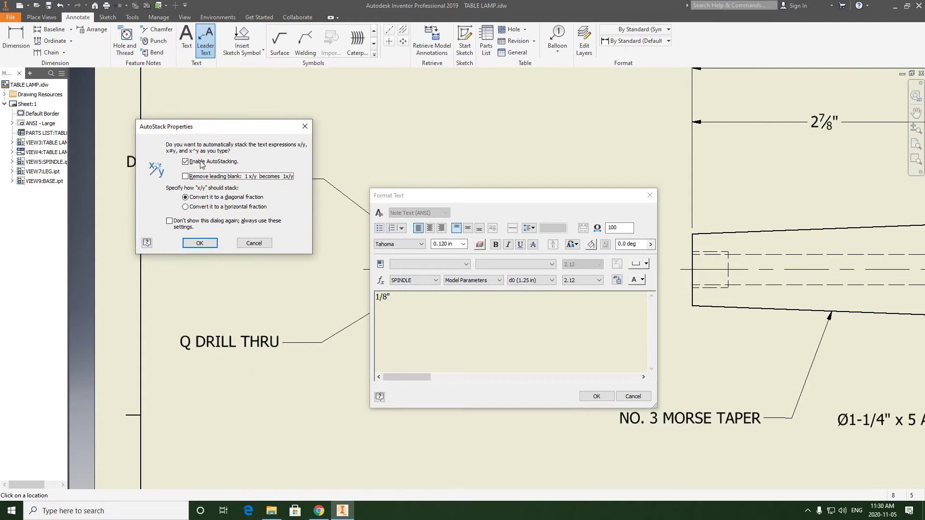
left_click(199, 243)
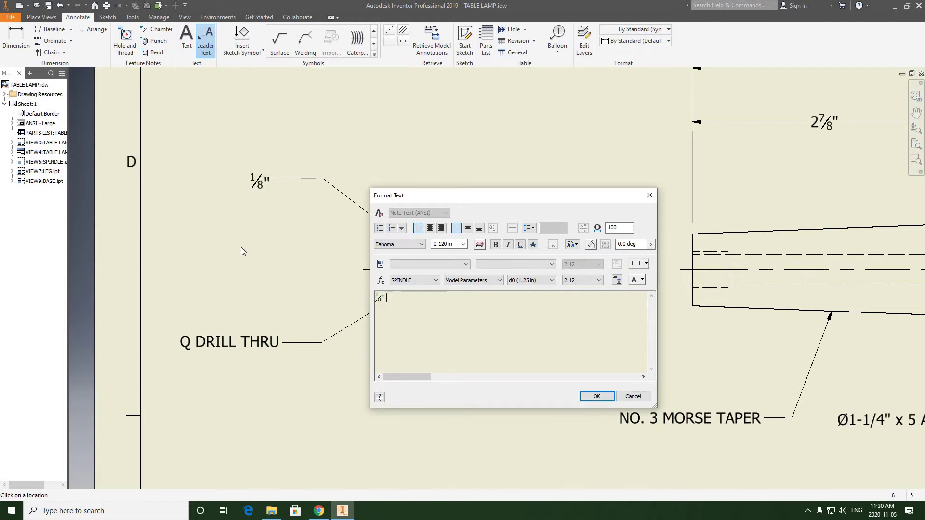
type("x 27 ")
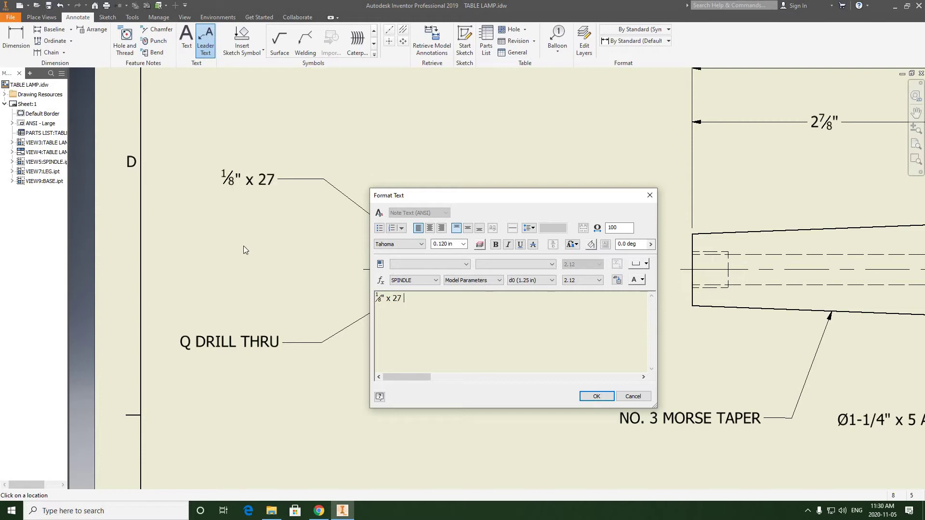
type("N.")
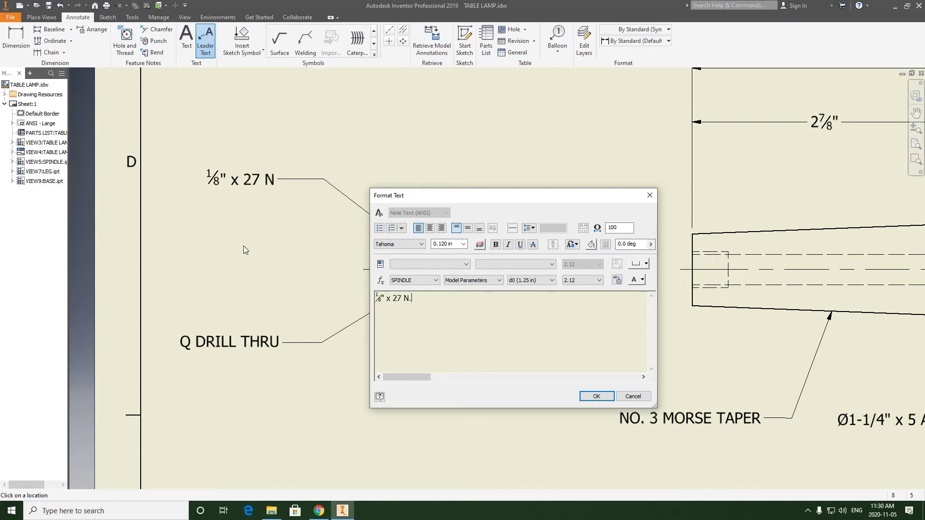
type("P.T.")
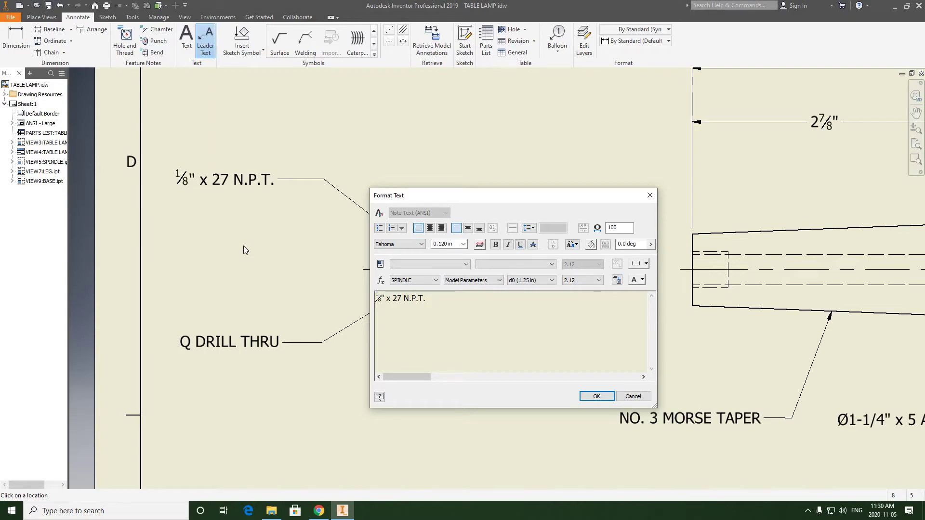
Step: Add a second line to the note reading 1/2" with a diagonal fraction and a counterbore symbol, and finish the note
key("Return")
type("1/2\"")
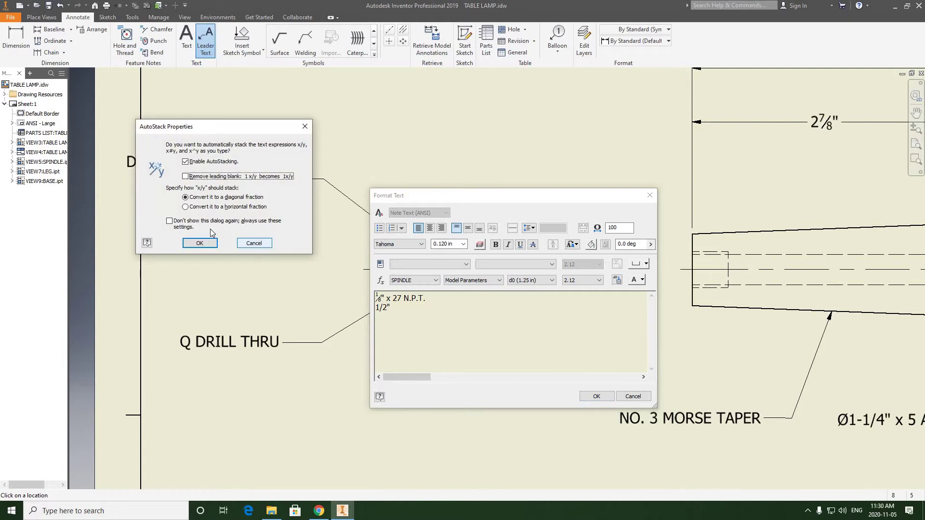
left_click(201, 244)
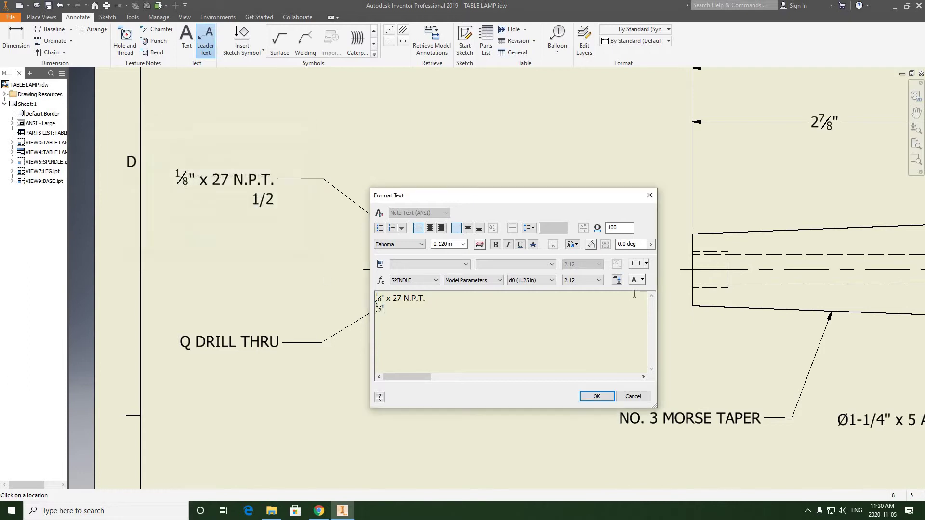
left_click(646, 264)
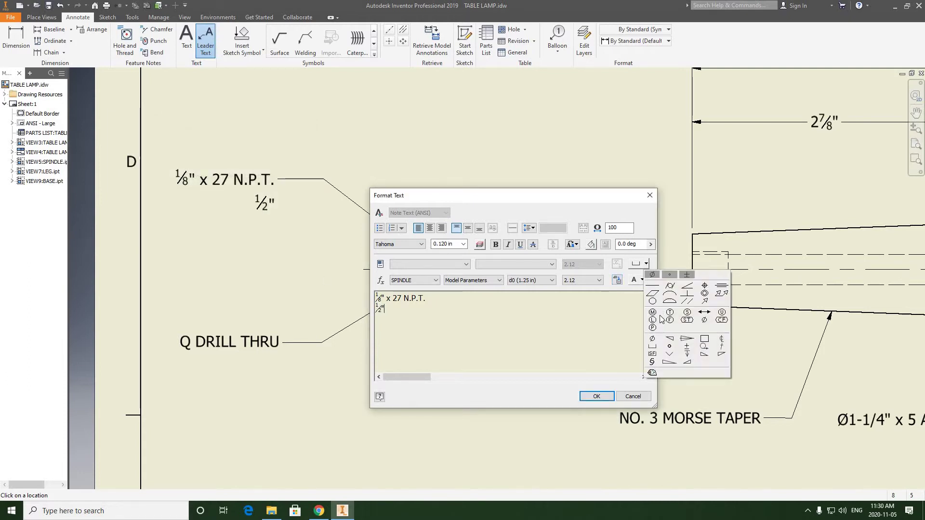
left_click(654, 348)
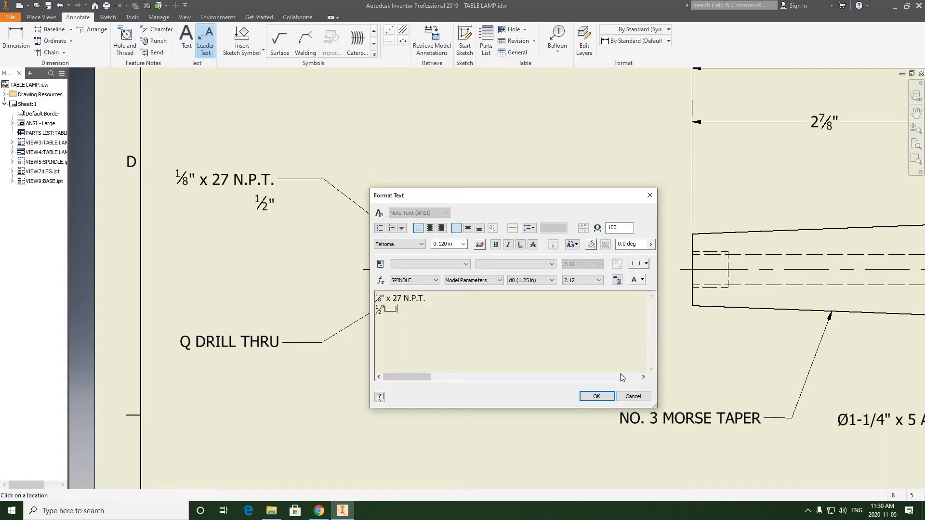
left_click(598, 394)
right_click(351, 161)
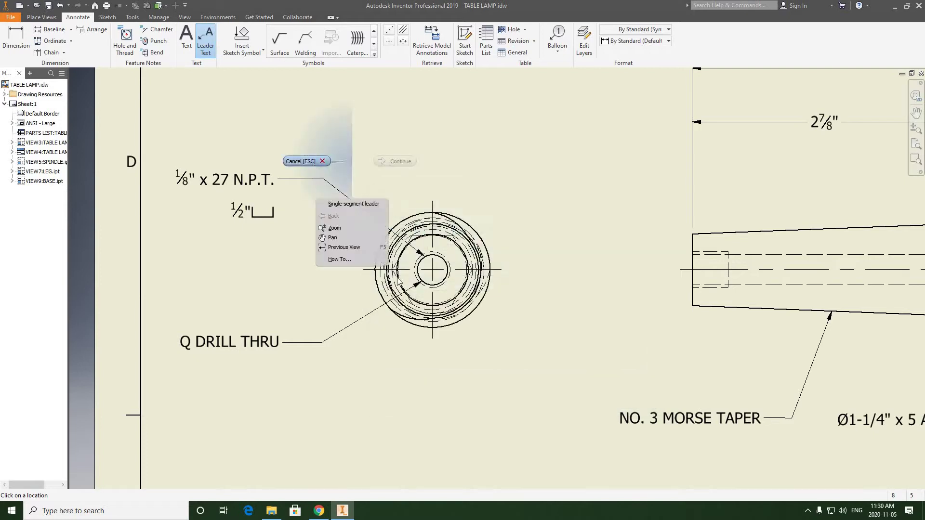
key("Escape")
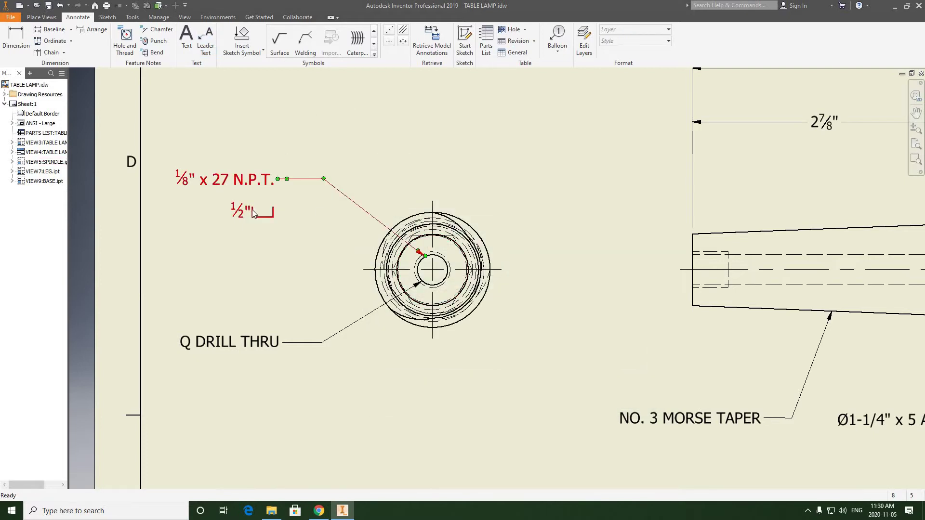
Step: Examine the spindle's end and front views, including the taper, thread notes and length dimensions
left_click(324, 135)
middle_click_drag(430, 198, 363, 193)
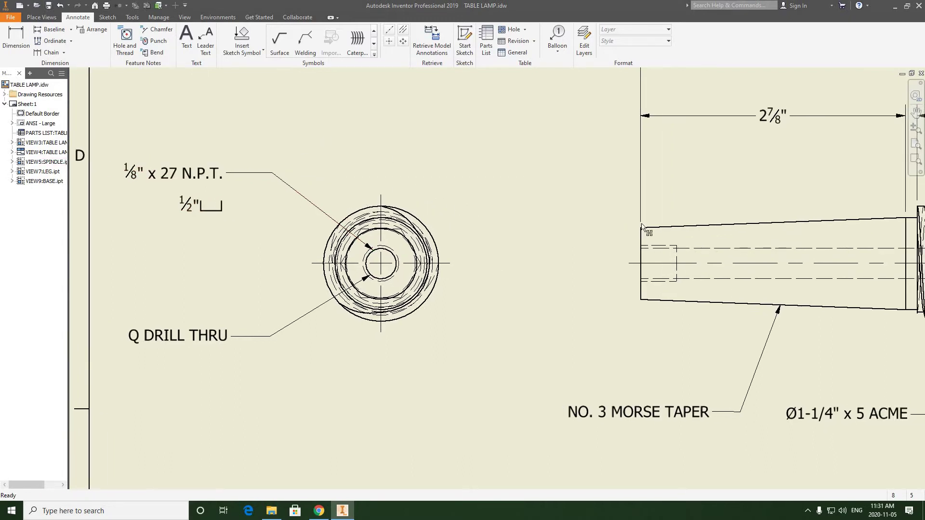
middle_click_drag(754, 224, 509, 195)
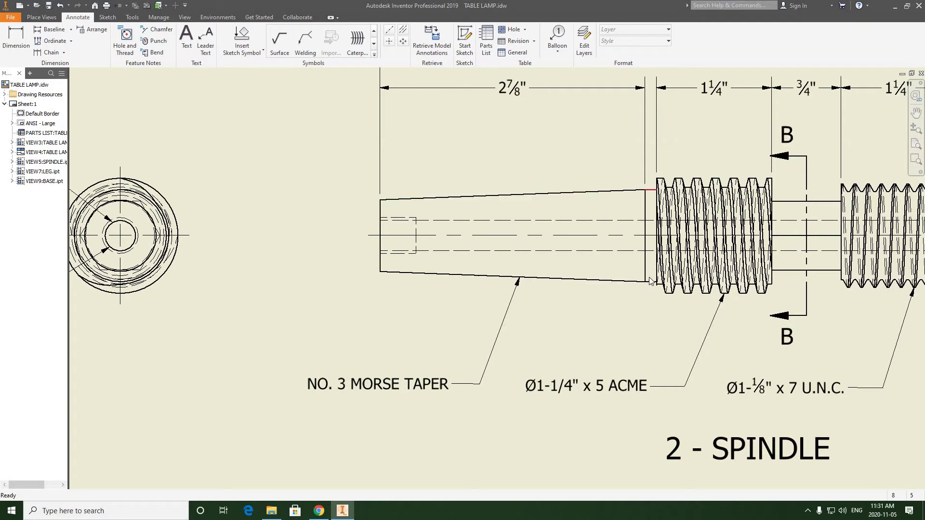
scroll(504, 189, "up", 5)
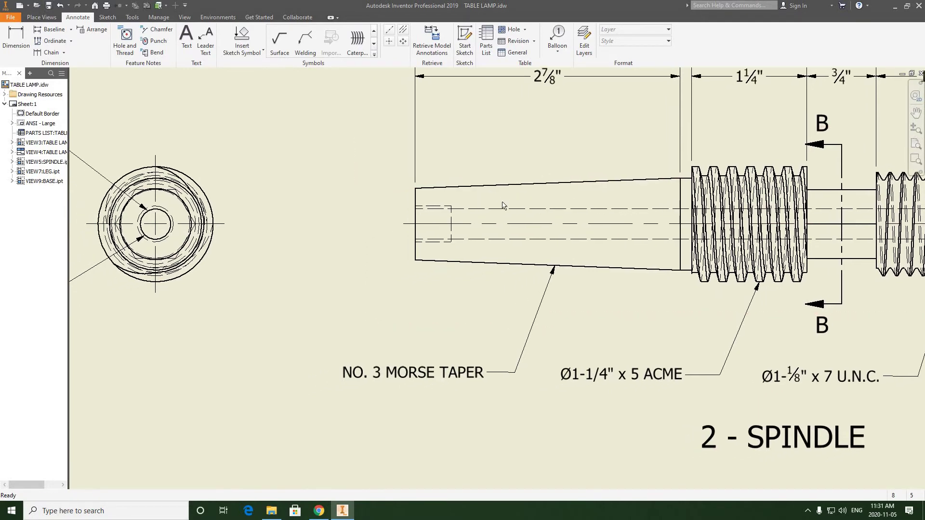
scroll(487, 198, "down", 3)
middle_click_drag(564, 203, 507, 206)
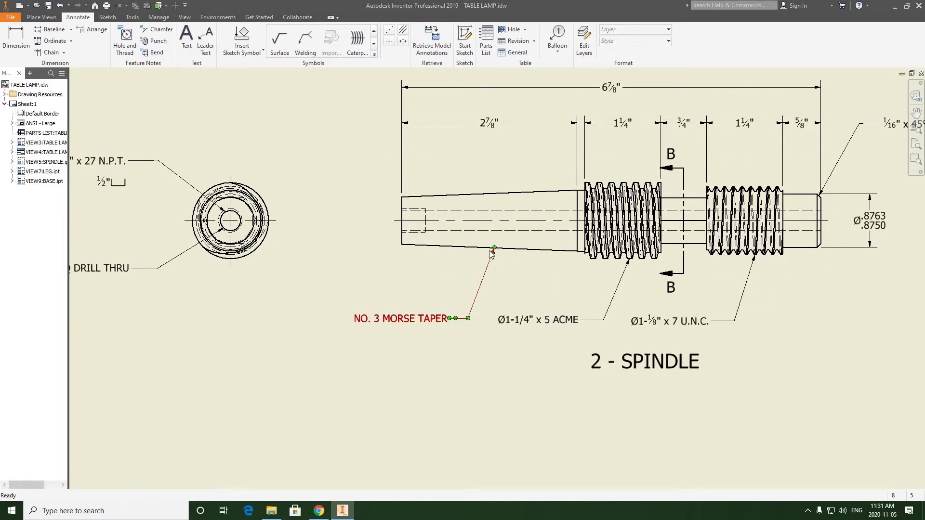
middle_click_drag(398, 217, 420, 212)
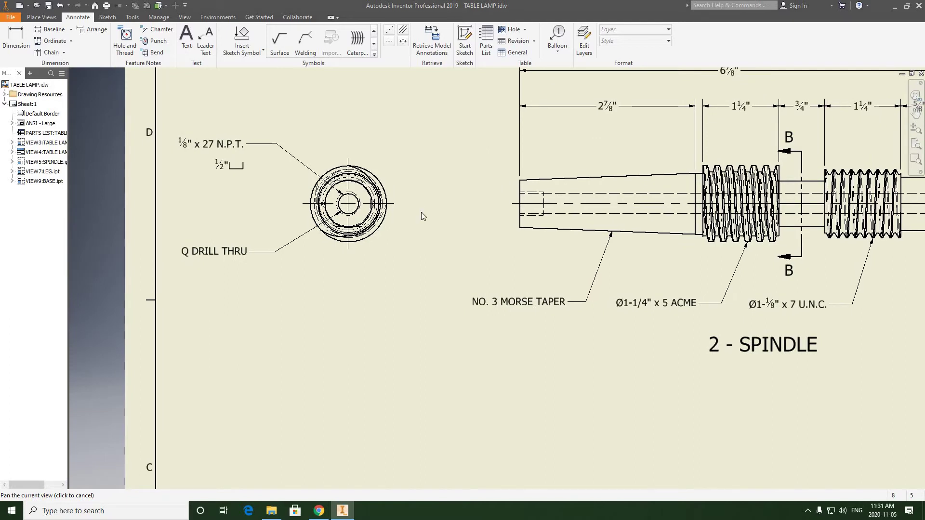
middle_click_drag(479, 218, 412, 224)
scroll(411, 224, "down", 3)
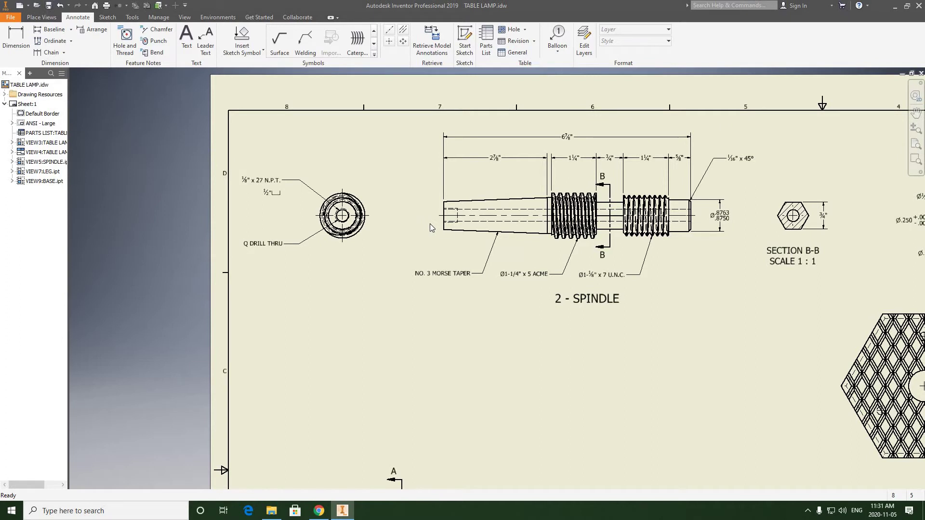
middle_click_drag(408, 184, 393, 145)
middle_click_drag(402, 201, 398, 248)
Step: Create a 2:1 detail view with a circular fence around the junction of the Morse taper and ACME thread, placed below the end view
scroll(508, 198, "up", 2)
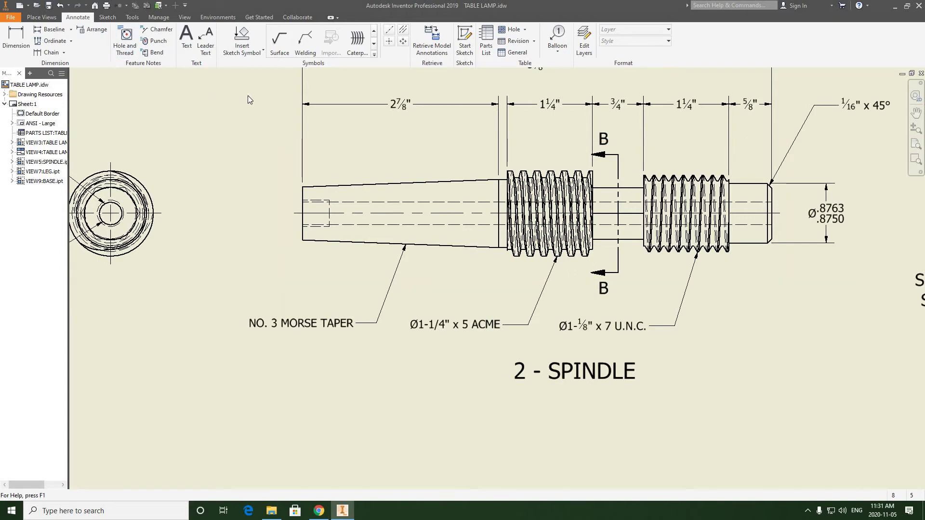
key("d")
left_click(41, 18)
left_click(102, 39)
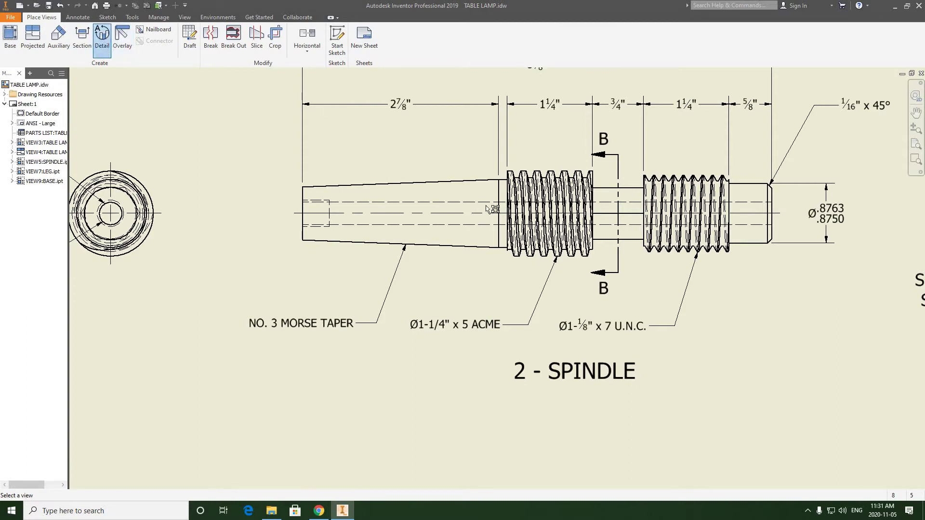
left_click(497, 222)
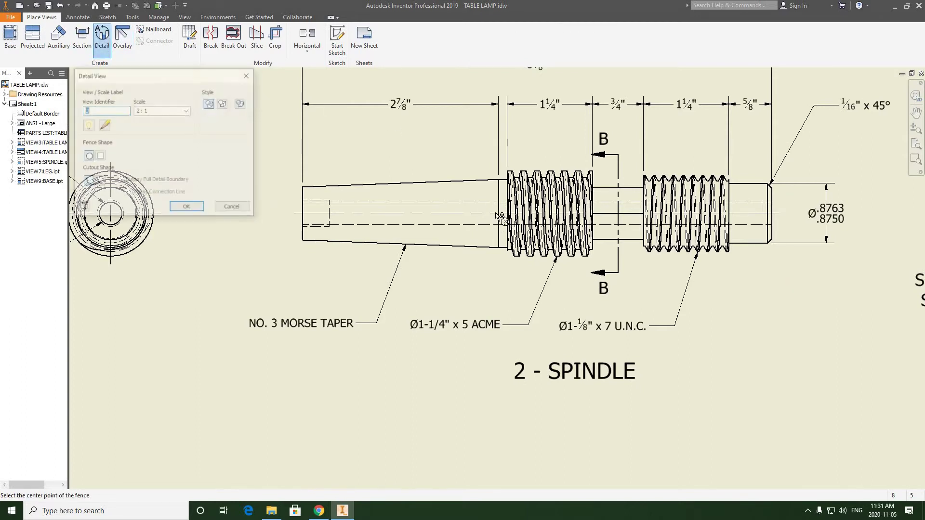
left_click(492, 217)
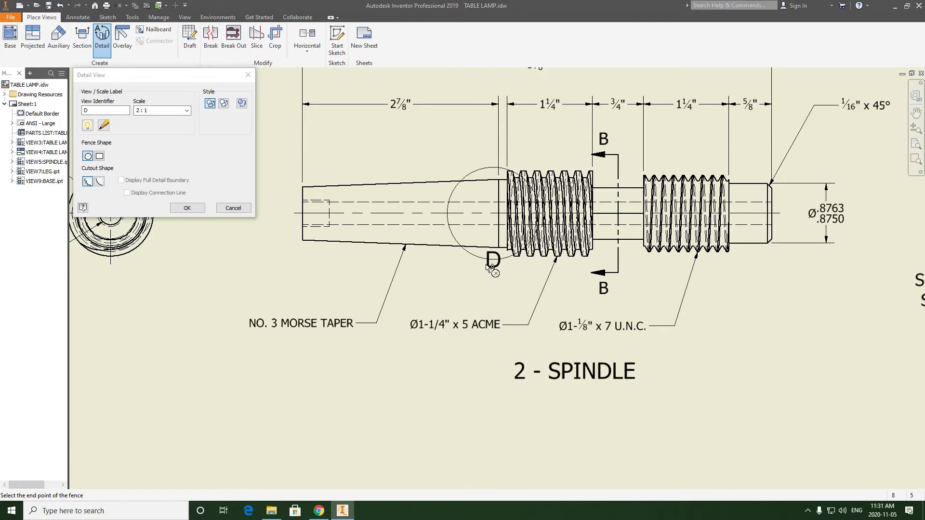
left_click(492, 270)
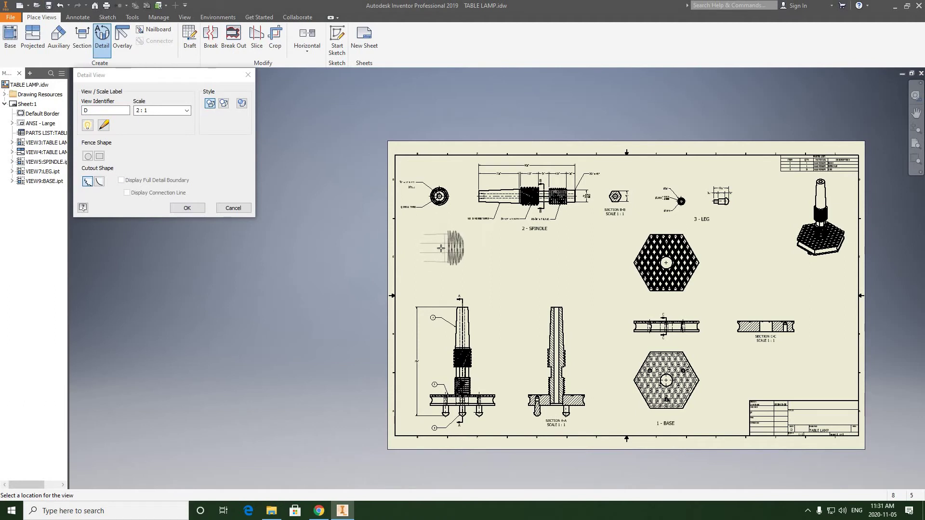
left_click(441, 248)
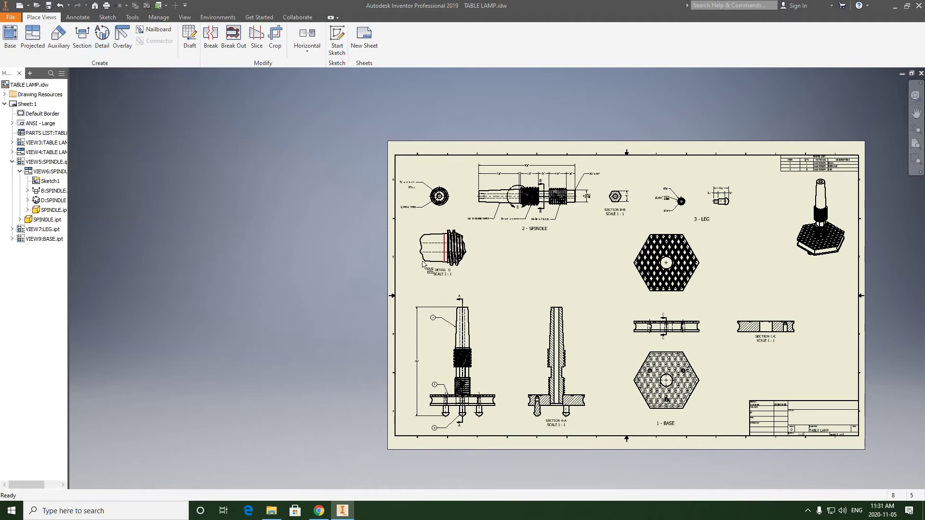
Step: Inspect the spindle's new detail view and the leaders on the end view's centre hole
scroll(422, 263, "down", 3)
scroll(441, 241, "down", 2)
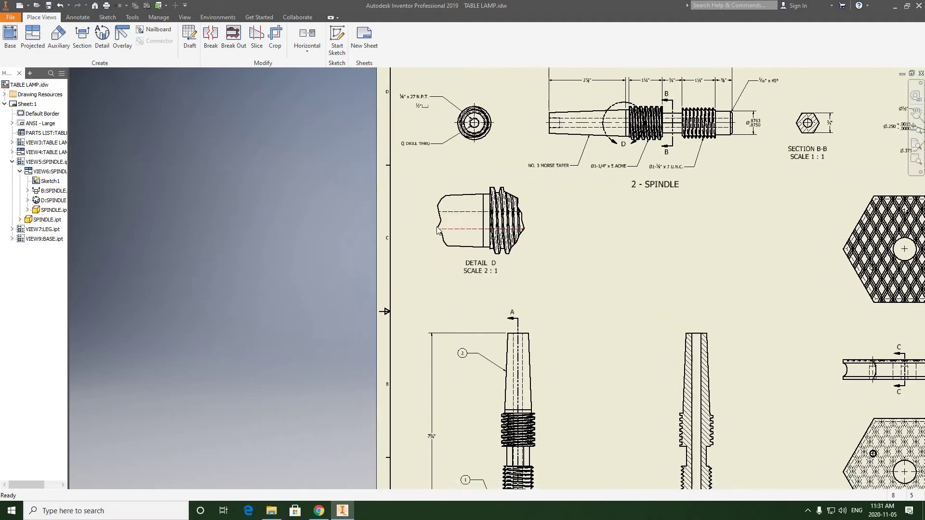
scroll(435, 262, "down", 2)
middle_click_drag(422, 269, 391, 343)
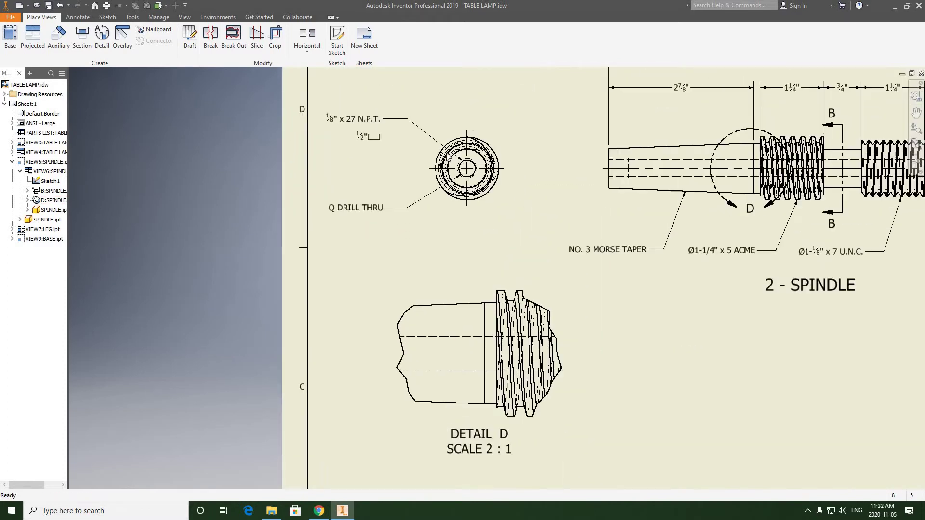
middle_click_drag(450, 172, 452, 178)
scroll(452, 178, "down", 2)
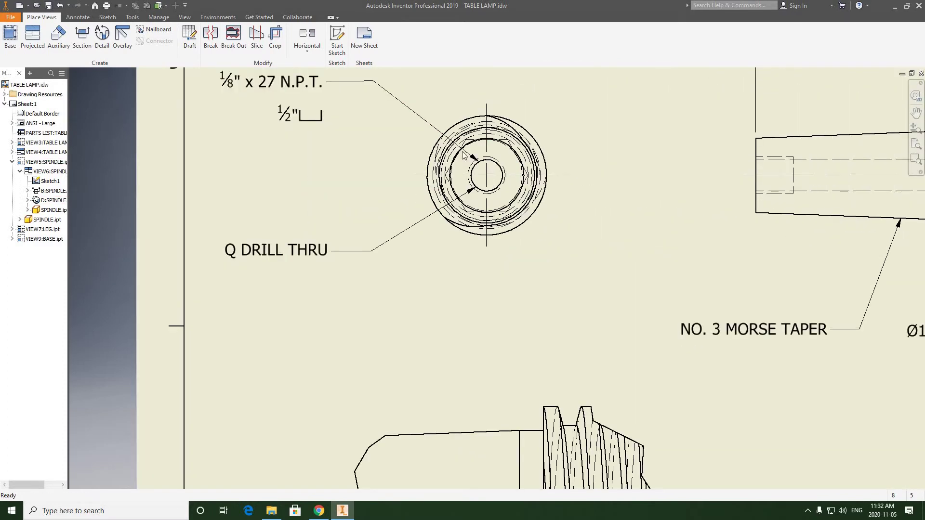
scroll(459, 167, "down", 3)
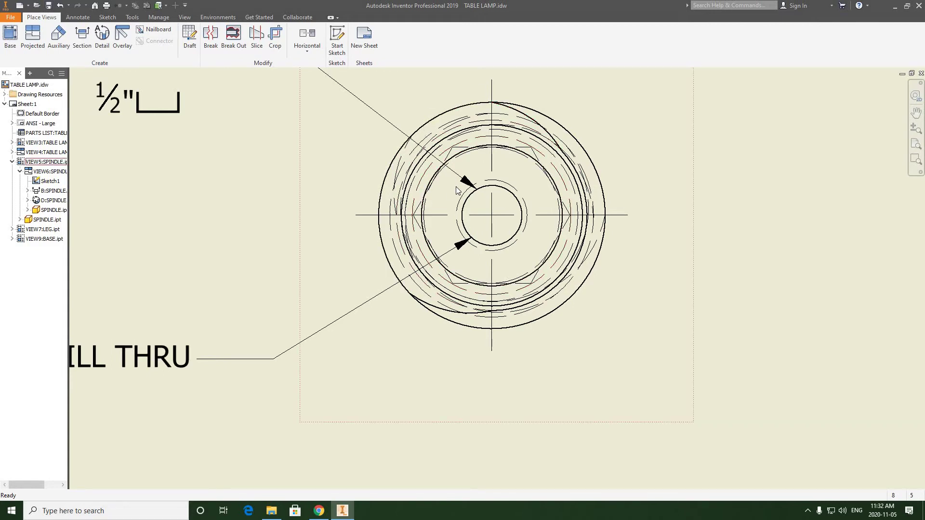
scroll(455, 187, "up", 1)
scroll(455, 188, "down", 5)
middle_click_drag(456, 205, 473, 76)
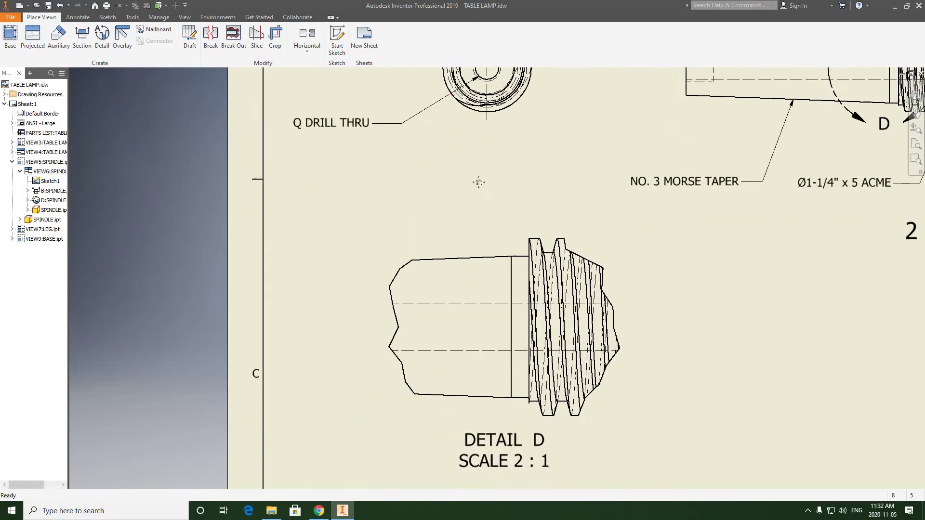
Step: Dimension the diameter of the short plain collar beside the ACME thread in Detail D, placing the dimension beyond the taper's broken end
middle_click_drag(498, 242, 487, 161)
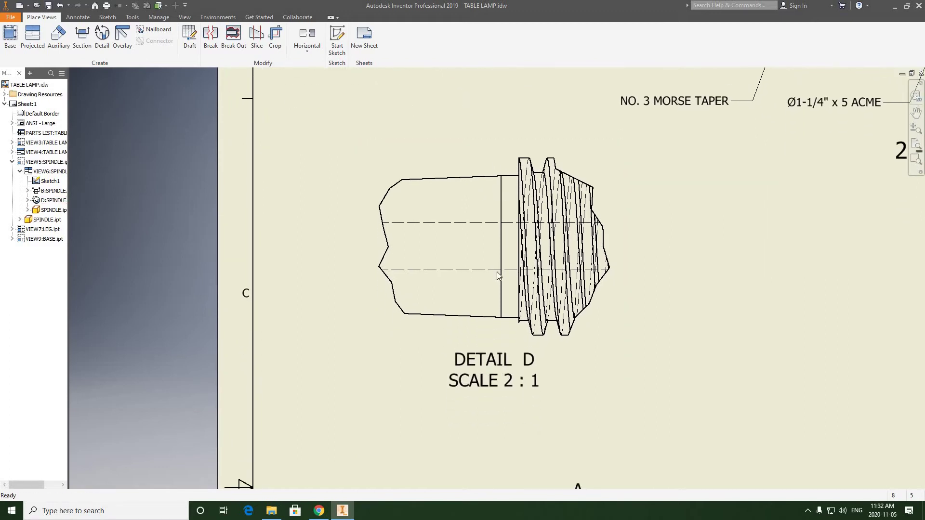
left_click(76, 19)
left_click(14, 37)
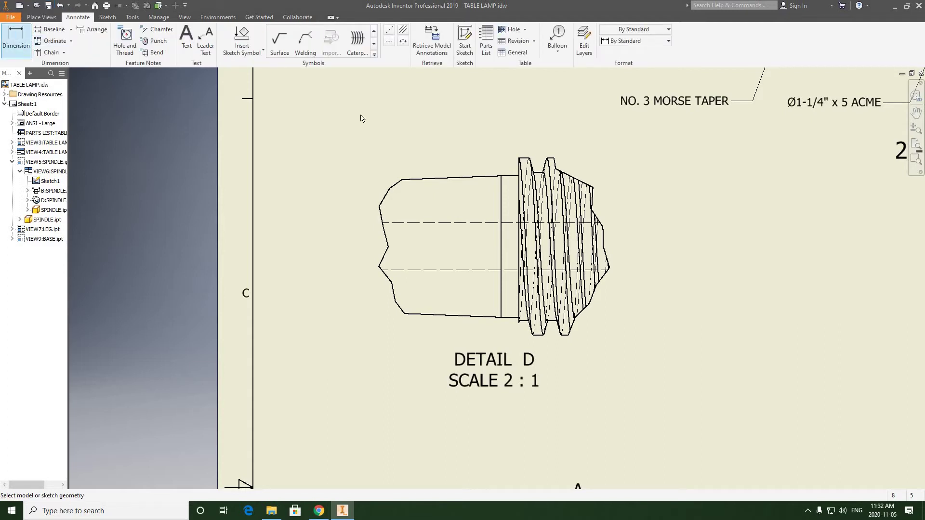
left_click(506, 184)
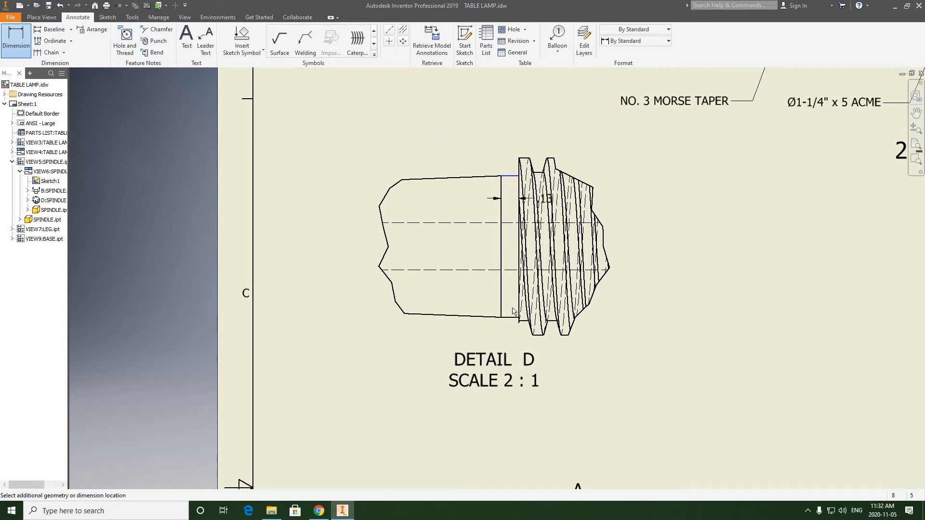
left_click(481, 314)
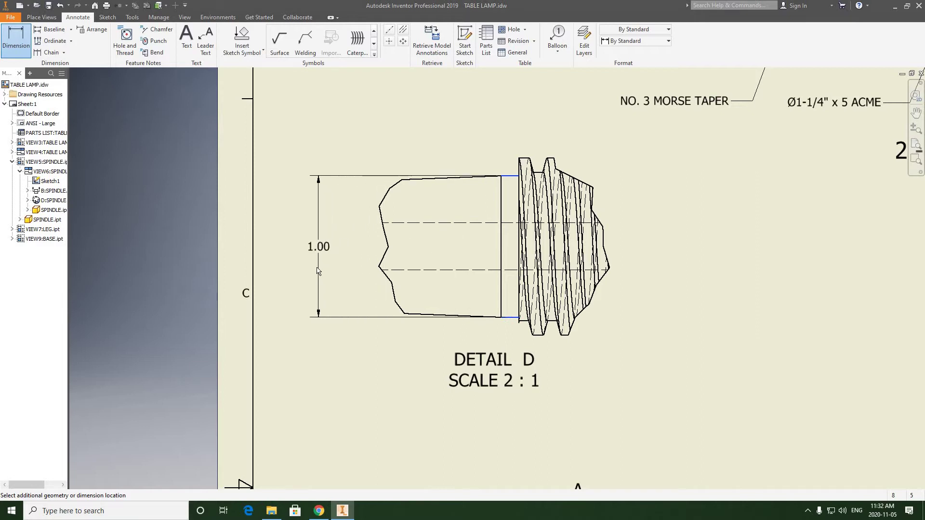
left_click(316, 270)
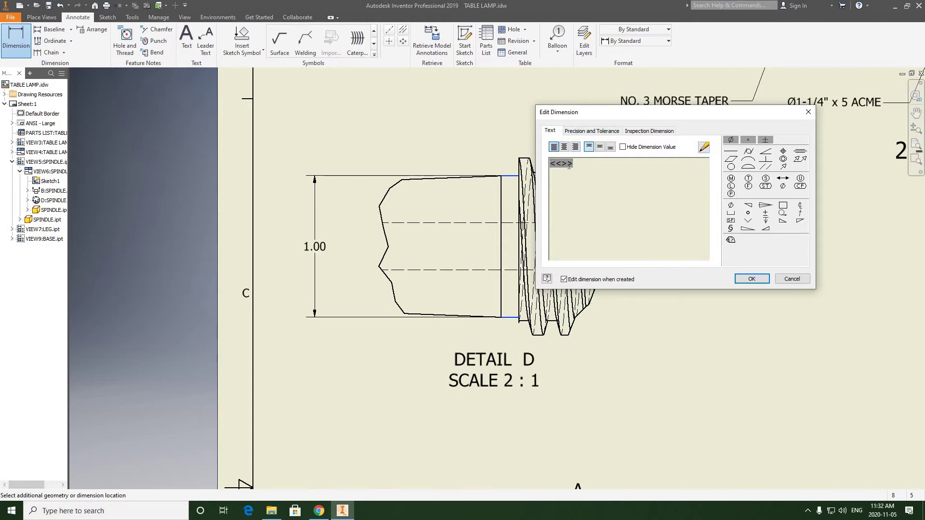
Step: Prefix the collar dimension with a diameter symbol and set its primary unit precision to three decimals (3.123)
left_click(730, 143)
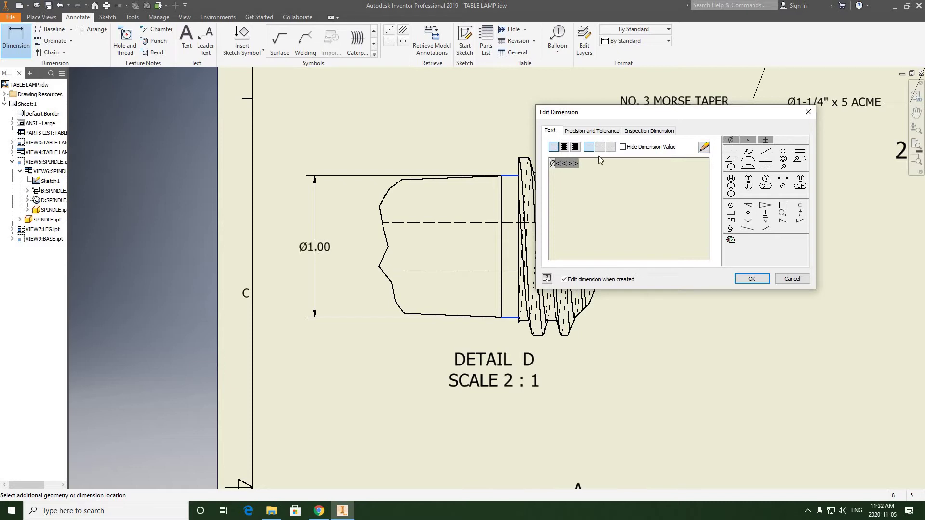
left_click(587, 134)
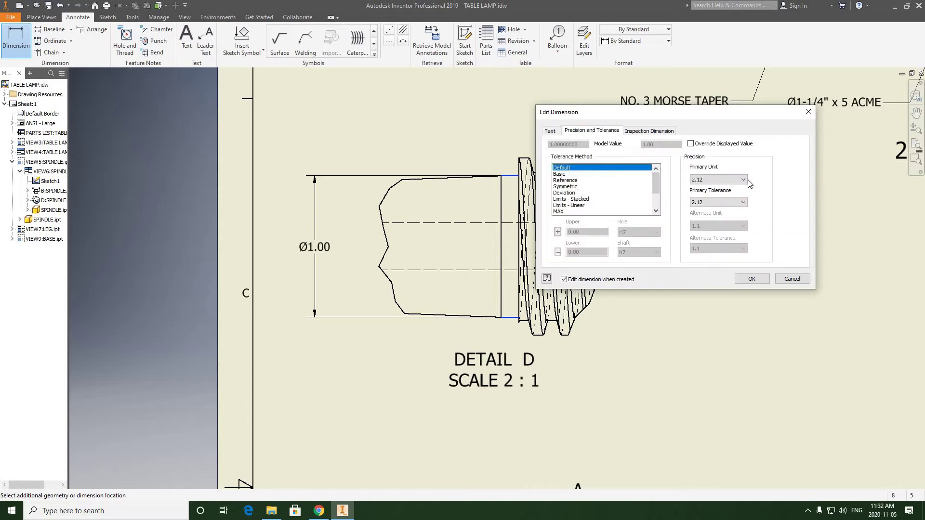
left_click(716, 180)
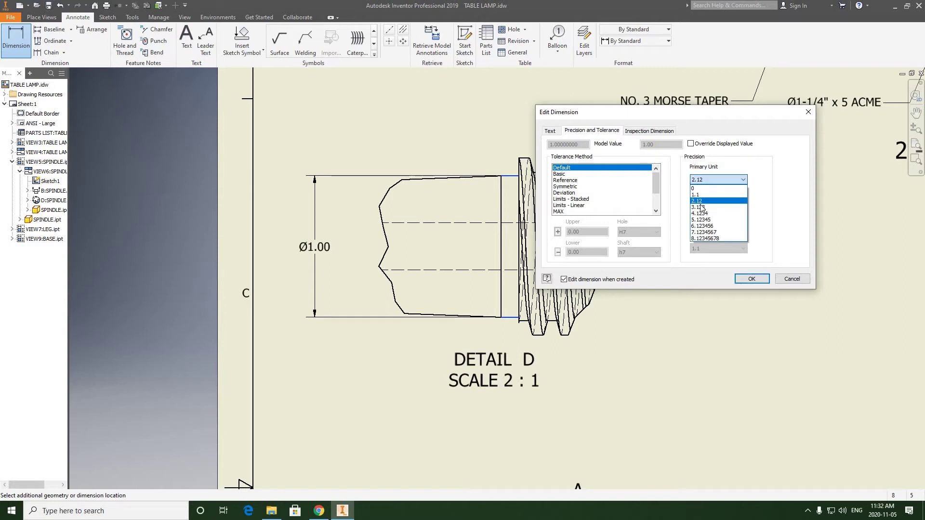
left_click(700, 208)
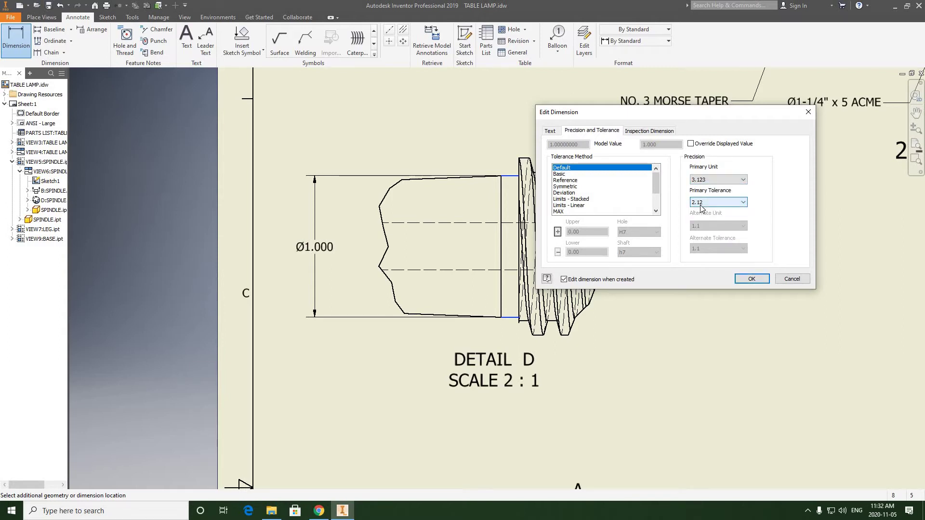
Step: Give the collar diameter a Deviation tolerance of +.002 / -.000 with three-decimal tolerance precision (3.123), and accept the dimension
left_click(562, 175)
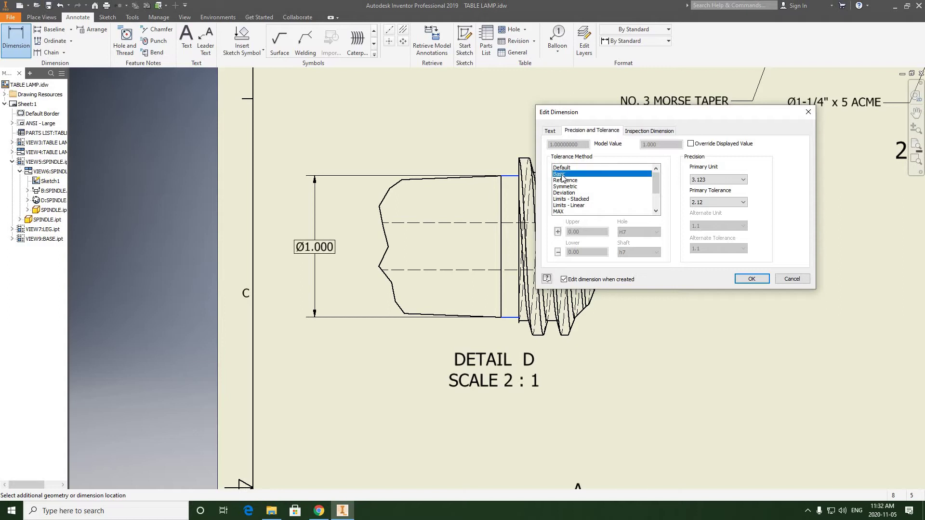
left_click(563, 180)
left_click(563, 187)
left_click(563, 193)
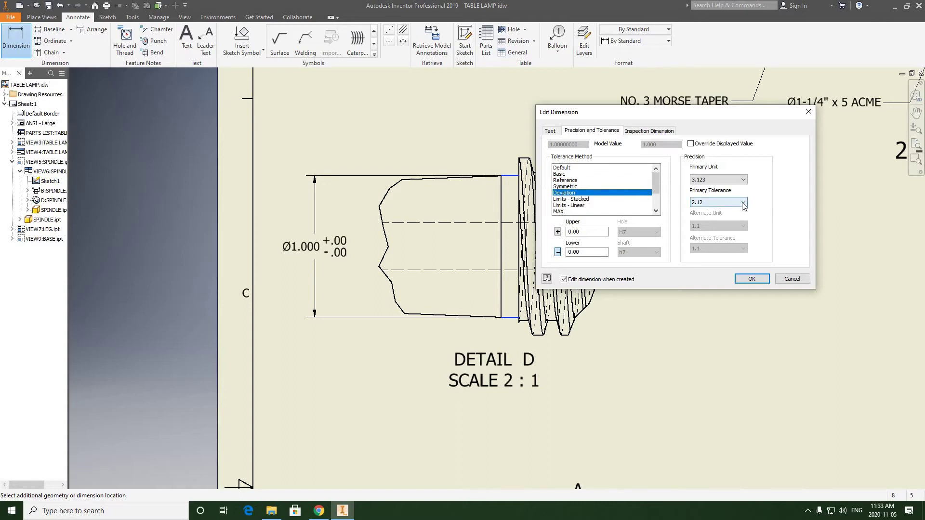
left_click(725, 206)
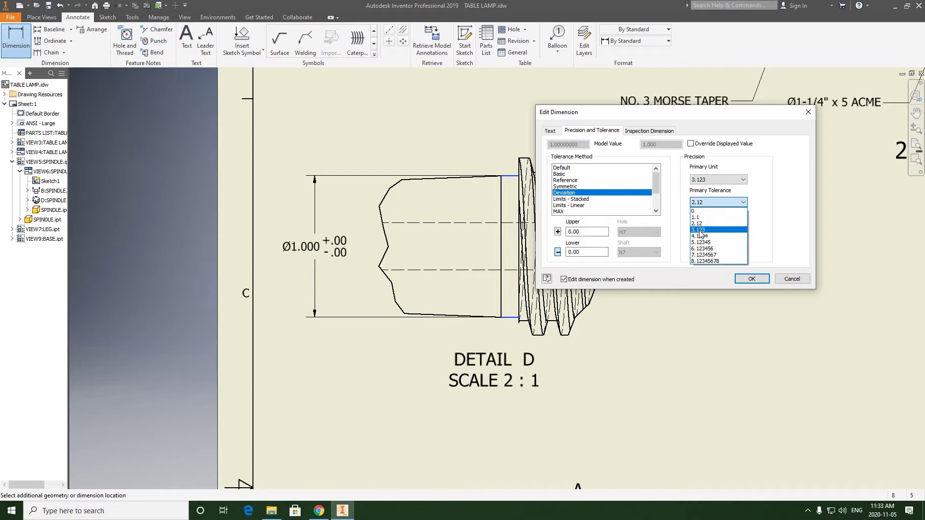
left_click(710, 229)
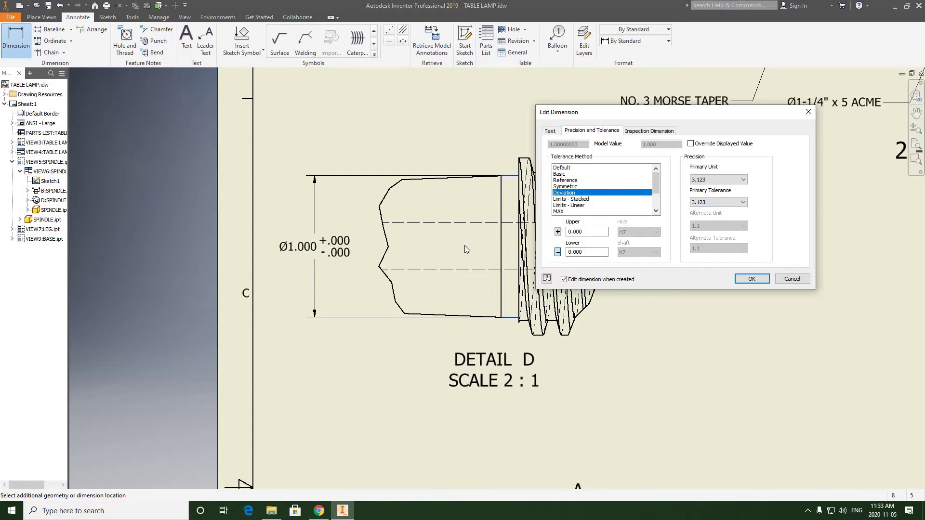
left_click(585, 233)
left_click(752, 279)
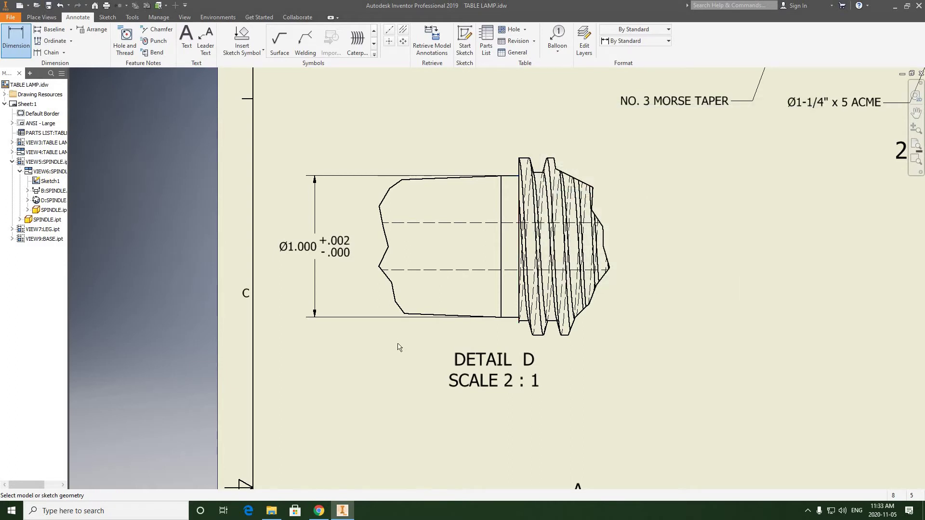
scroll(422, 323, "down", 6)
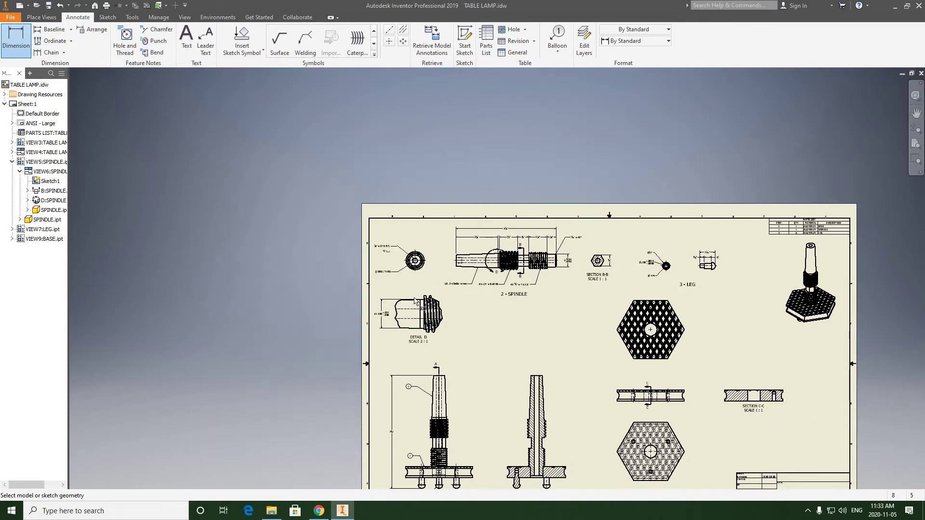
scroll(486, 263, "up", 4)
middle_click_drag(497, 255, 550, 244)
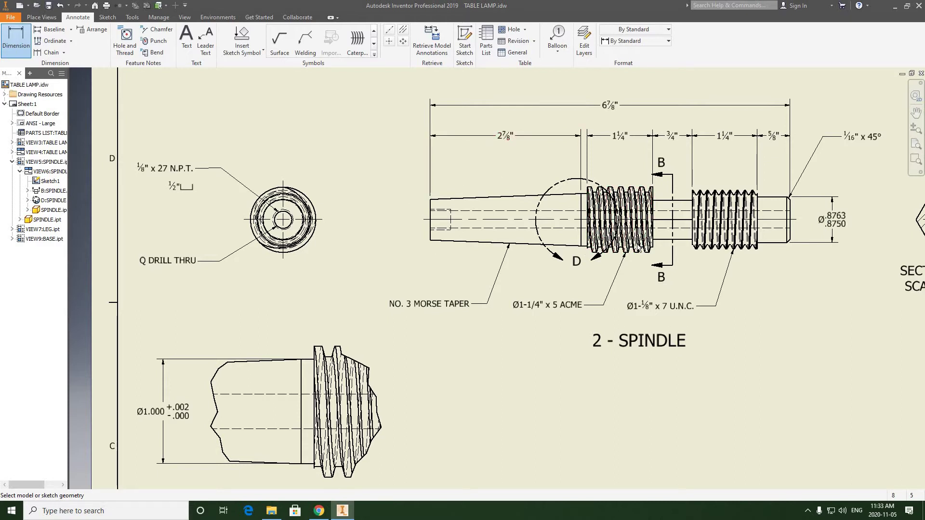
scroll(451, 208, "down", 3)
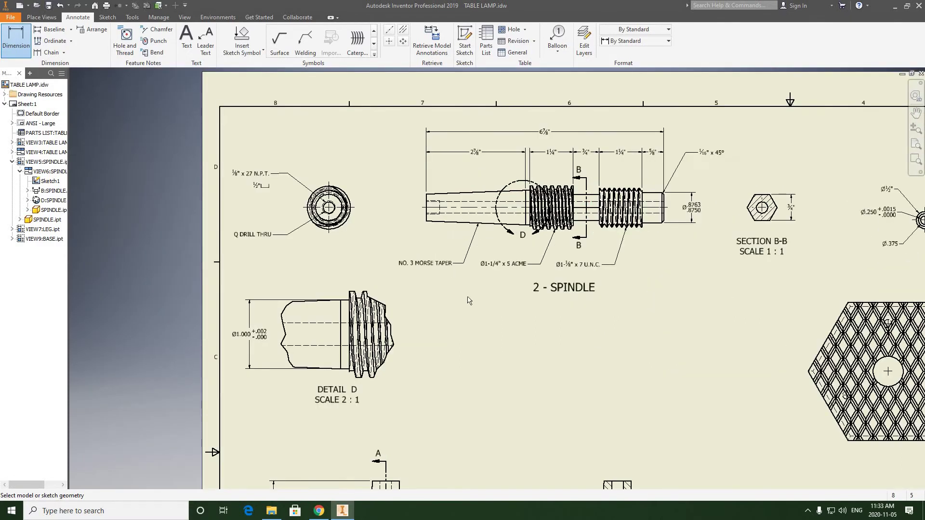
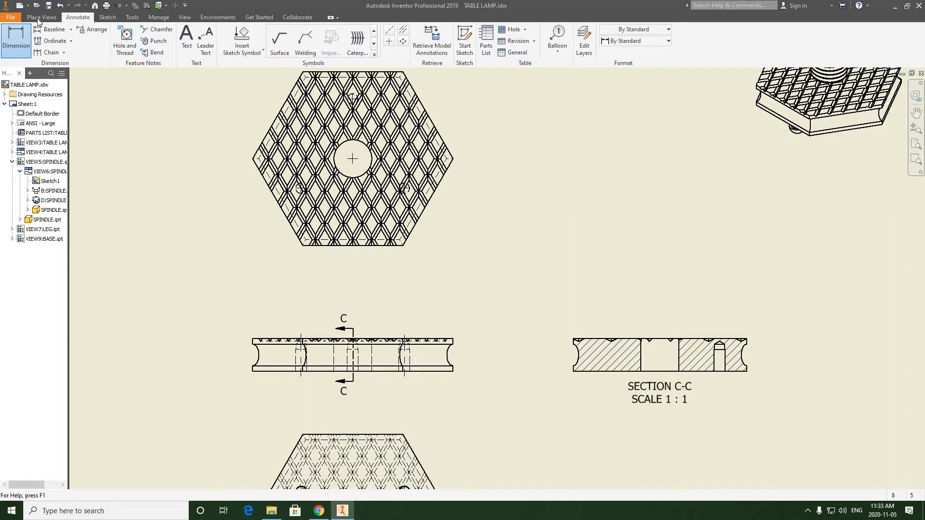
Step: Create a circular 2 : 1 detail view E of the base top view's lower-right corner and place it beside that view
left_click(40, 19)
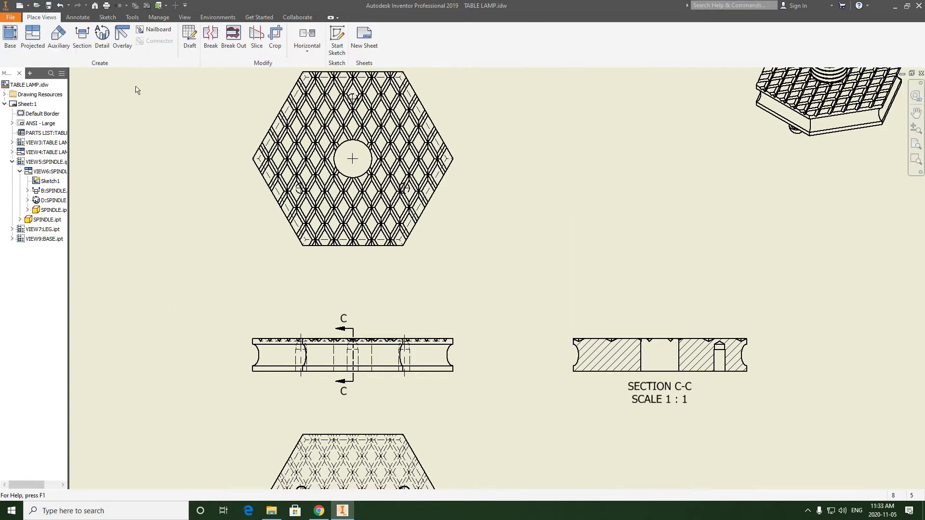
left_click(104, 39)
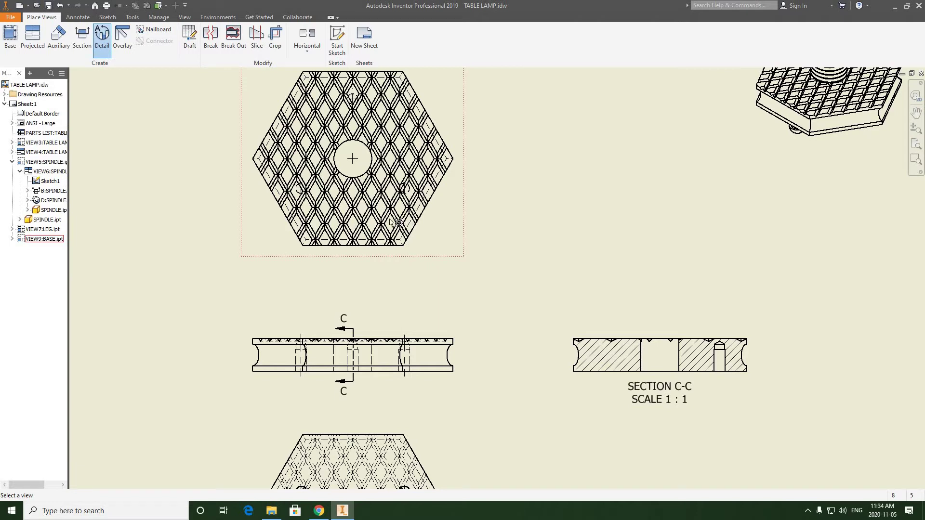
left_click(399, 224)
left_click(393, 217)
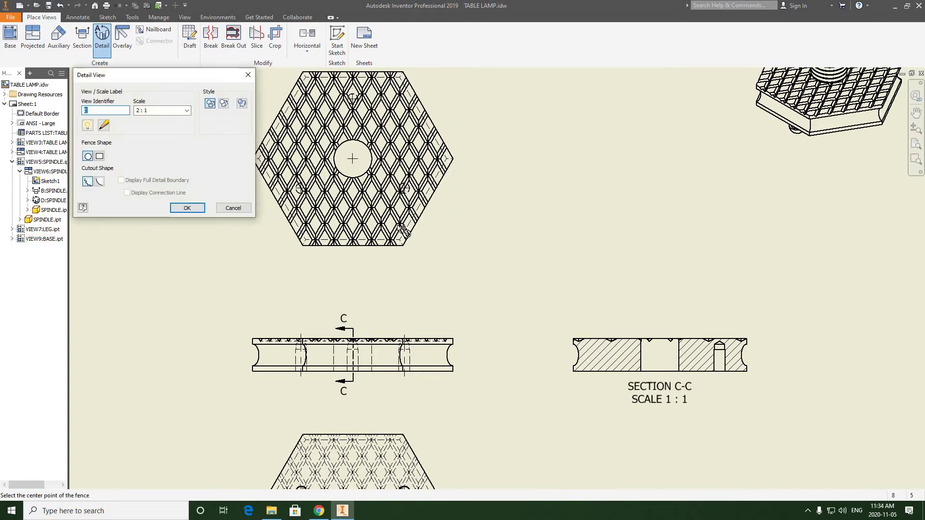
left_click(413, 256)
scroll(508, 234, "down", 5)
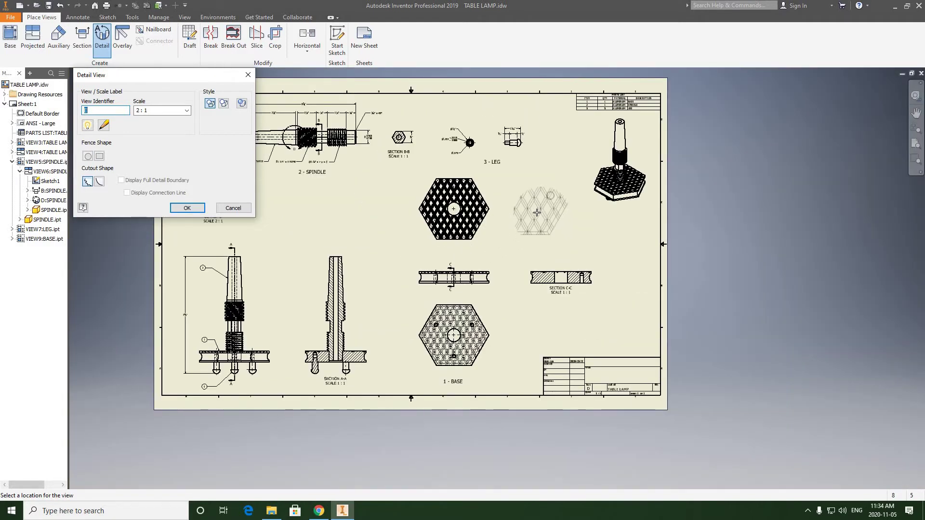
left_click(537, 211)
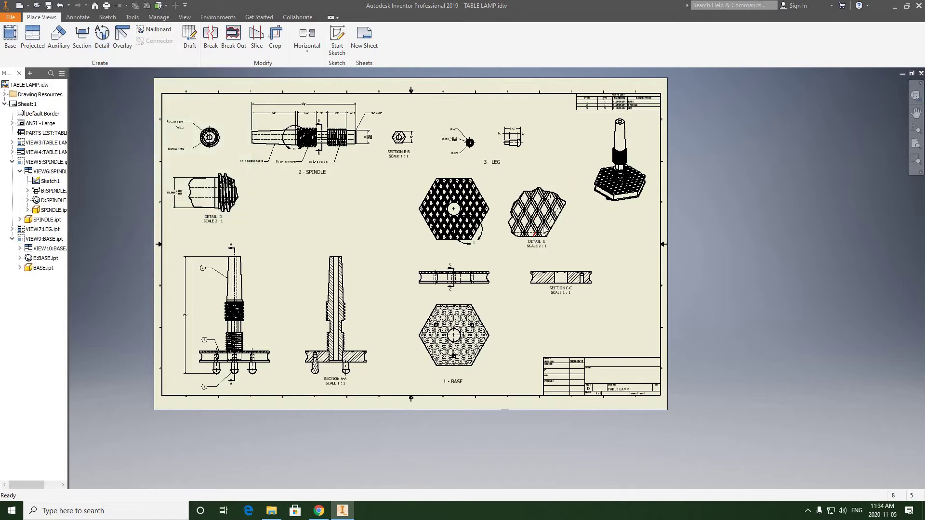
Step: Inspect the base's Detail E view and the hidden leg-hole circles inside it
scroll(544, 232, "up", 4)
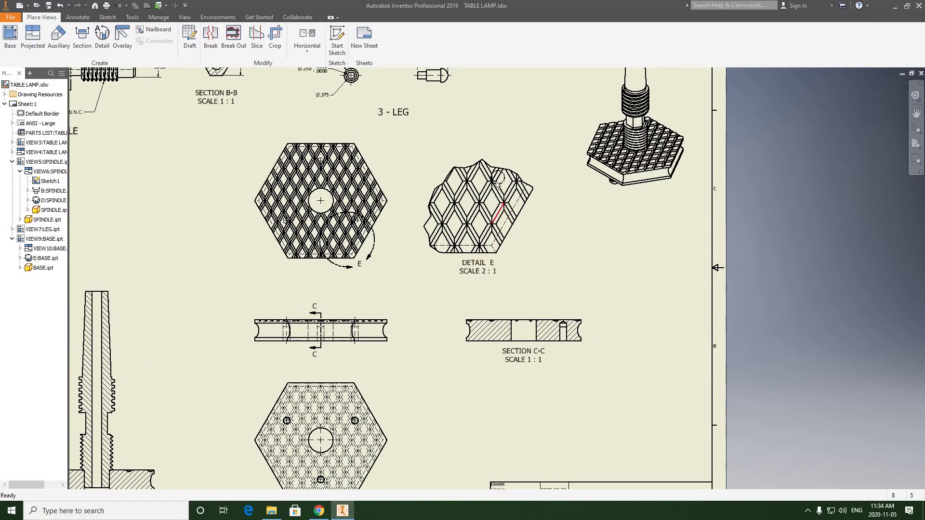
scroll(497, 174, "up", 5)
right_click(575, 119)
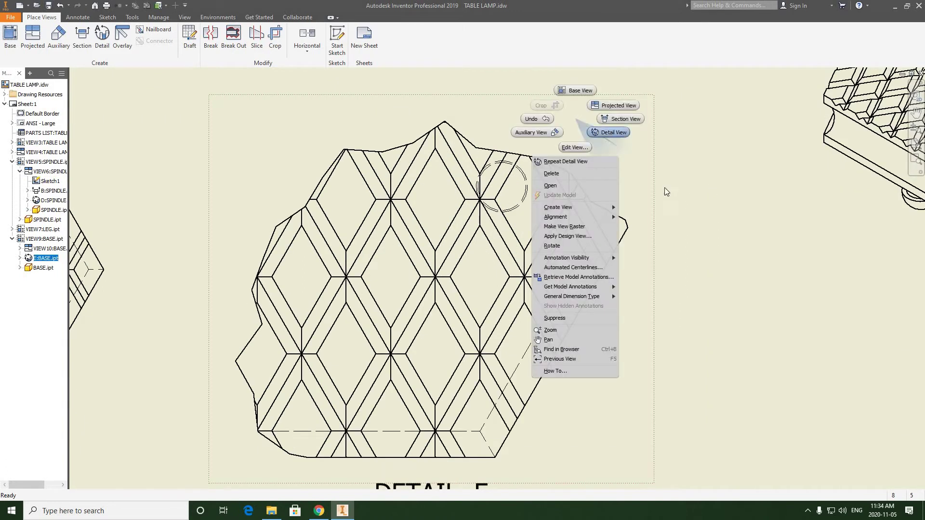
key("Escape")
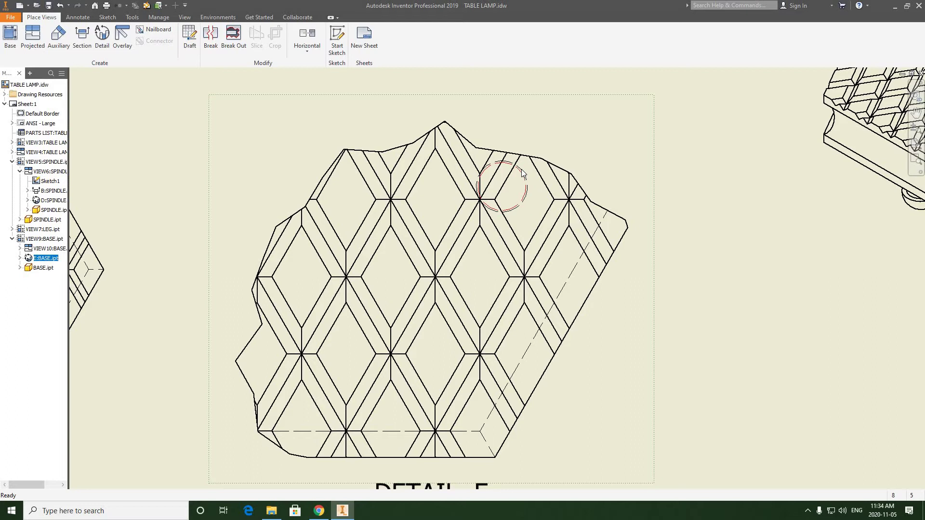
scroll(525, 176, "down", 3)
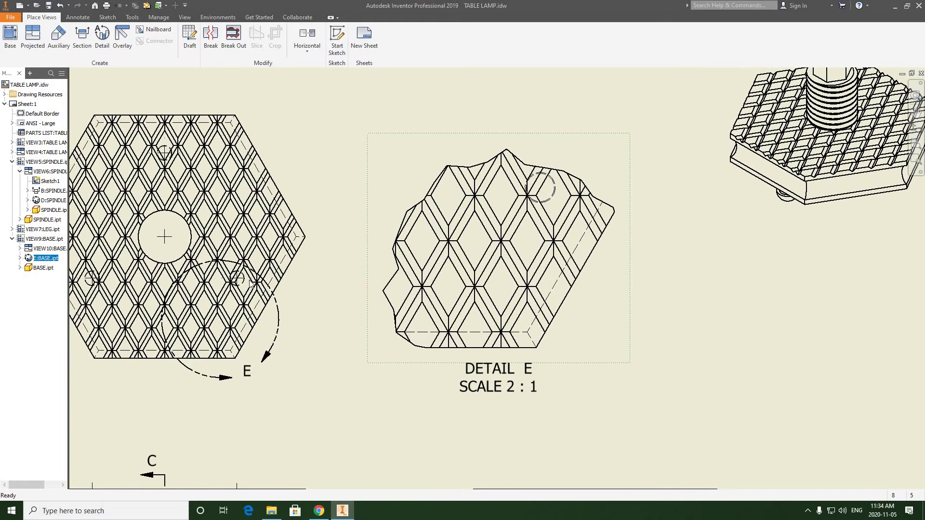
scroll(234, 283, "up", 4)
scroll(230, 284, "down", 5)
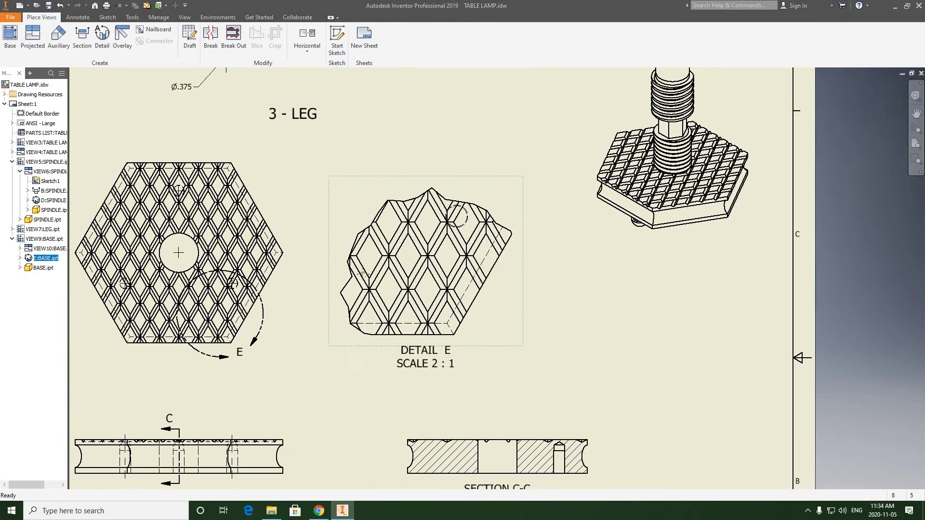
mouse_move(268, 283)
middle_mouse_down()
mouse_move(441, 275)
mouse_move(345, 270)
mouse_move(415, 239)
mouse_move(304, 256)
middle_mouse_up()
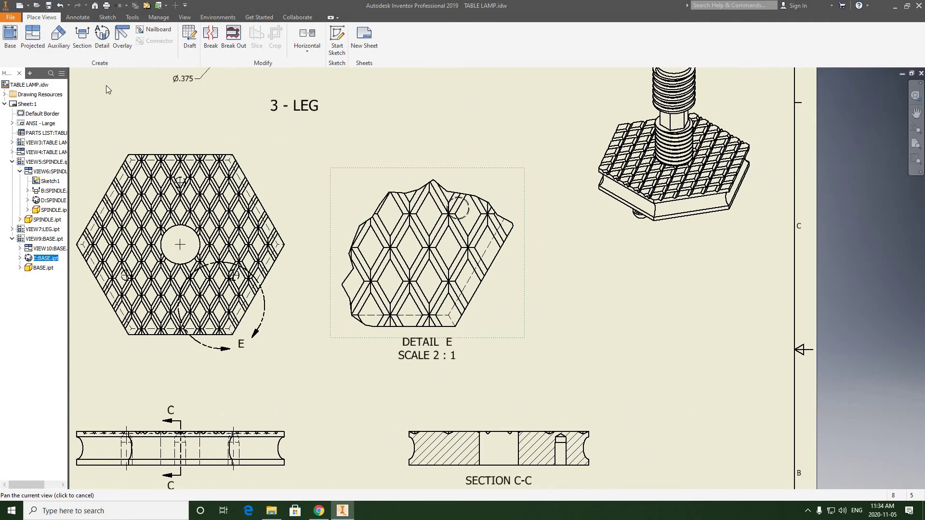
Step: Add a center mark to the hidden leg hole in Detail E and finish the command
left_click(80, 21)
left_click(389, 41)
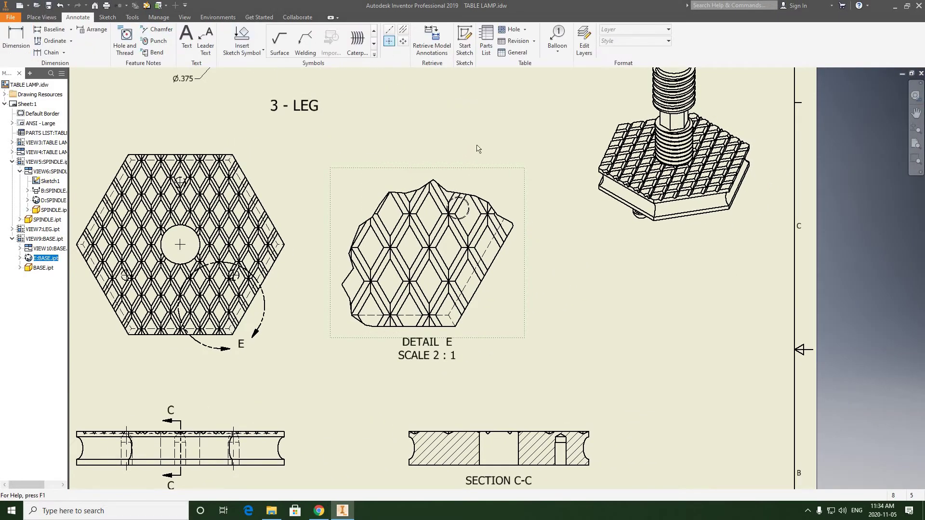
scroll(468, 212, "down", 5)
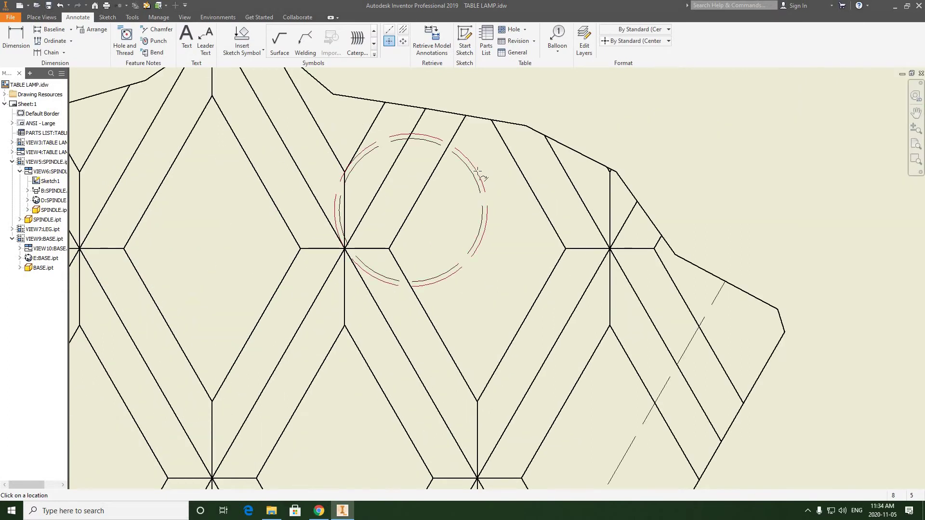
left_click(478, 174)
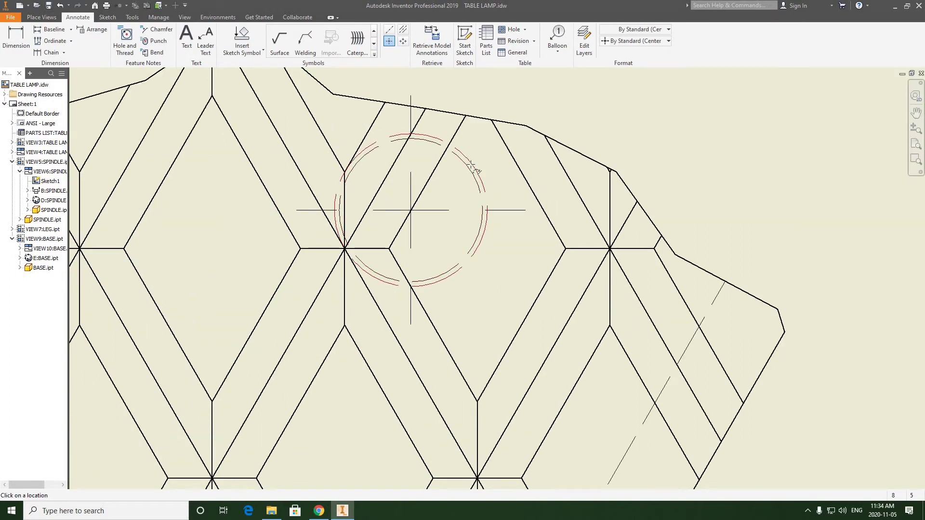
scroll(474, 179, "up", 5)
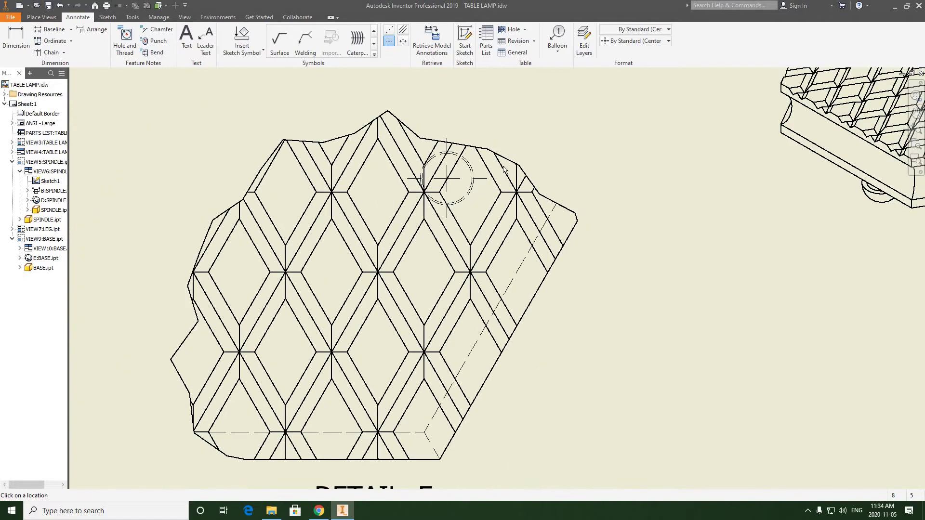
right_click(536, 218)
left_click(566, 221)
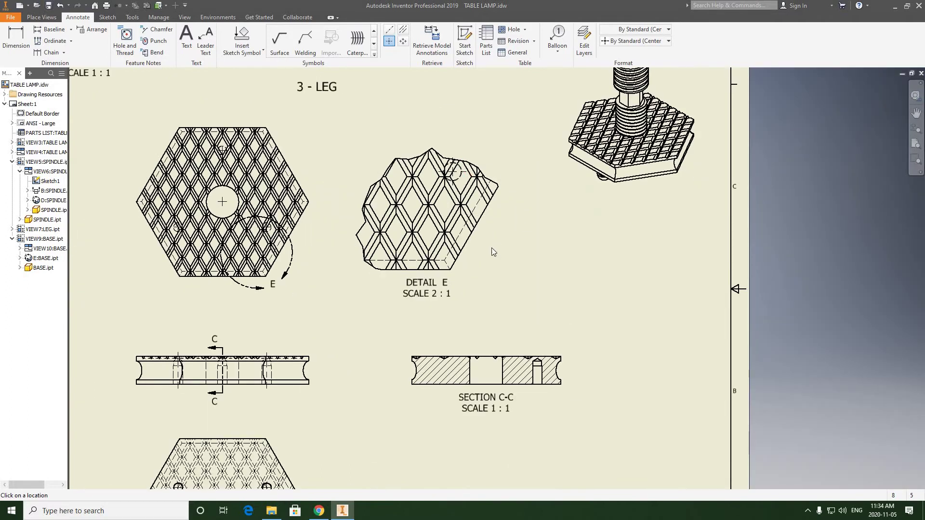
middle_click_drag(489, 247, 541, 223)
key("Escape")
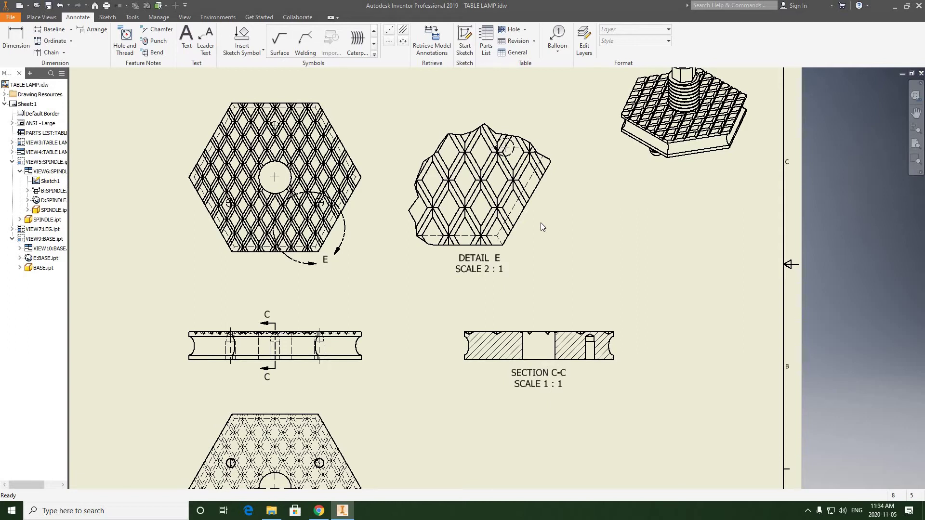
scroll(474, 250, "up", 5)
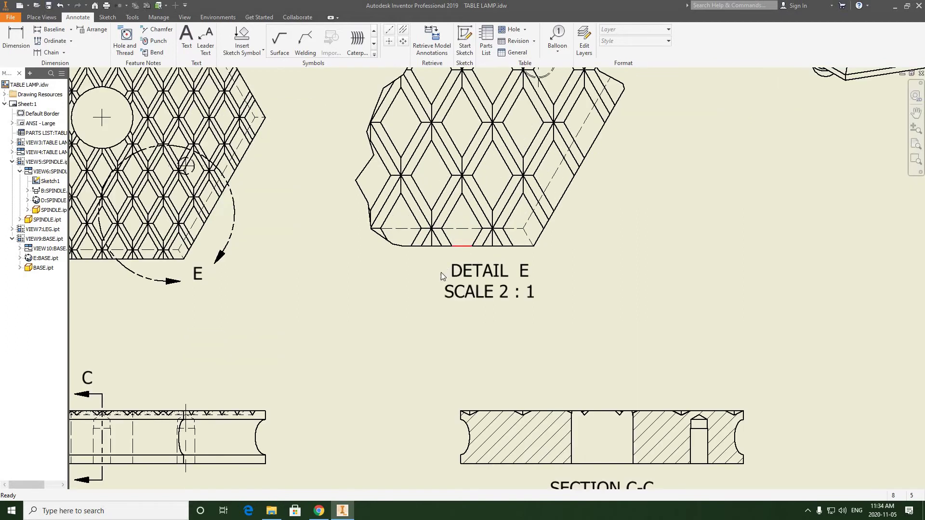
middle_click_drag(474, 251, 510, 227)
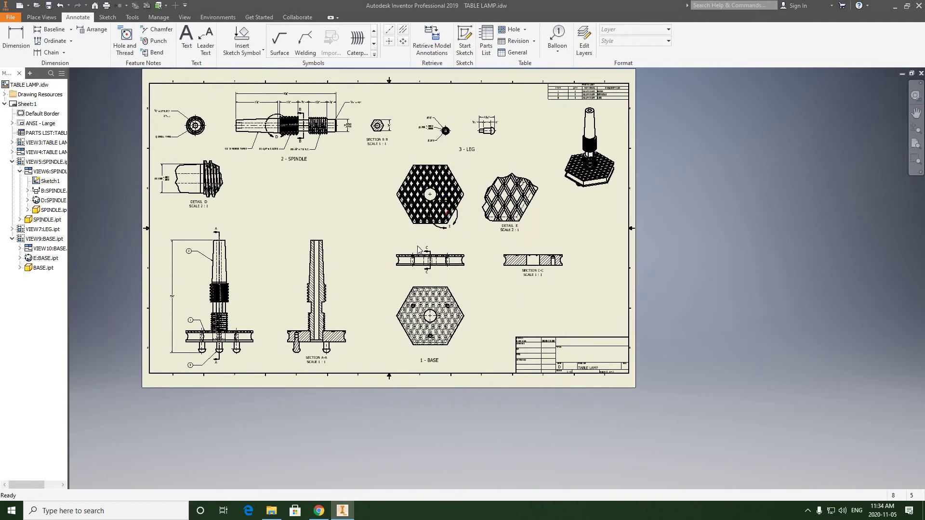
Step: Switch to Chrome and open the content area of the TDJ4M1-13 Technological Design course through The HUB
left_click(318, 512)
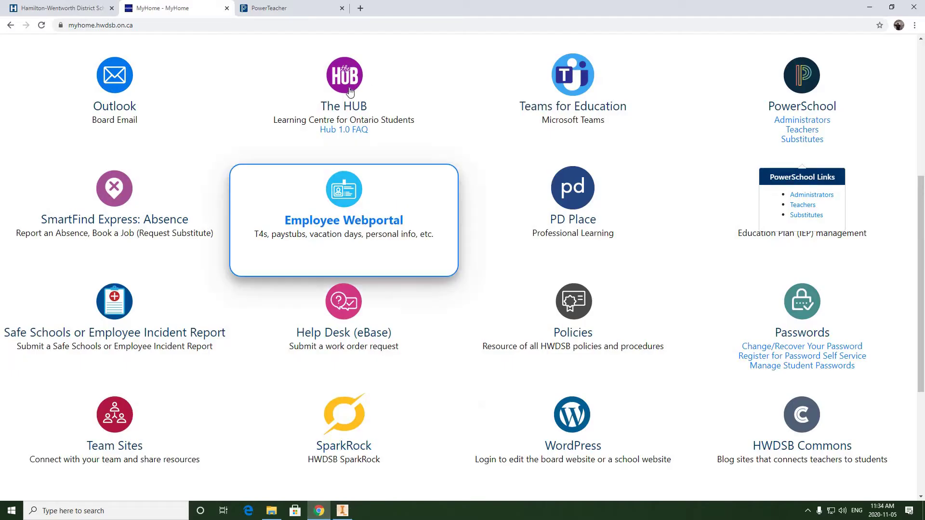
left_click(344, 77)
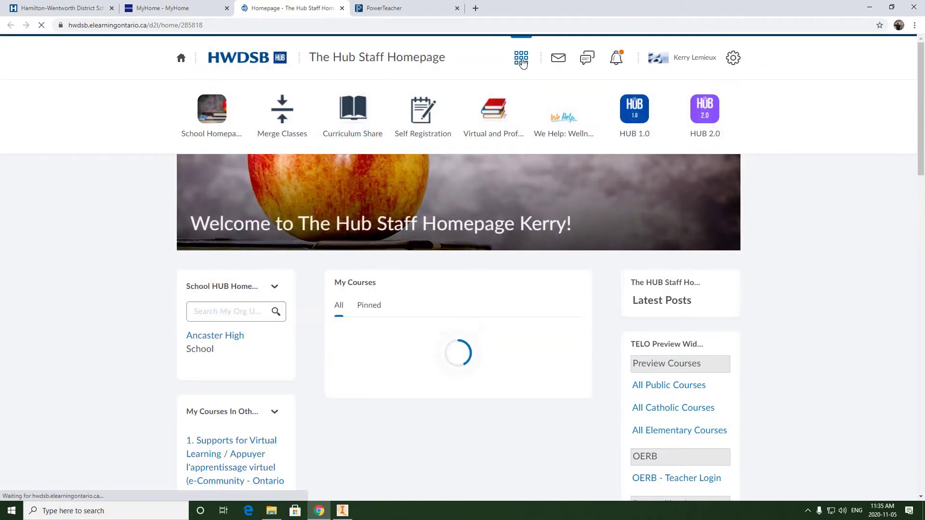
left_click(522, 63)
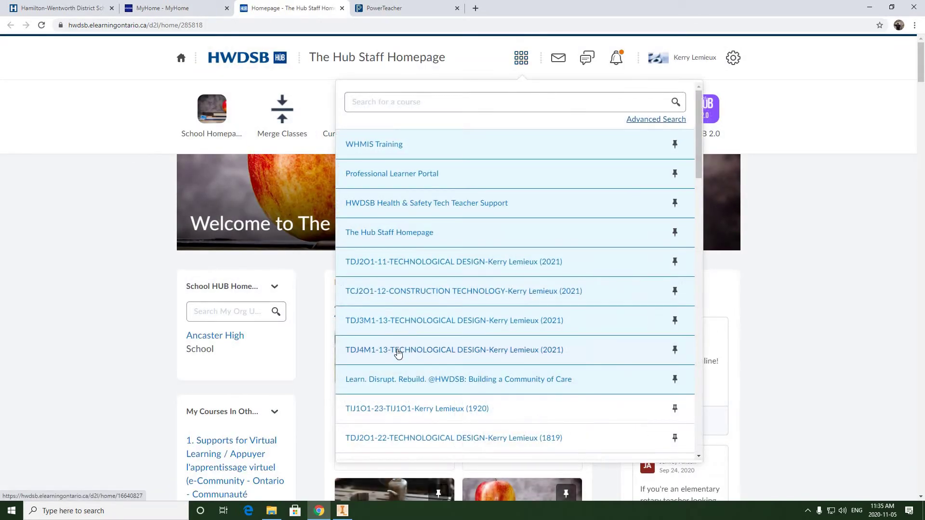
left_click(398, 353)
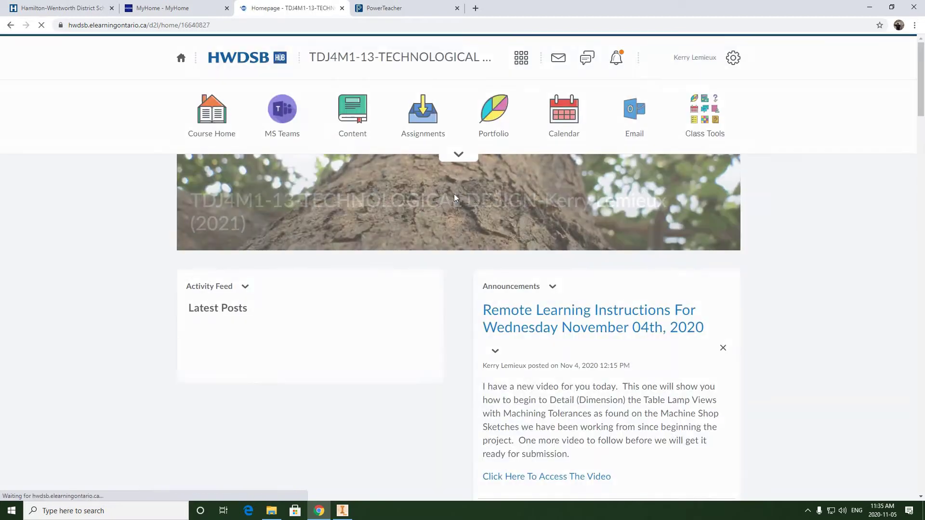
left_click(355, 139)
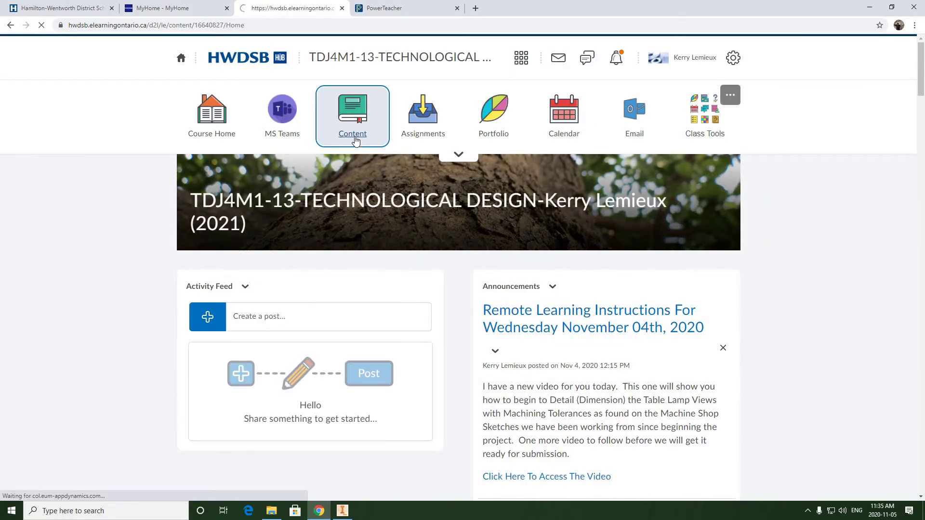
Step: Open the TABLE LAMP MACHINE SHOP DRAWING SKETCHES document and rotate its pages clockwise to read them upright
scroll(425, 251, "down", 7)
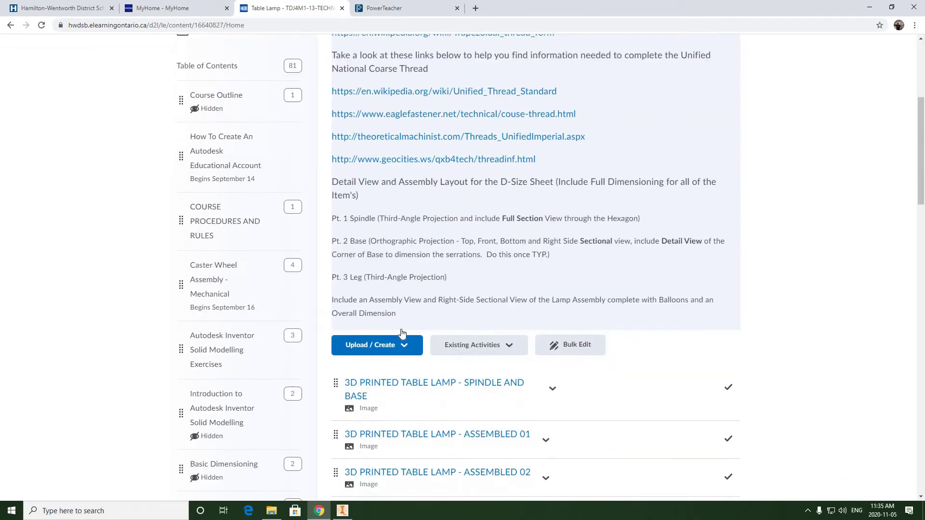
scroll(402, 371, "down", 2)
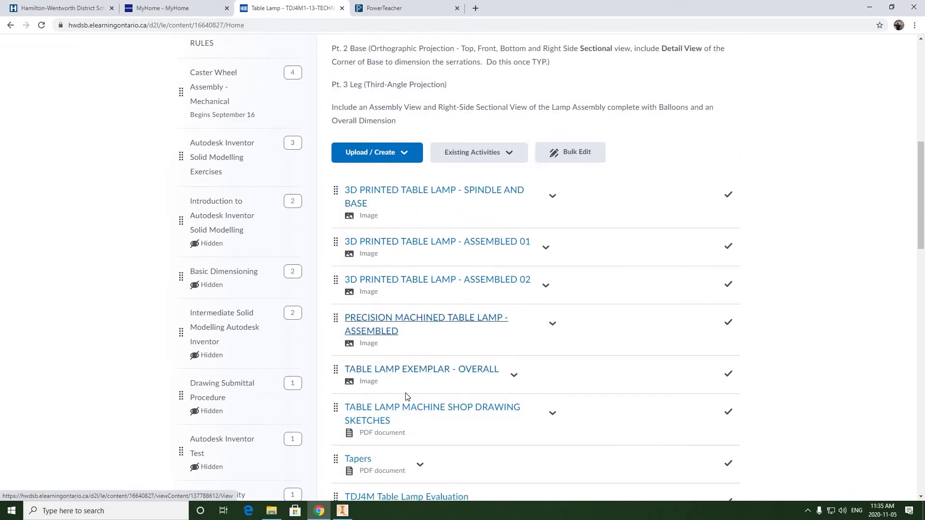
left_click(404, 413)
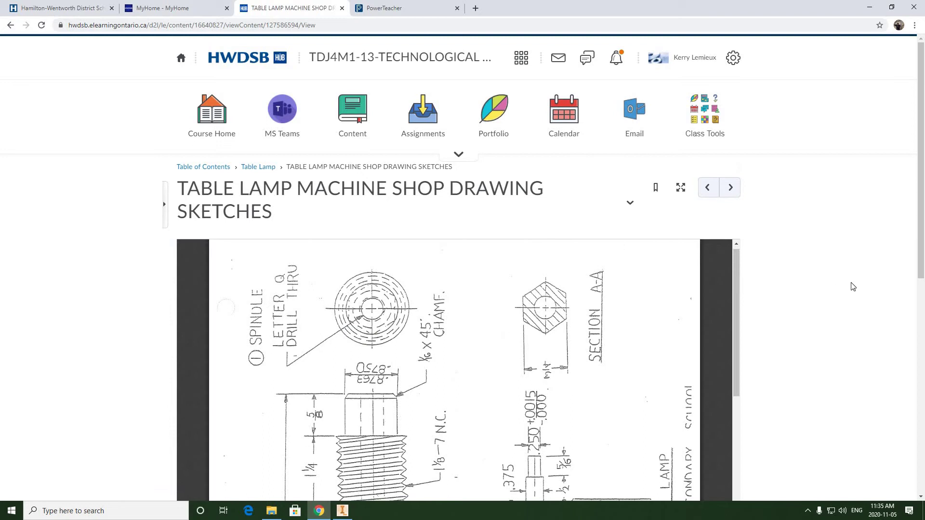
scroll(838, 281, "down", 7)
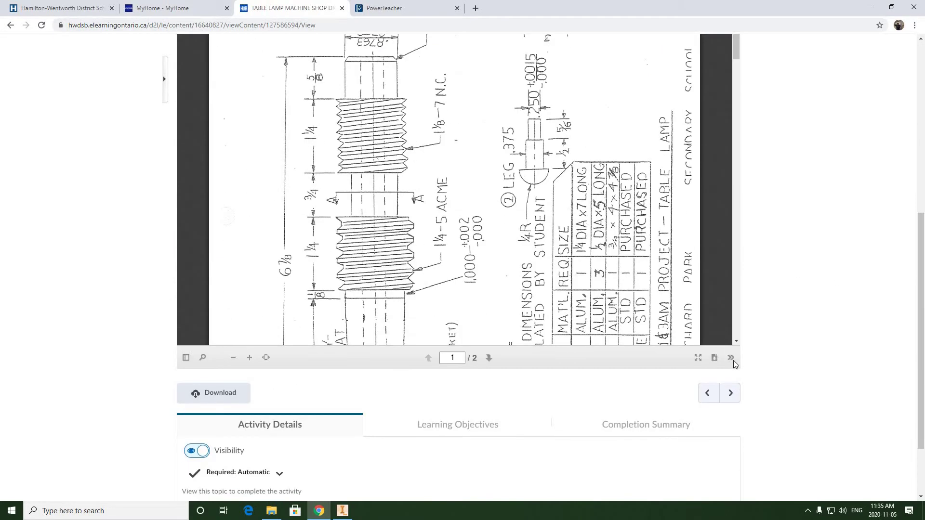
left_click(730, 358)
left_click(679, 309)
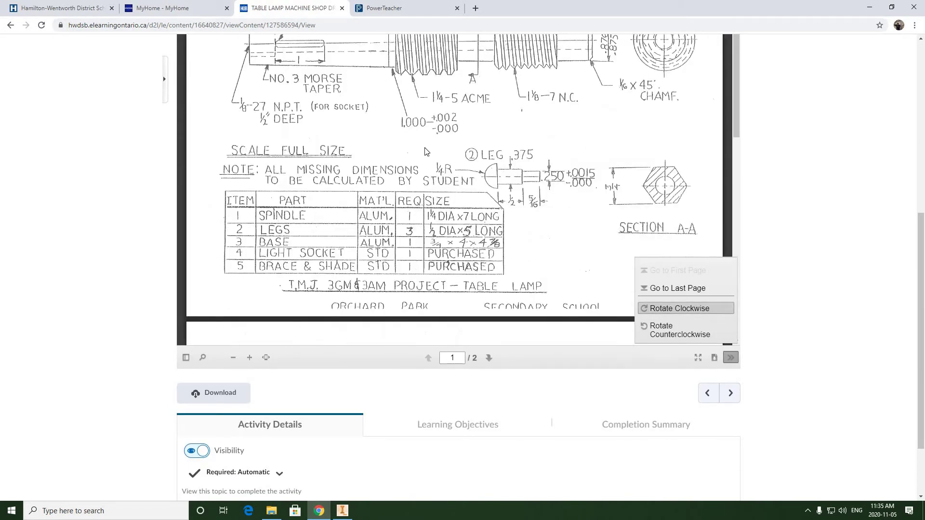
Step: Examine the lamp base sketch on page 2 for its overall sizes, hole notes and serration details
scroll(381, 145, "up", 1)
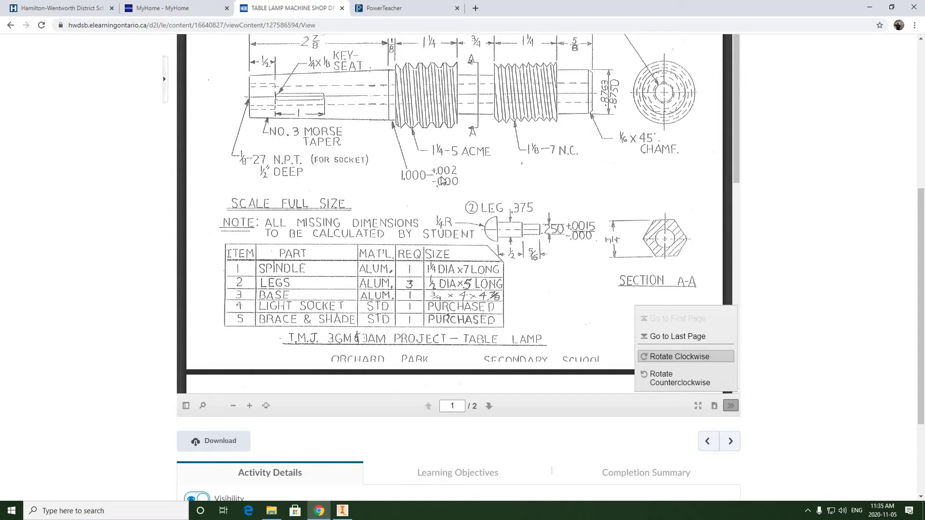
scroll(542, 178, "down", 6)
left_click(505, 202)
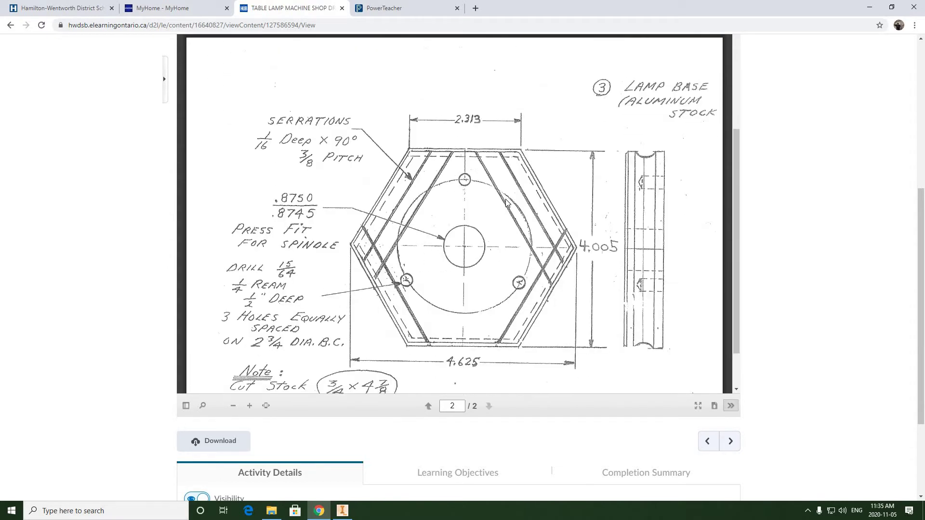
scroll(507, 203, "down", 1)
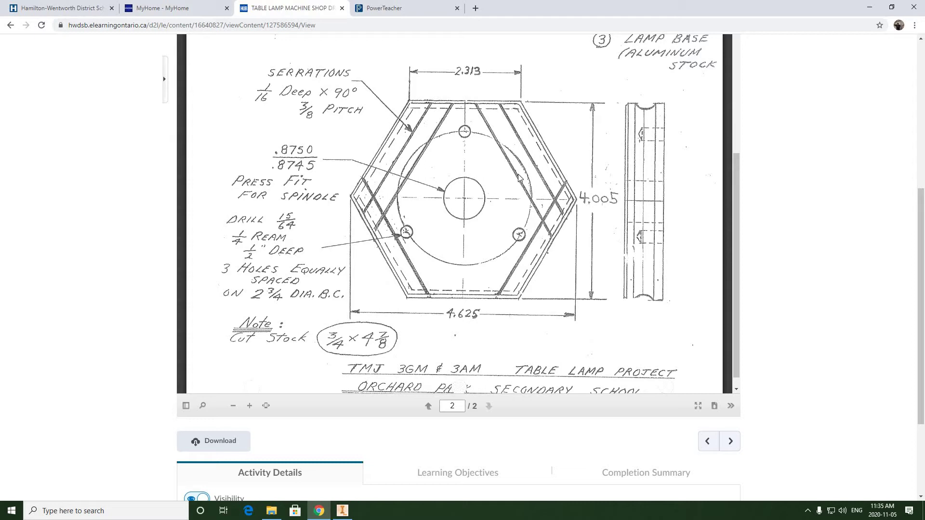
scroll(518, 178, "up", 1)
scroll(518, 178, "down", 2)
Step: Switch to Autodesk Inventor and dimension the upper edge of the hexagonal base in its serrated top view
left_click(342, 510)
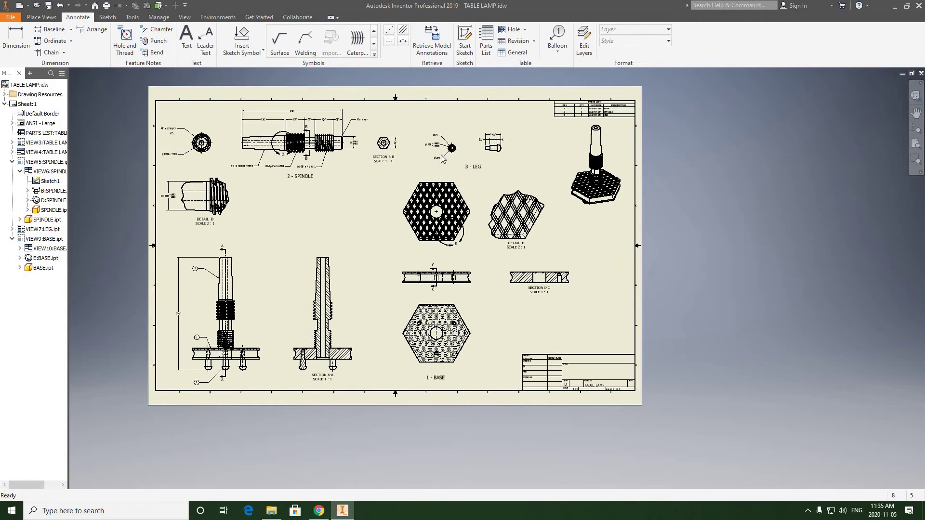
scroll(448, 150, "up", 3)
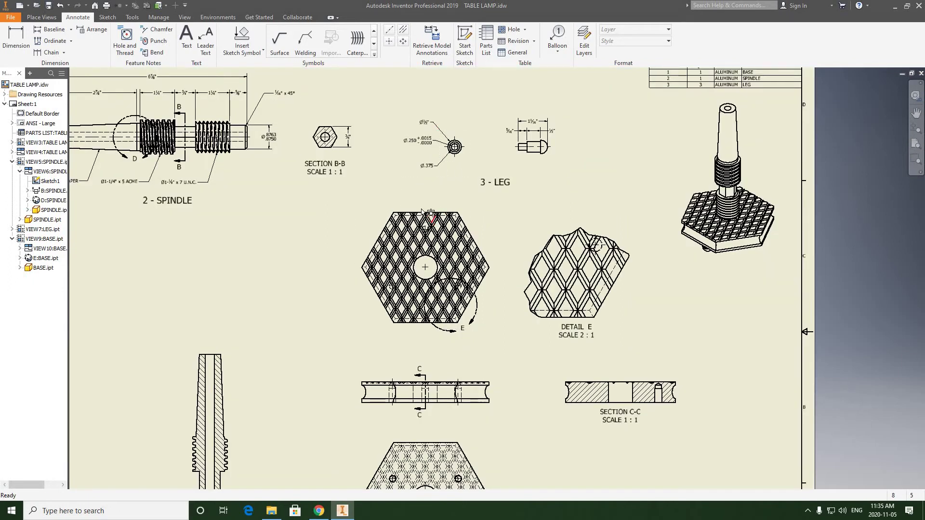
scroll(407, 217, "up", 3)
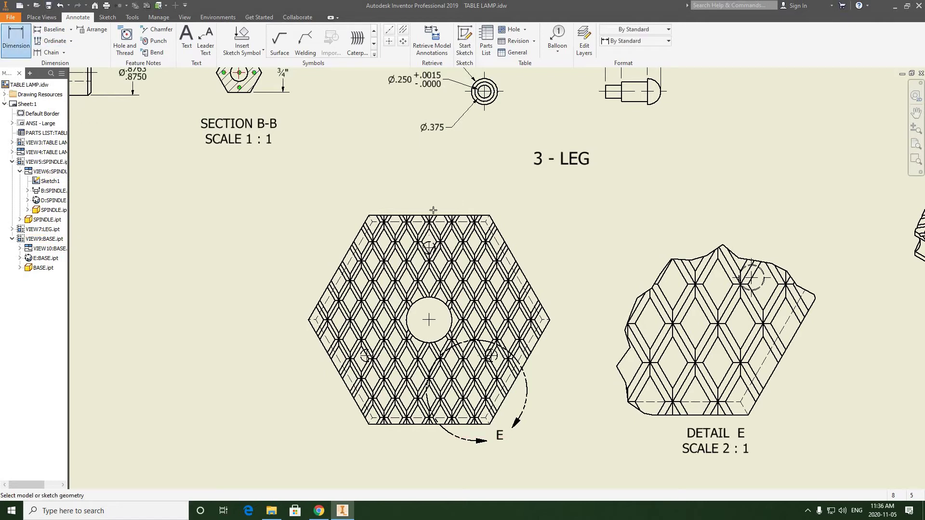
left_click(373, 212)
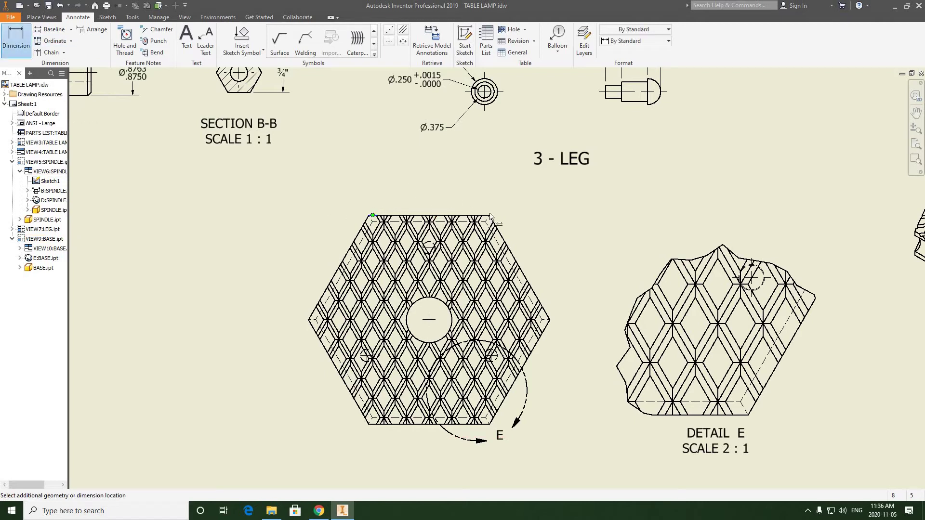
left_click(490, 216)
left_click(474, 176)
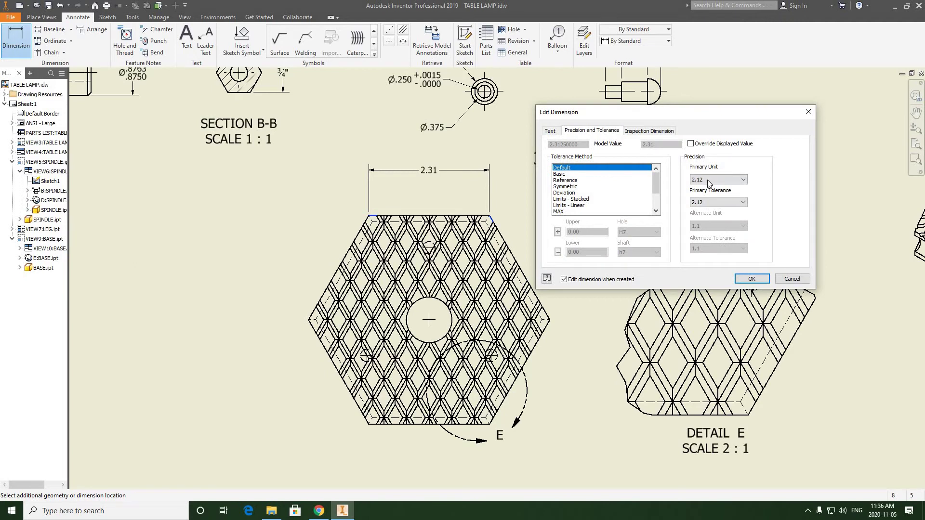
Step: Set the primary unit precision of the upper edge dimension to 3.123
left_click(743, 182)
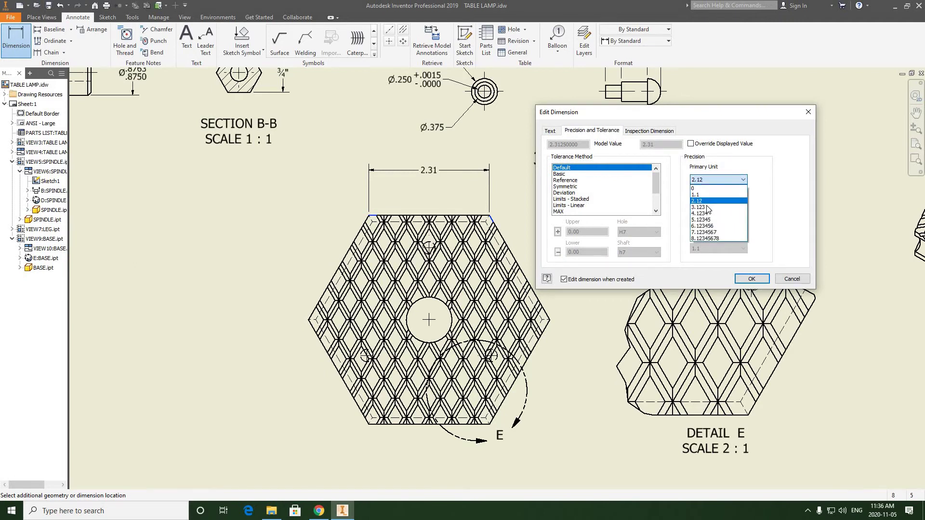
left_click(705, 207)
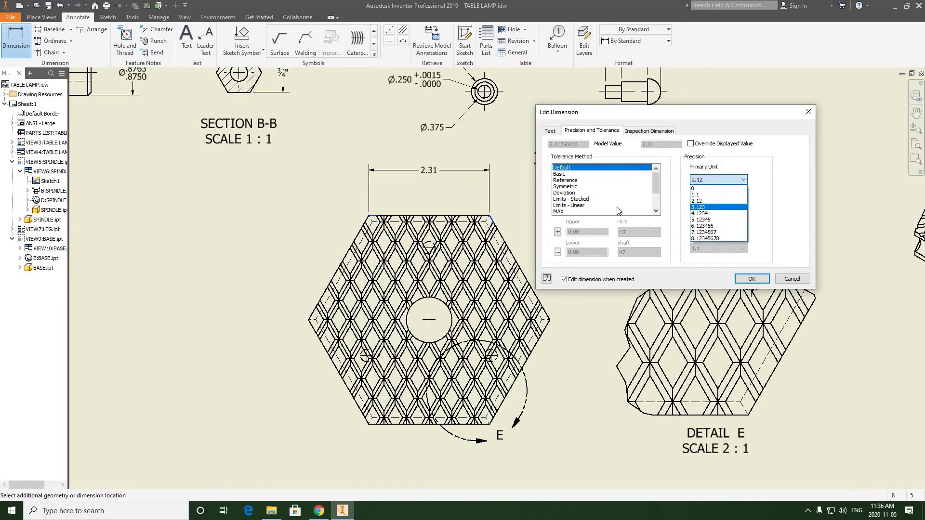
left_click(751, 279)
scroll(420, 173, "up", 2)
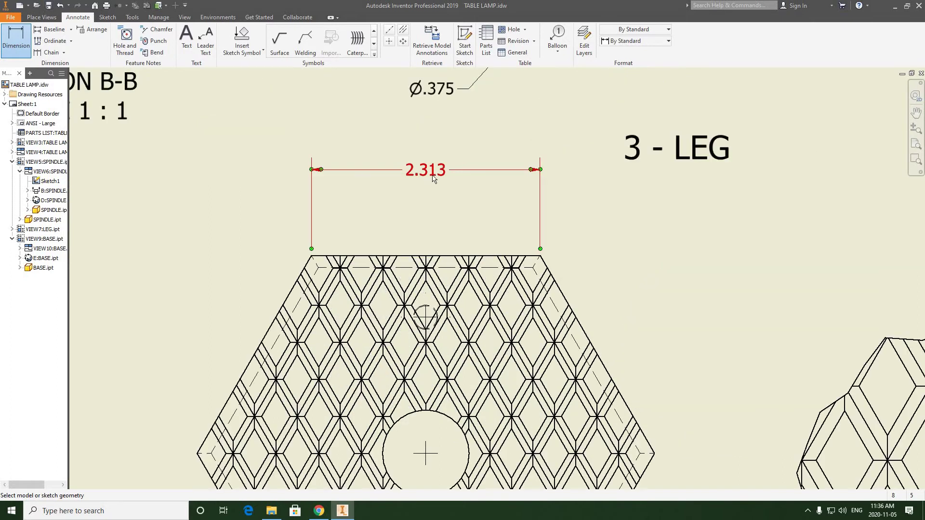
scroll(420, 173, "down", 2)
scroll(419, 169, "up", 2)
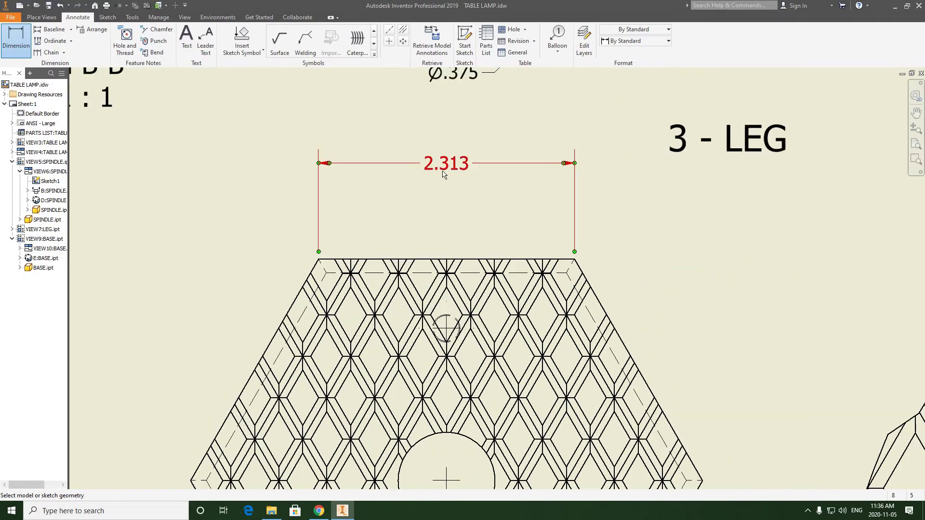
scroll(442, 176, "down", 2)
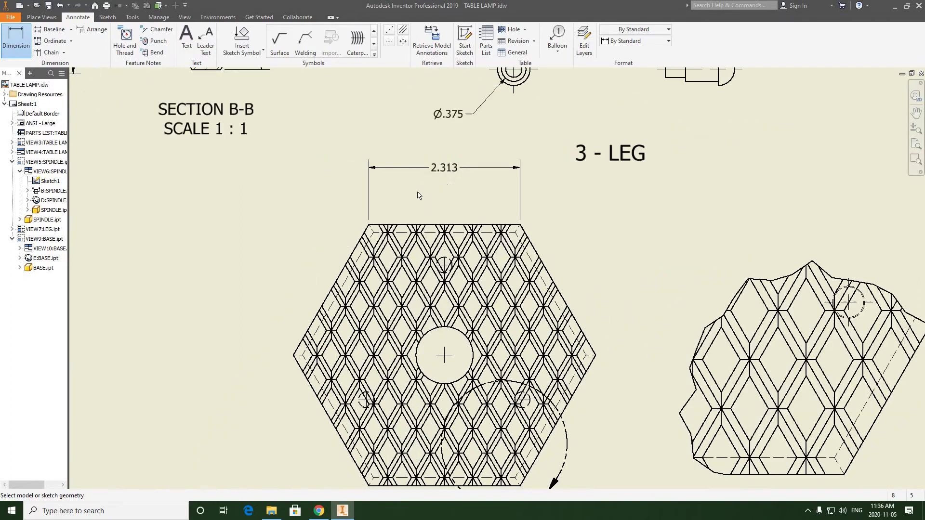
Step: Dimension the horizontal offset from the hexagon's left corner to its upper-left corner, in line with the edge dimension, at 3.123 precision
middle_click_drag(464, 183, 466, 183)
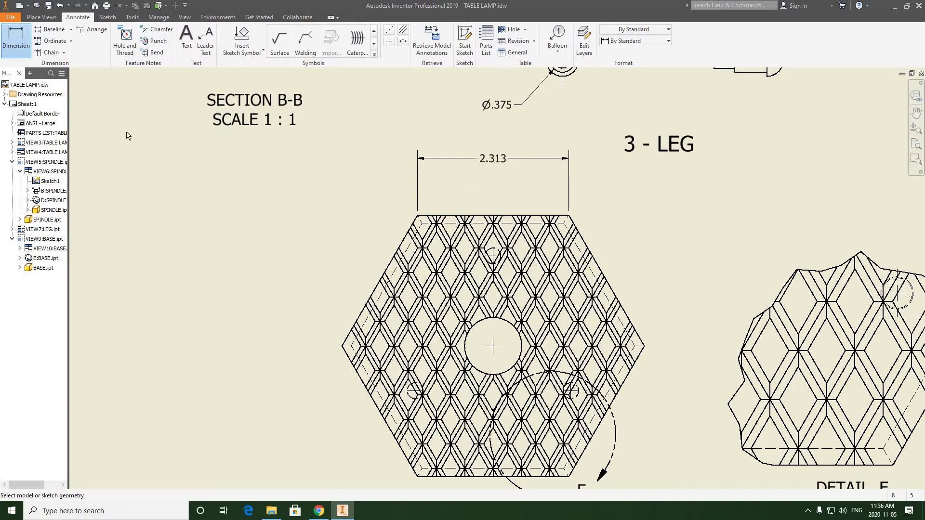
left_click(405, 210)
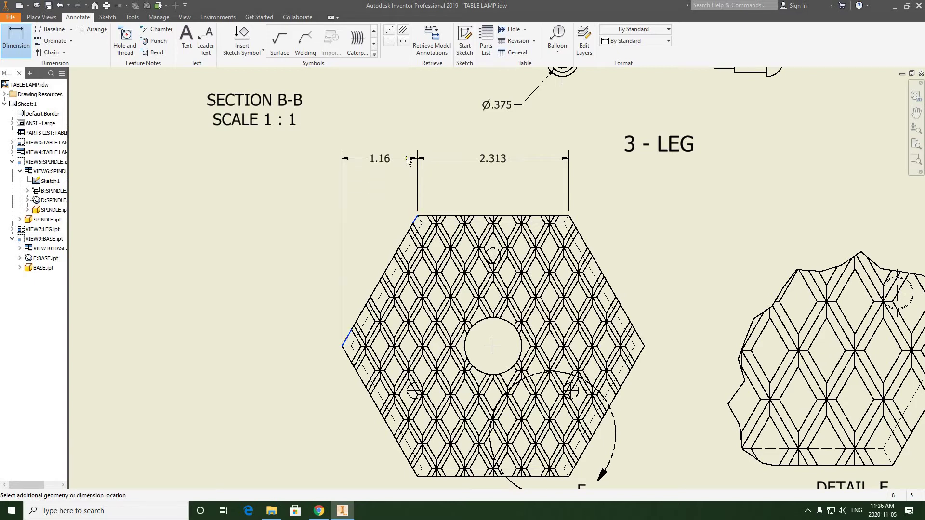
left_click(406, 159)
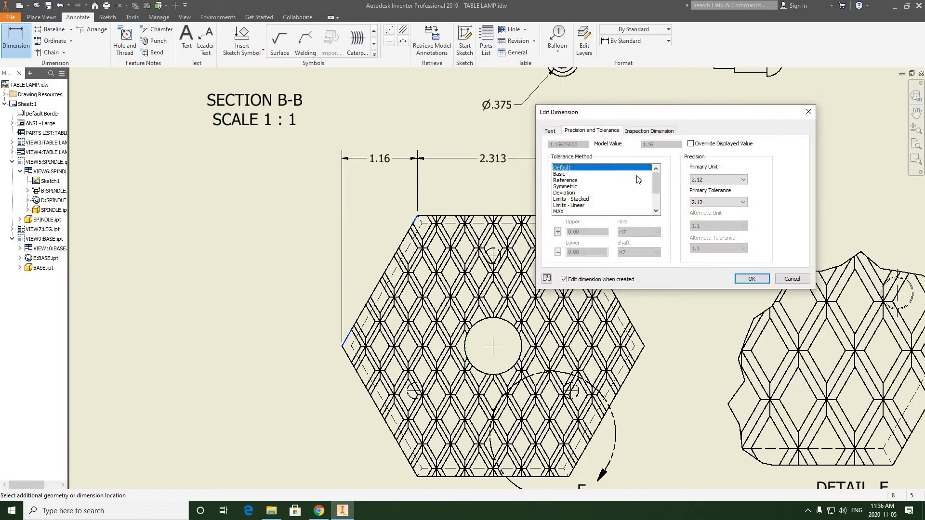
left_click(737, 180)
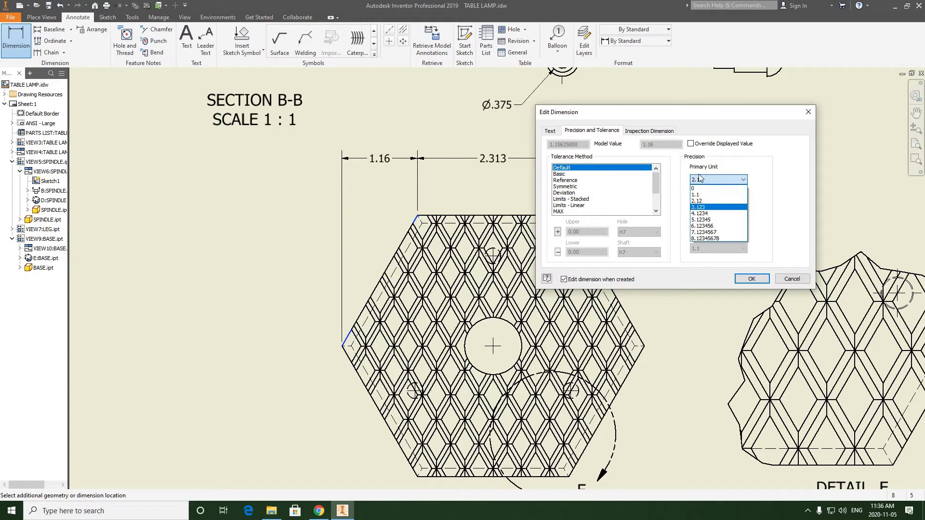
left_click(717, 202)
left_click(752, 279)
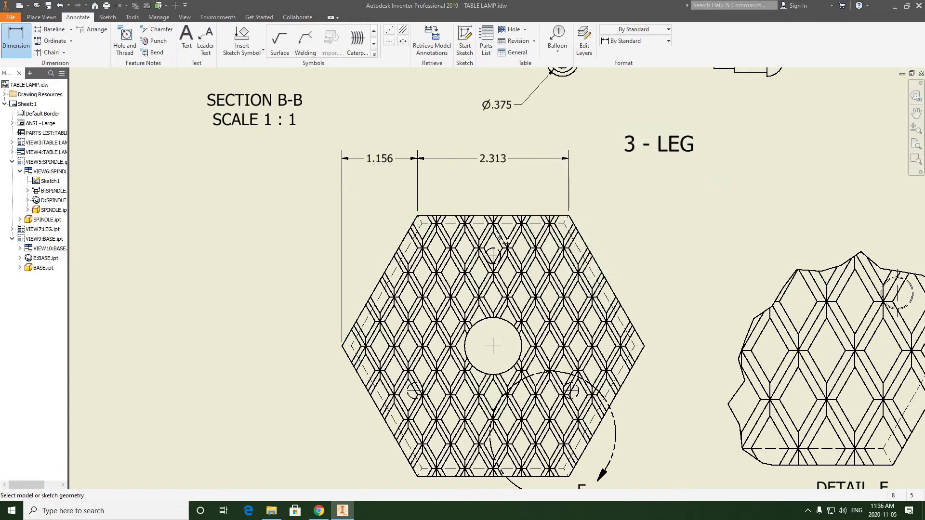
scroll(497, 234, "down", 5)
middle_click_drag(473, 318, 442, 264)
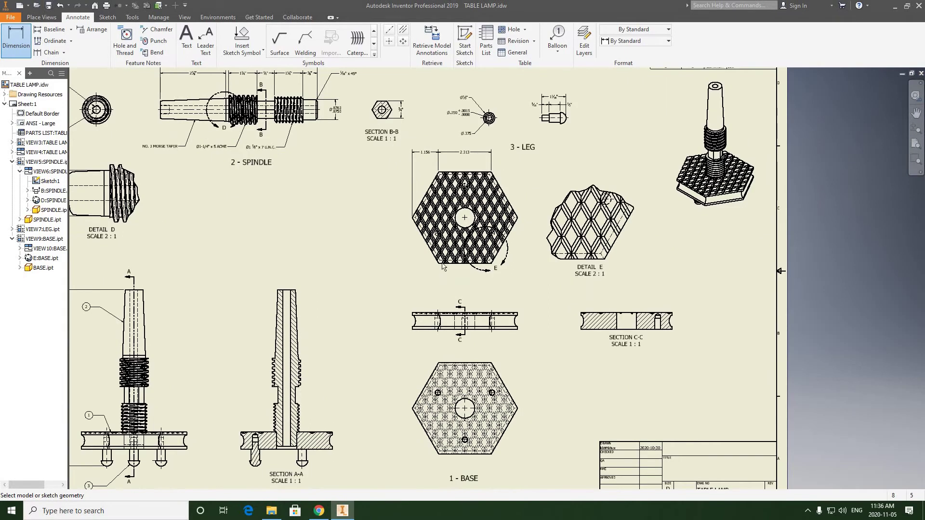
right_click(369, 230)
left_click(393, 230)
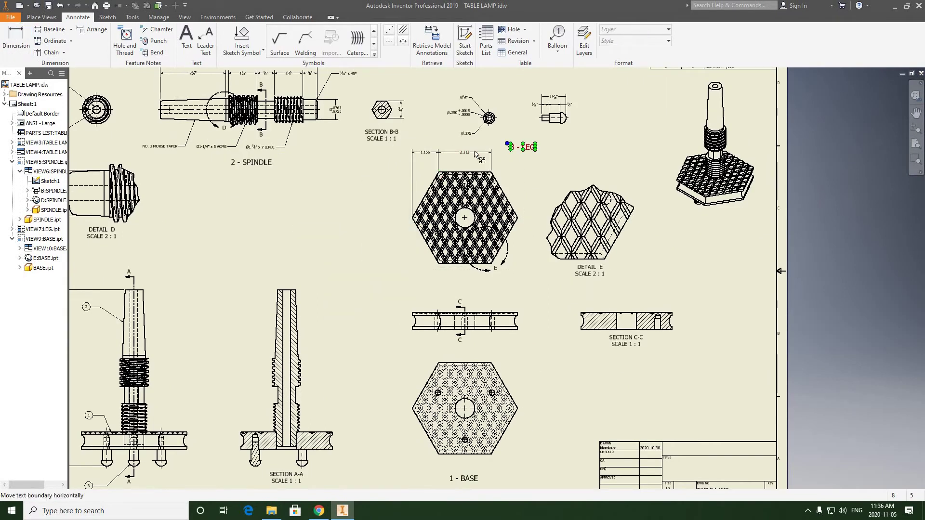
Step: Move the two leg views up and to the right, clear of the base's new dimensions
middle_click_drag(499, 155, 475, 198)
scroll(475, 197, "up", 5)
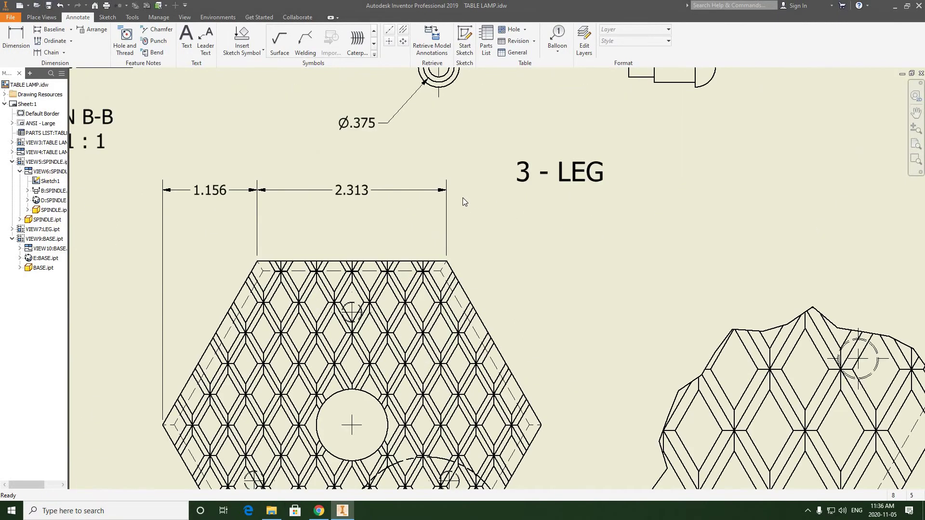
scroll(519, 202, "down", 4)
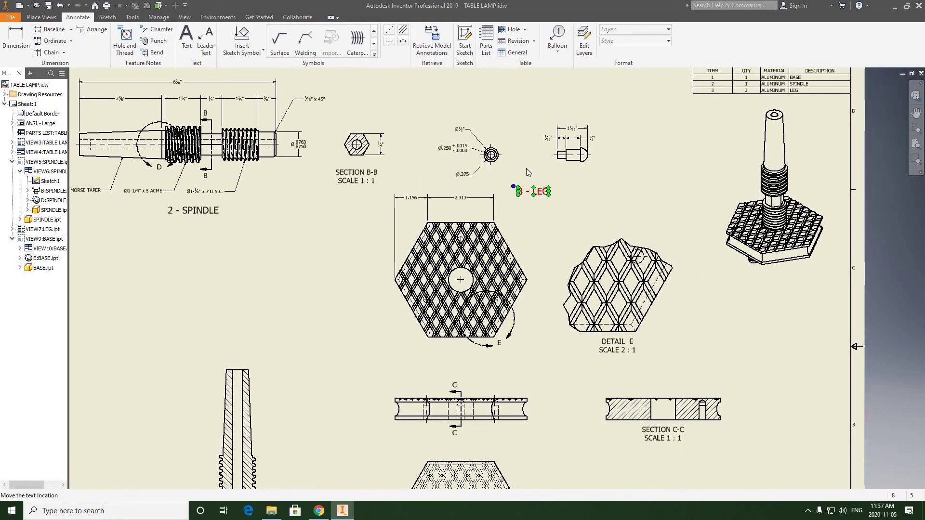
middle_click_drag(540, 205, 497, 258)
left_click_drag(551, 210, 591, 210)
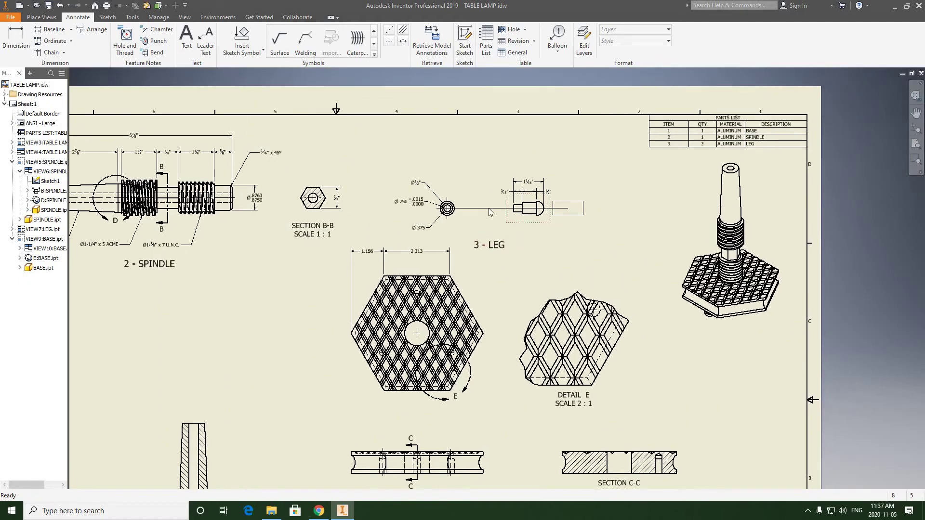
left_click_drag(461, 210, 504, 174)
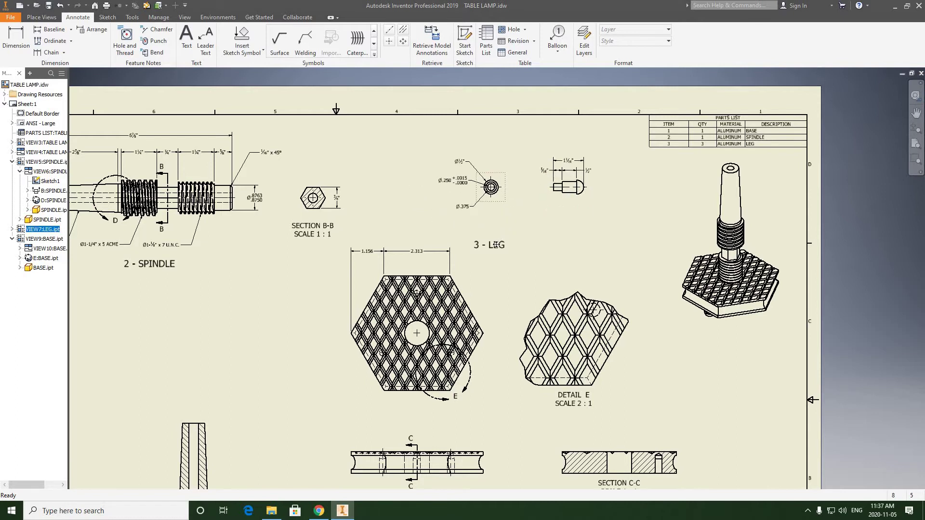
Step: Move the 3 - LEG label up and to the right so it sits beneath the leg views
left_click(496, 245)
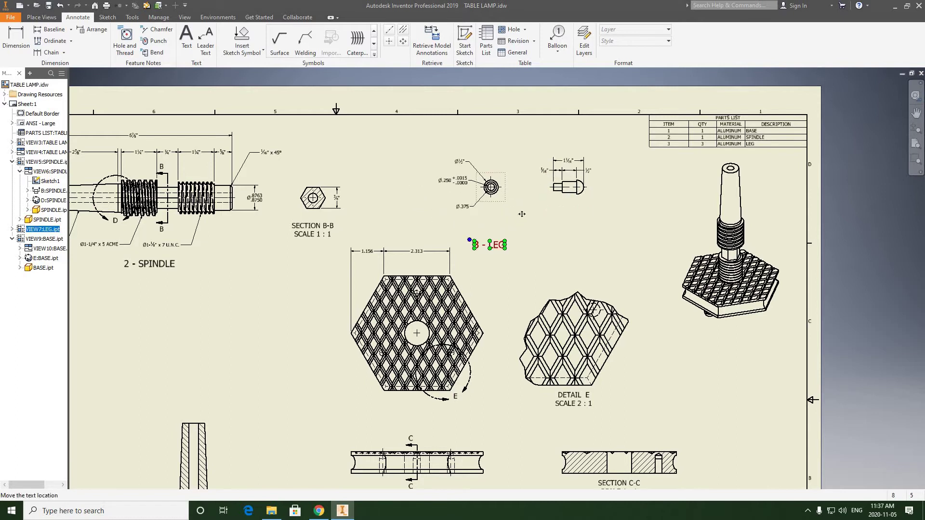
left_click_drag(497, 245, 533, 215)
left_click(521, 255)
middle_click_drag(338, 240, 342, 217)
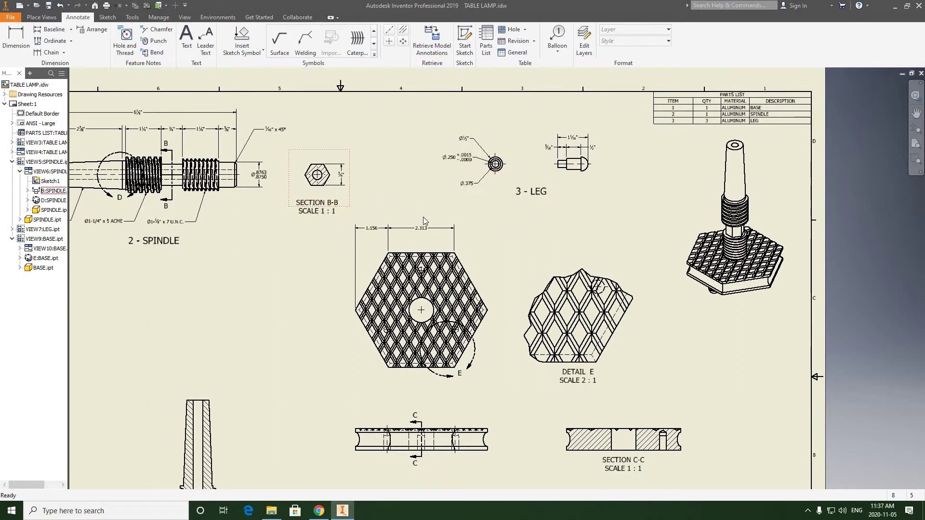
Step: Shift the aligned base views and the Detail E view slightly to the right on the sheet
scroll(423, 216, "up", 4)
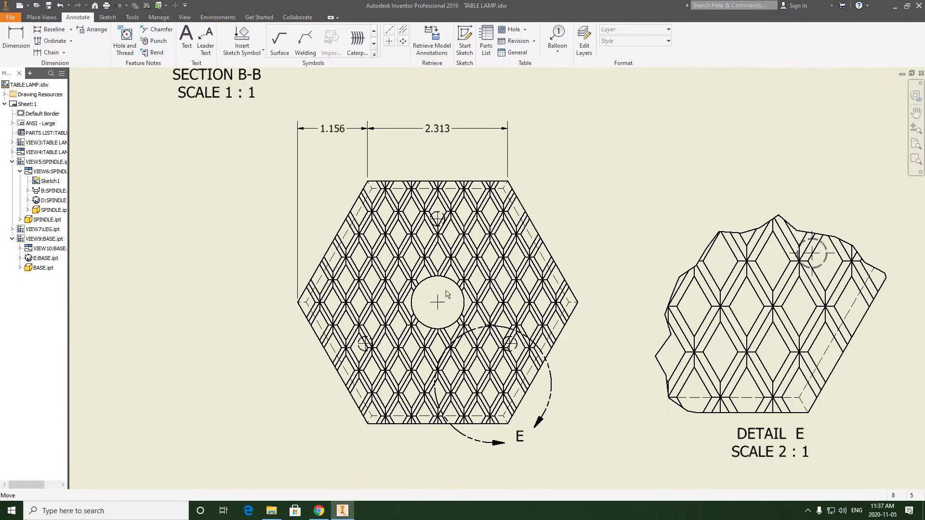
scroll(445, 295, "down", 6)
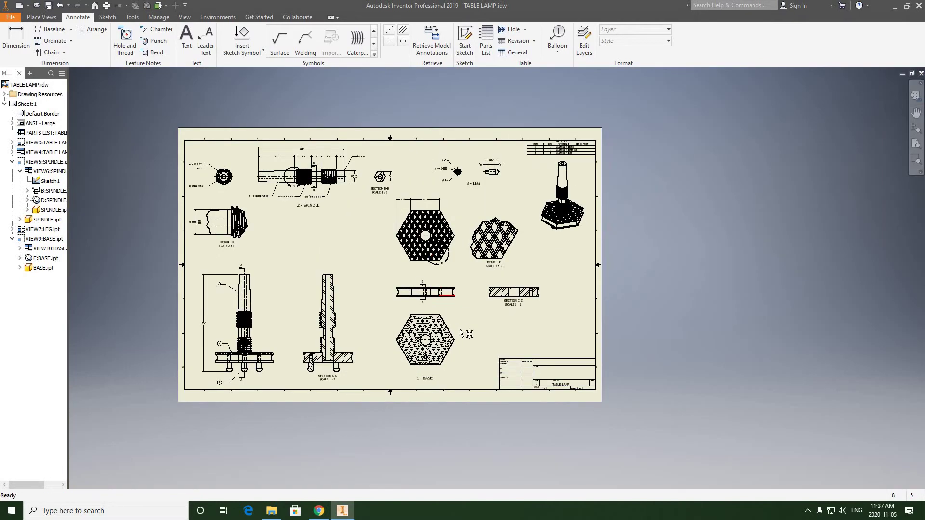
left_click(459, 294)
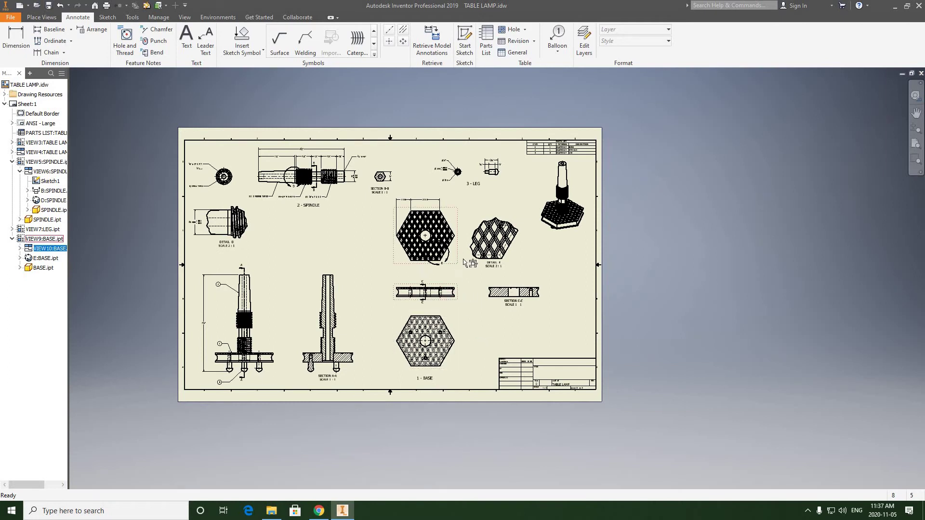
left_click_drag(452, 263, 463, 263)
left_click_drag(524, 252, 534, 252)
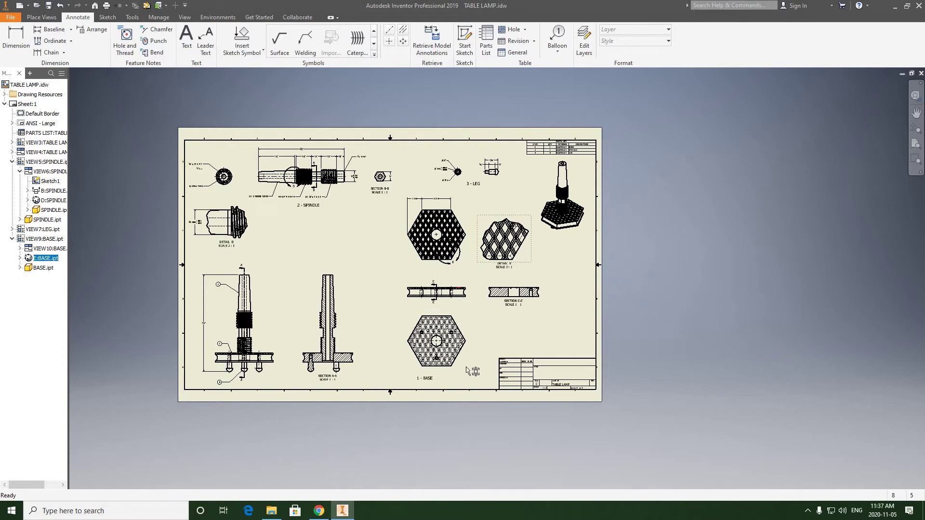
Step: Center the 1 - BASE label beneath the shifted bottom view of the base
mouse_move(462, 370)
left_mouse_down()
mouse_move(438, 389)
mouse_move(446, 372)
left_mouse_up()
scroll(439, 394, "down", 3)
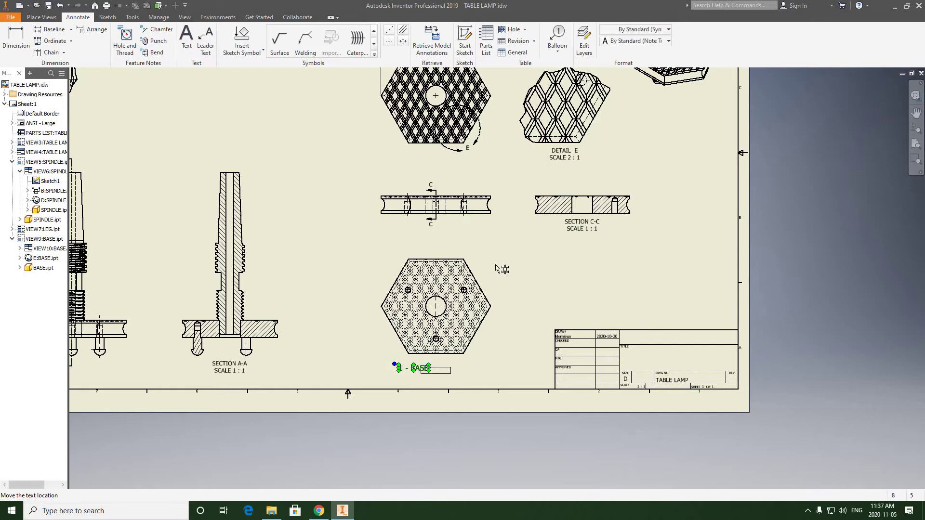
middle_click_drag(478, 178, 439, 233)
middle_click_drag(403, 73, 409, 159)
scroll(388, 134, "down", 3)
scroll(408, 159, "up", 2)
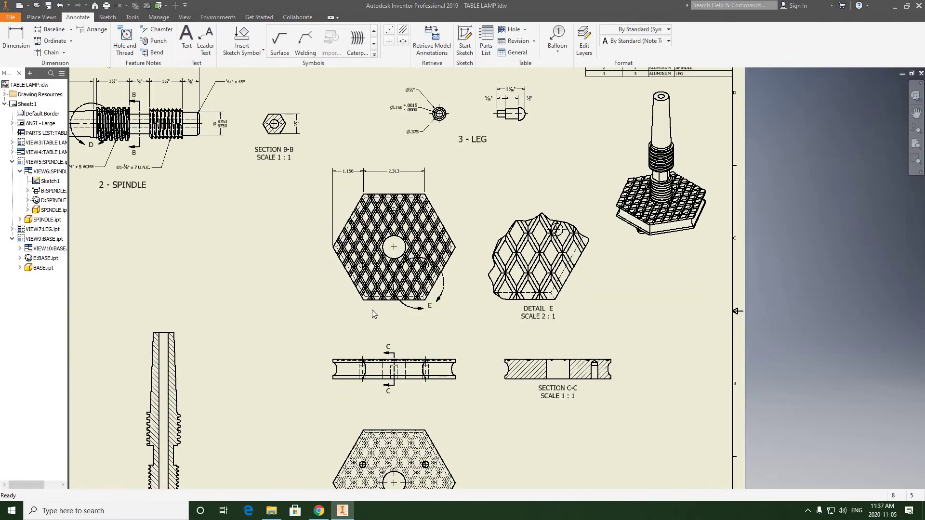
Step: Nudge the base's bottom view and serrated top view to adjust their spacing around the side view
middle_click_drag(380, 314, 380, 220)
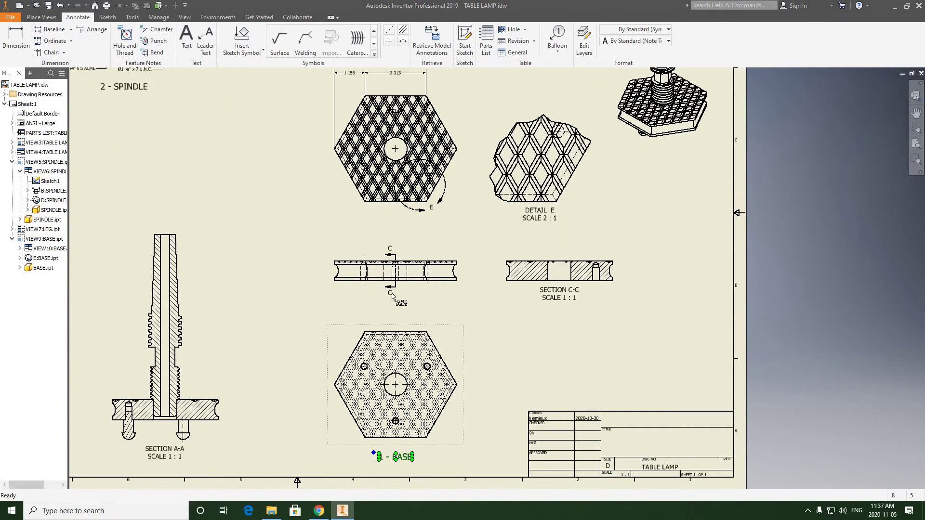
left_click(431, 322)
left_click_drag(431, 322, 431, 319)
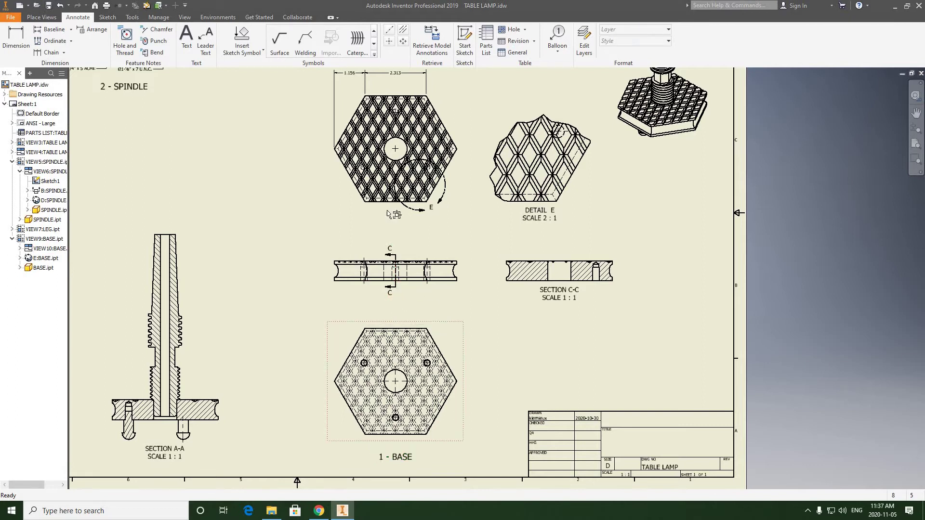
left_click_drag(388, 210, 411, 324)
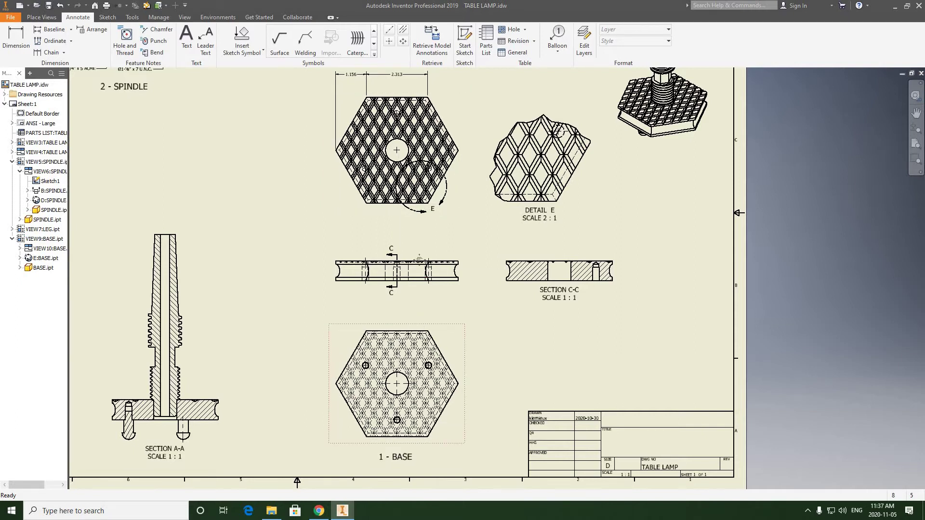
middle_click_drag(400, 223, 388, 263)
Step: Dimension the base's overall corner-to-corner width above the 1.156 and 2.313 dimensions, with its primary unit precision set to 3.123
scroll(367, 168, "up", 2)
middle_click_drag(369, 148, 362, 231)
scroll(368, 174, "down", 5)
left_click(20, 42)
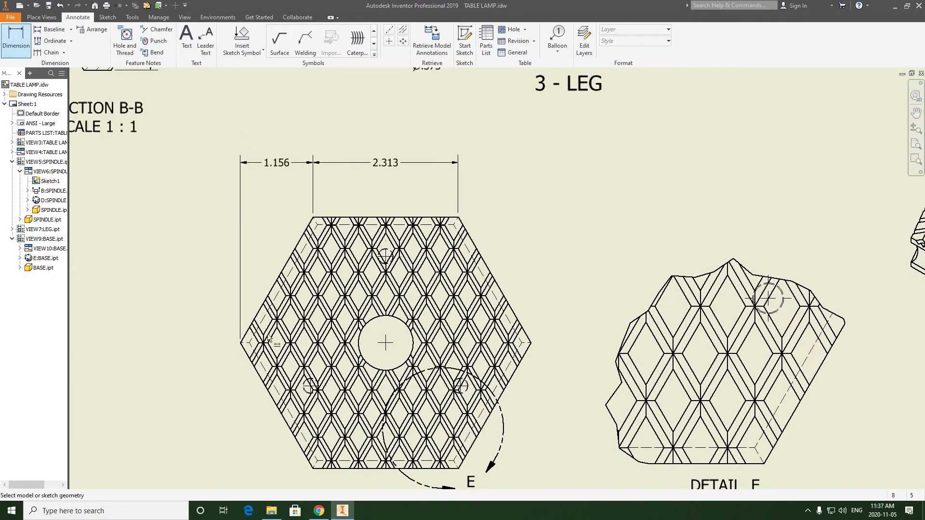
left_click(241, 345)
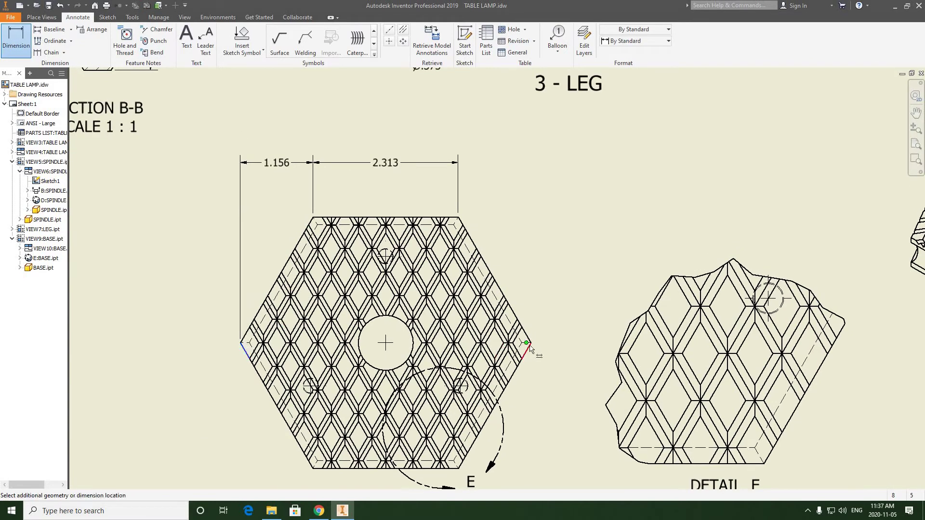
left_click(530, 346)
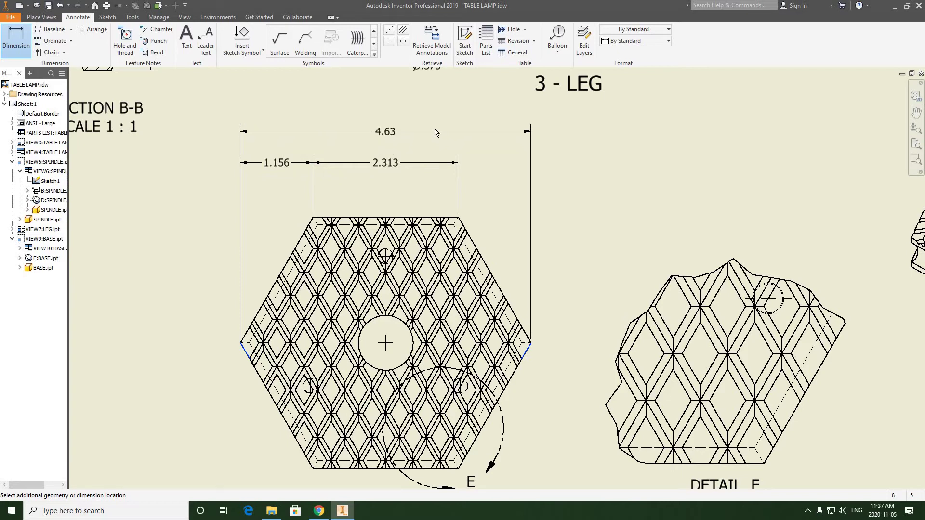
left_click(436, 131)
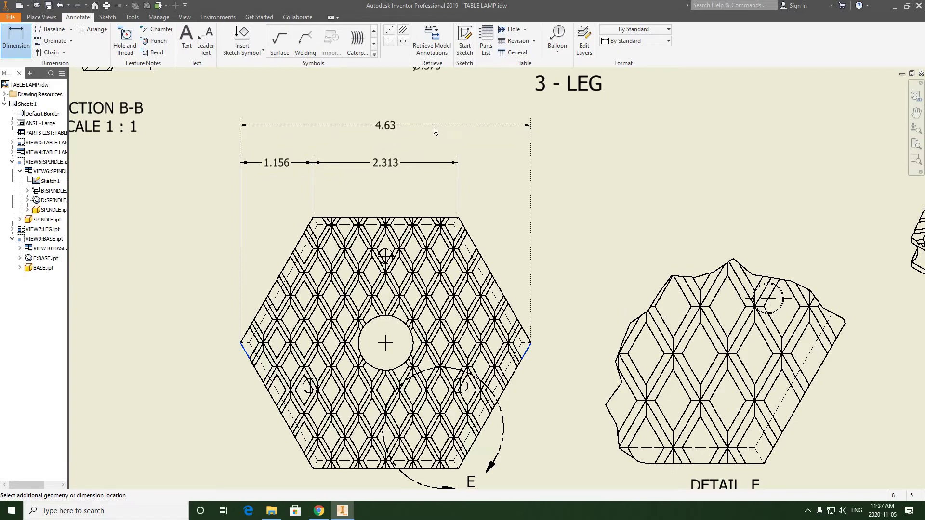
left_click(435, 131)
left_click(717, 179)
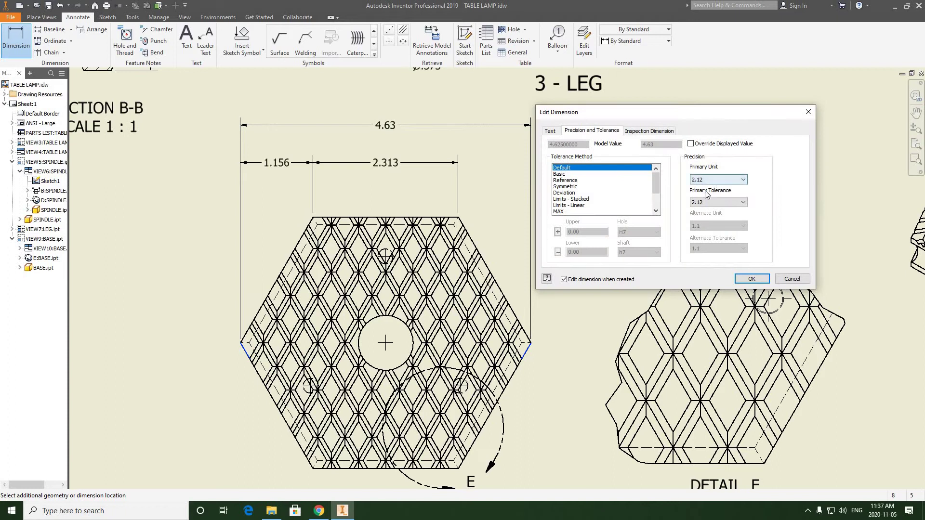
left_click(698, 207)
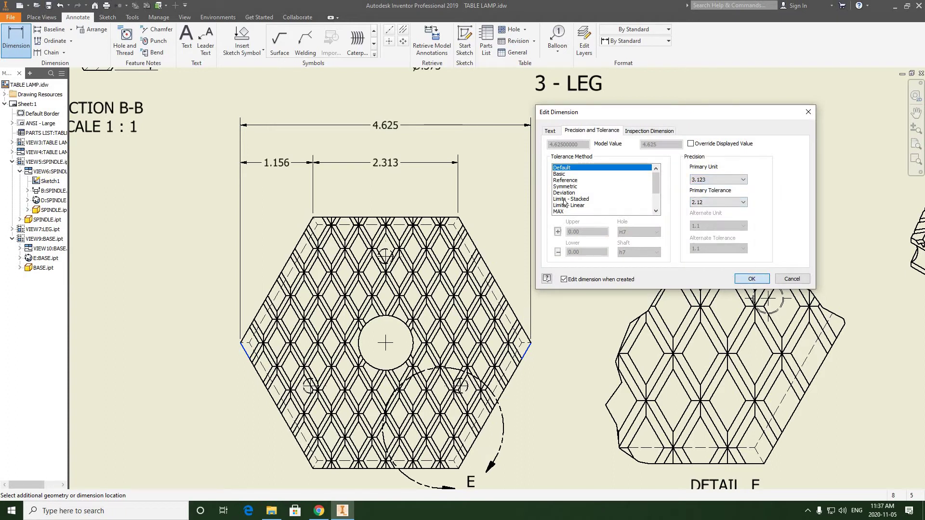
left_click(751, 279)
Step: Dimension the perpendicular distance from the base's slanted outer edge to the nearest parallel groove line in Detail E
scroll(479, 195, "down", 3)
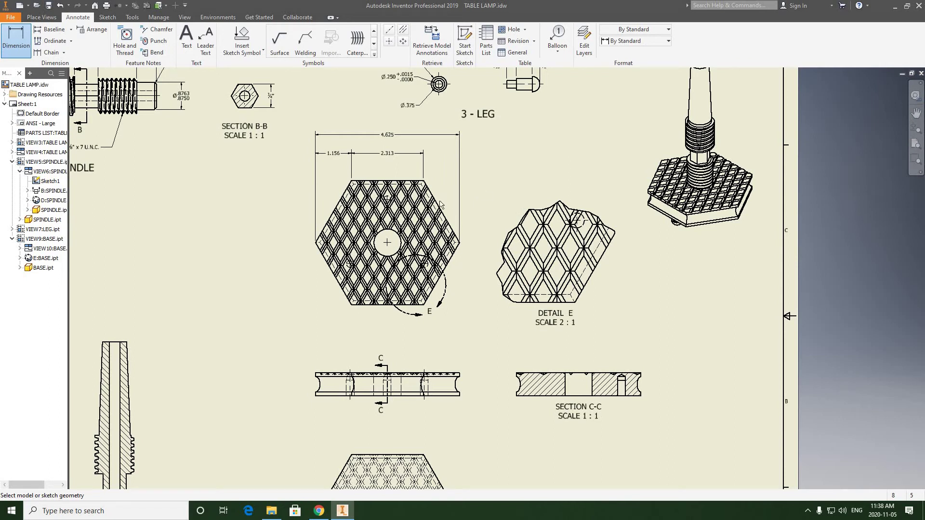
mouse_move(388, 308)
middle_mouse_down()
mouse_move(426, 230)
mouse_move(388, 276)
middle_mouse_up()
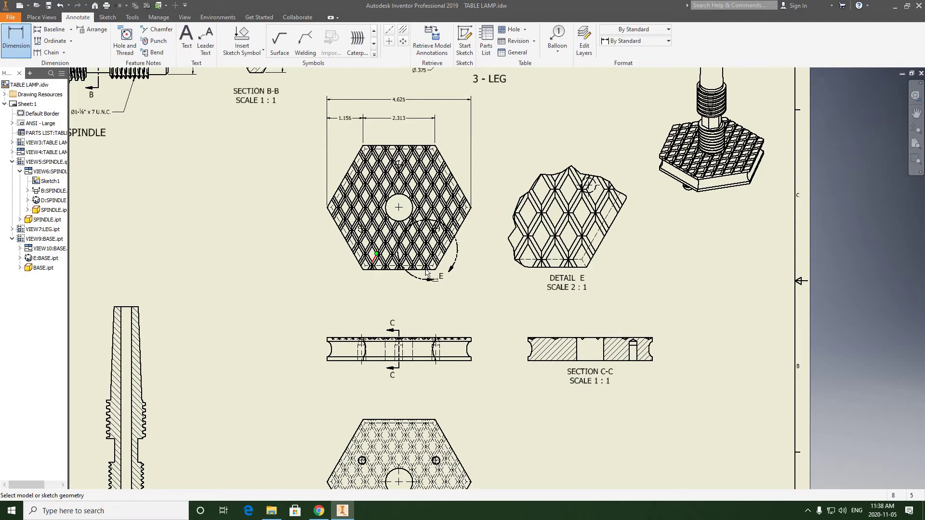
middle_click_drag(432, 269, 333, 258)
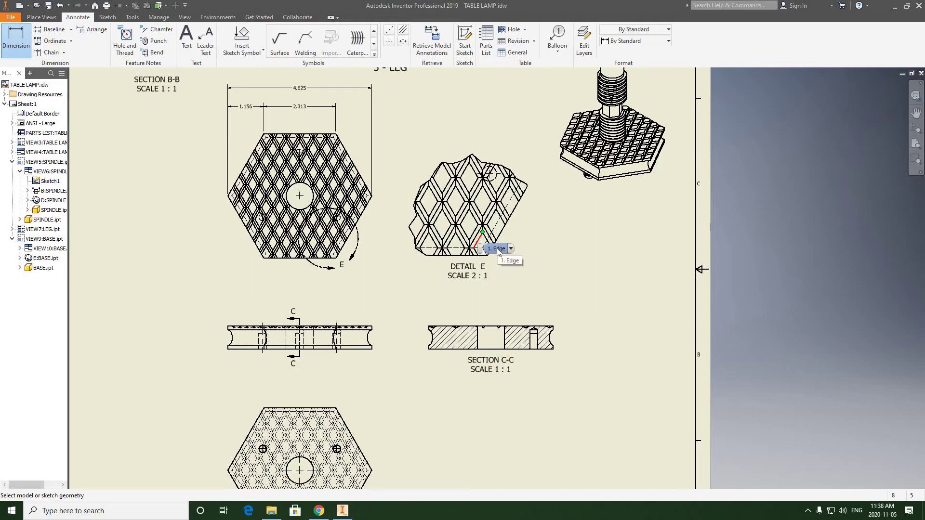
middle_click_drag(463, 183, 411, 193)
scroll(464, 184, "down", 3)
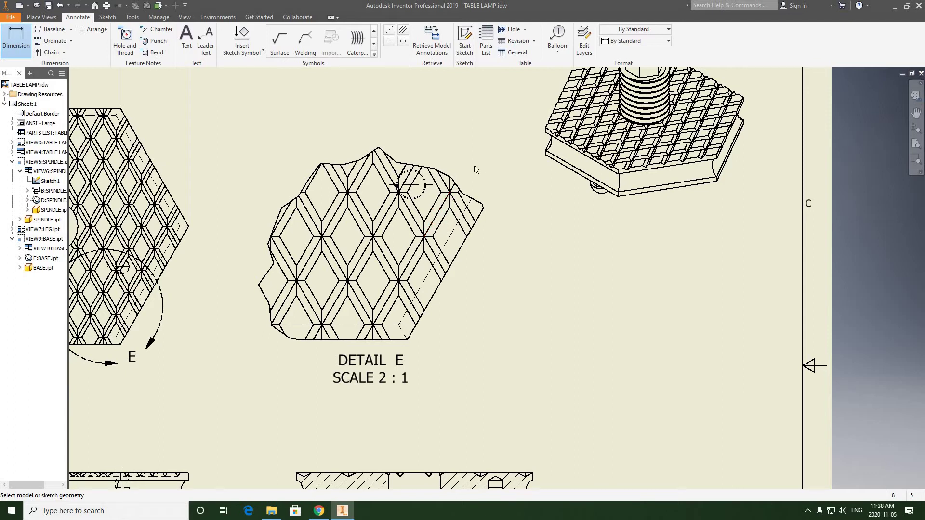
middle_click_drag(492, 174, 426, 205)
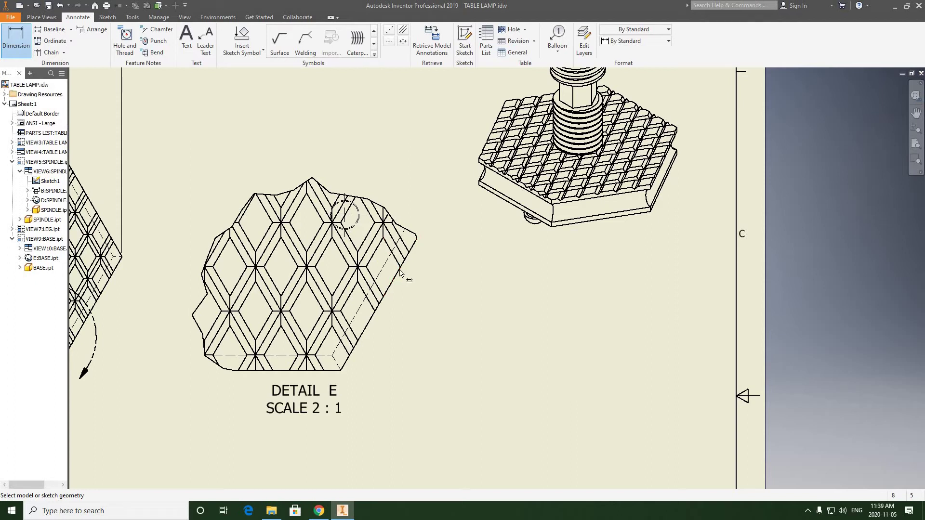
left_click(412, 247)
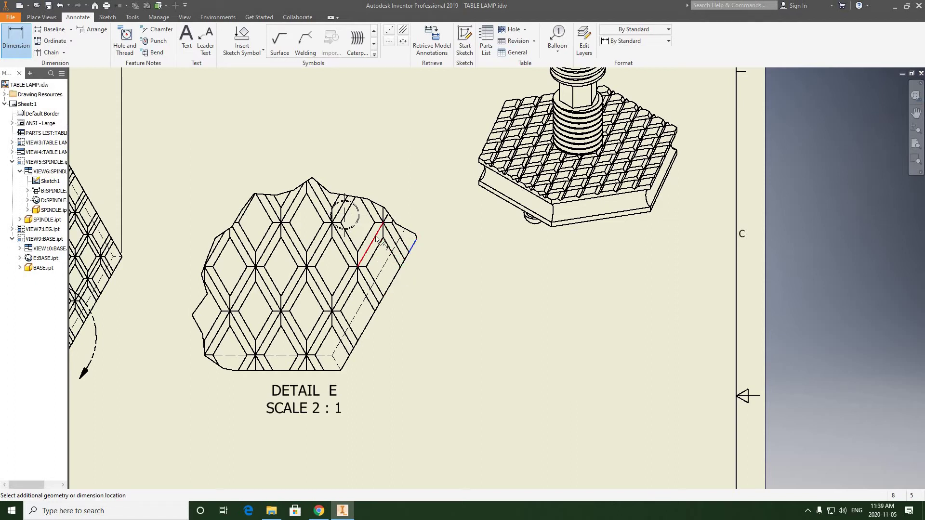
left_click(399, 216)
left_click(428, 188)
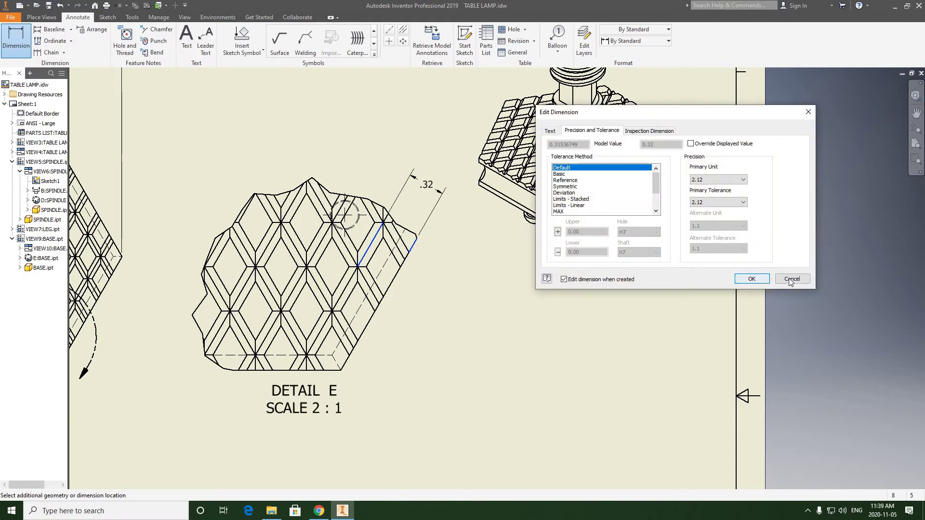
key("Escape")
right_click(488, 219)
left_click(520, 219)
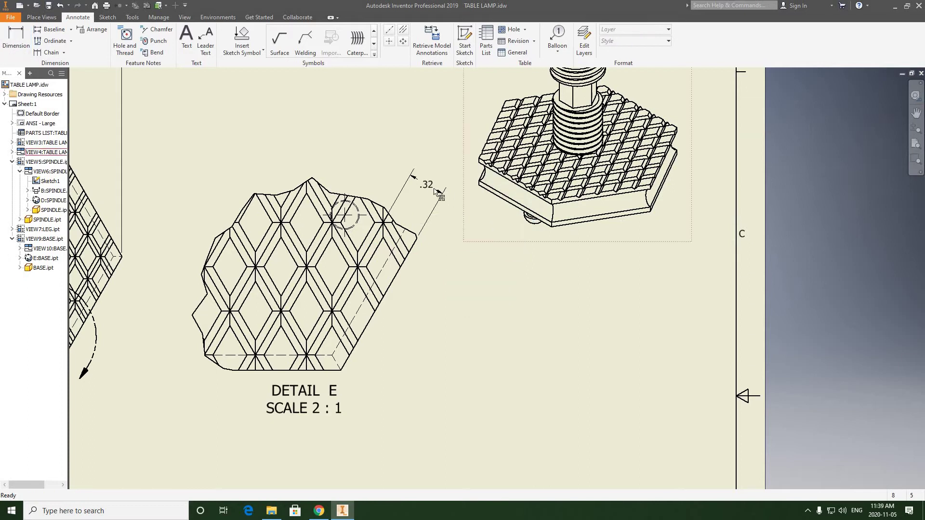
Step: Apply the Default - Fraction (ANSI) style to the slanted groove dimension in Detail E
left_click(635, 41)
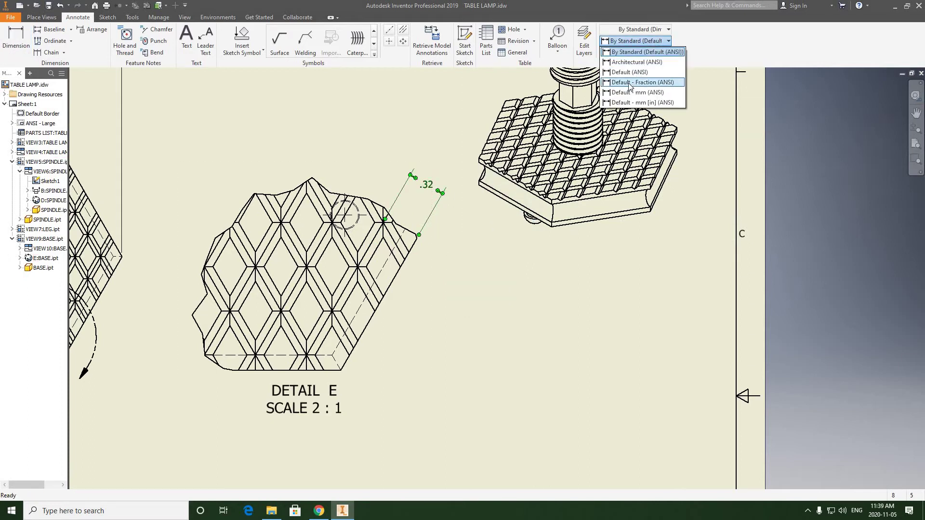
key("Escape")
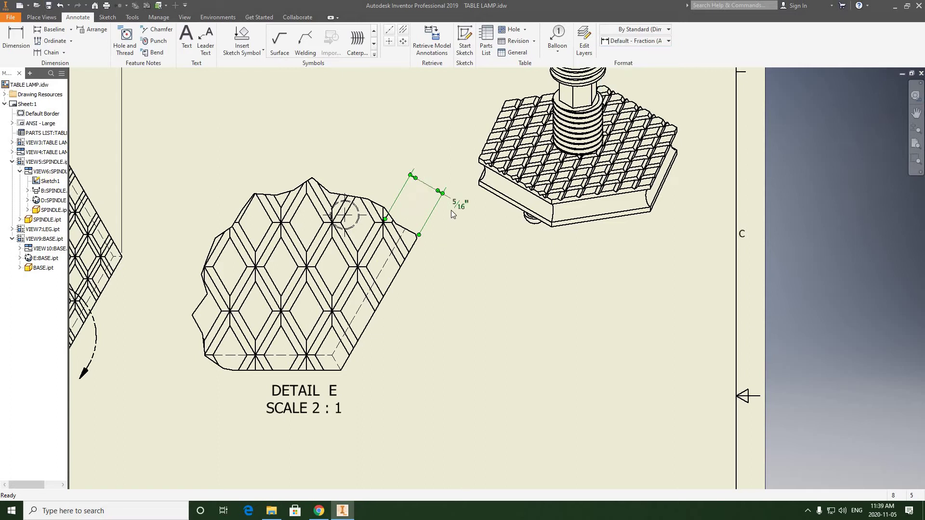
left_click(453, 227)
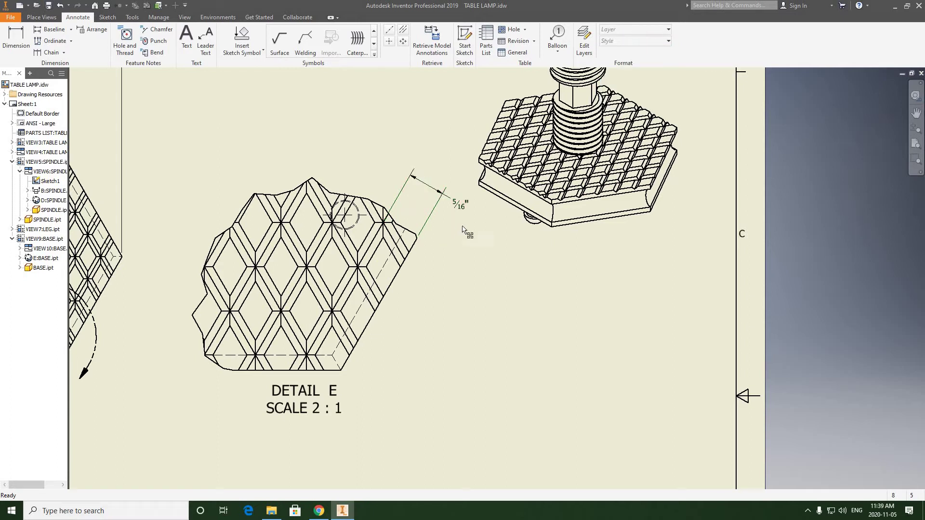
Step: Shift the isometric lamp view slightly right and up beneath the parts list to clear space beside Detail E
key("Home")
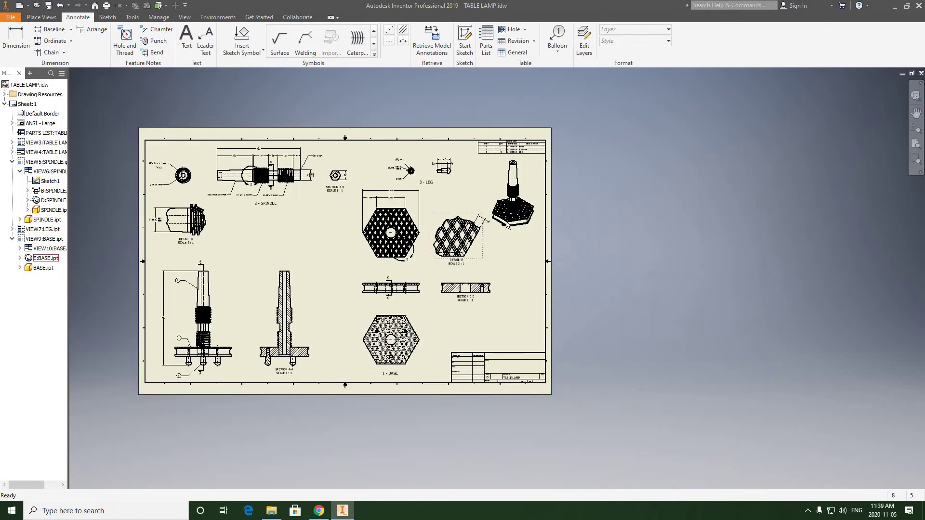
left_click_drag(539, 178, 545, 178)
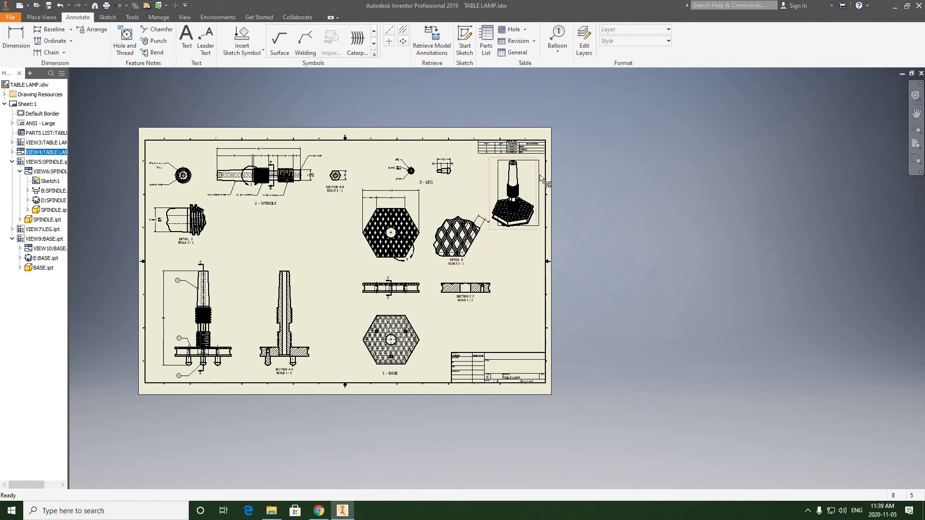
scroll(532, 160, "up", 5)
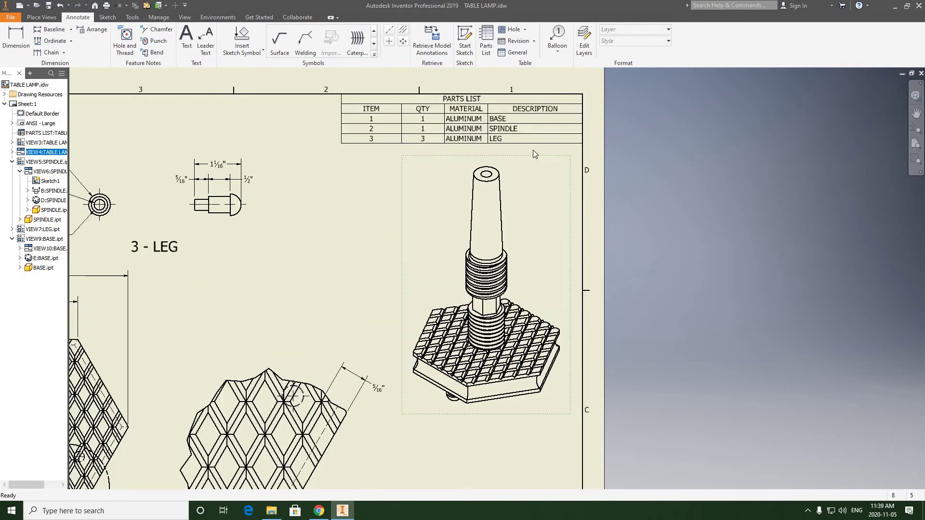
left_click_drag(530, 151, 534, 144)
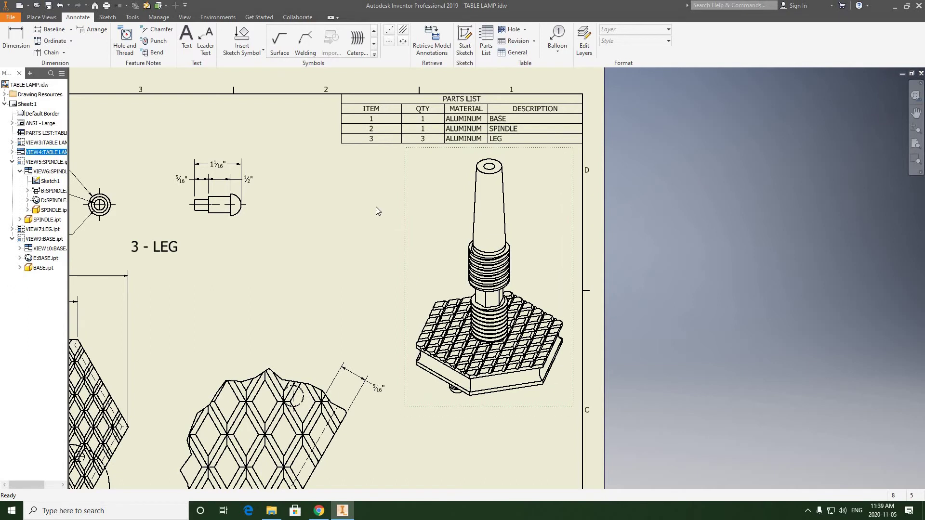
Step: Move the text of the 5/16" dimension in Detail E to the right so it sits on a horizontal leader
middle_click_drag(377, 208, 371, 94)
scroll(372, 269, "up", 5)
middle_click_drag(366, 237, 345, 151)
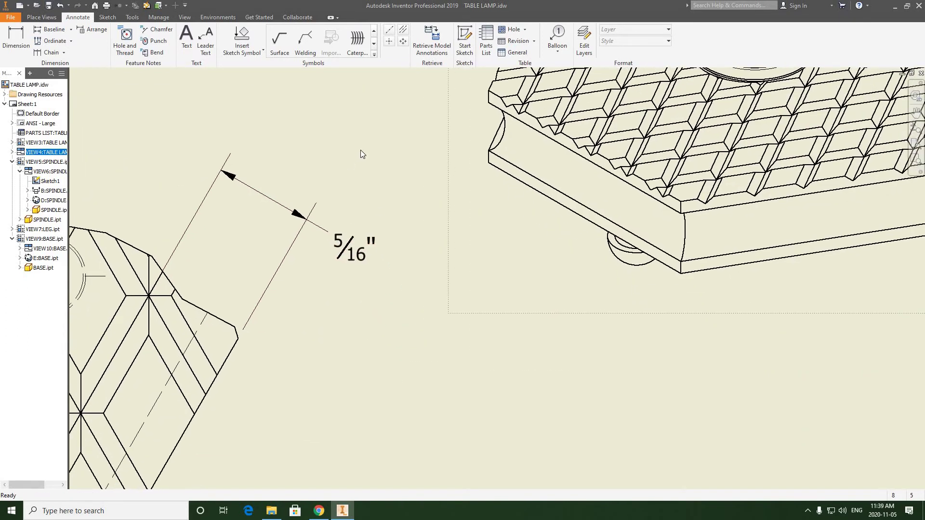
right_click(347, 150)
key("Escape")
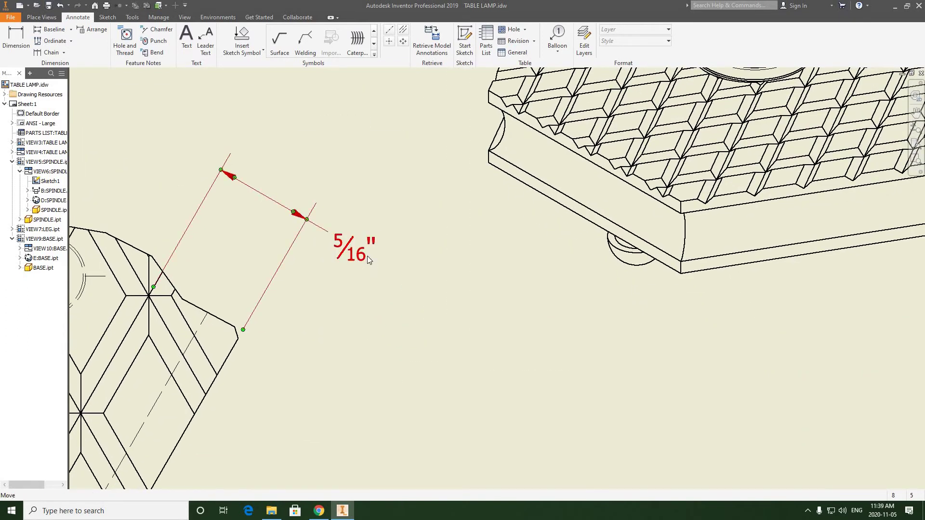
left_click_drag(372, 256, 414, 251)
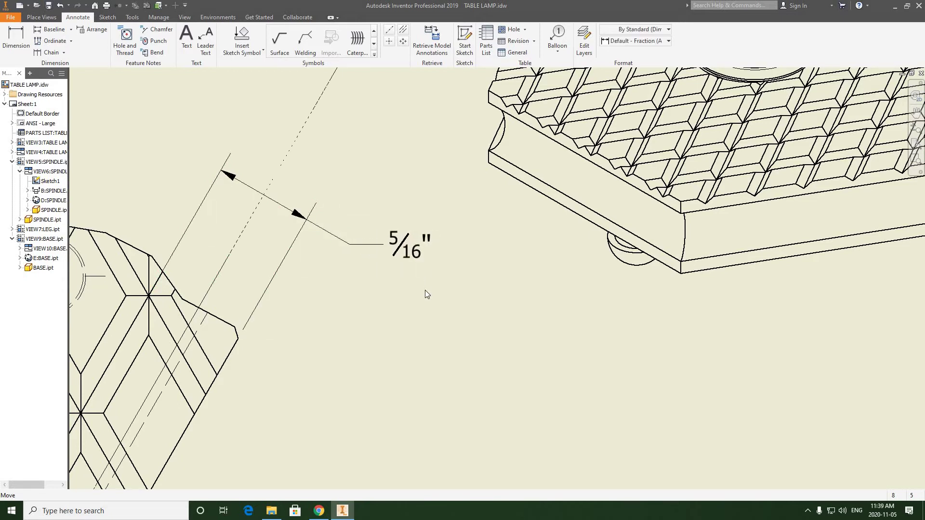
Step: Append "TYP." after the value of the 5/16" dimension in Detail E
double_click(415, 251)
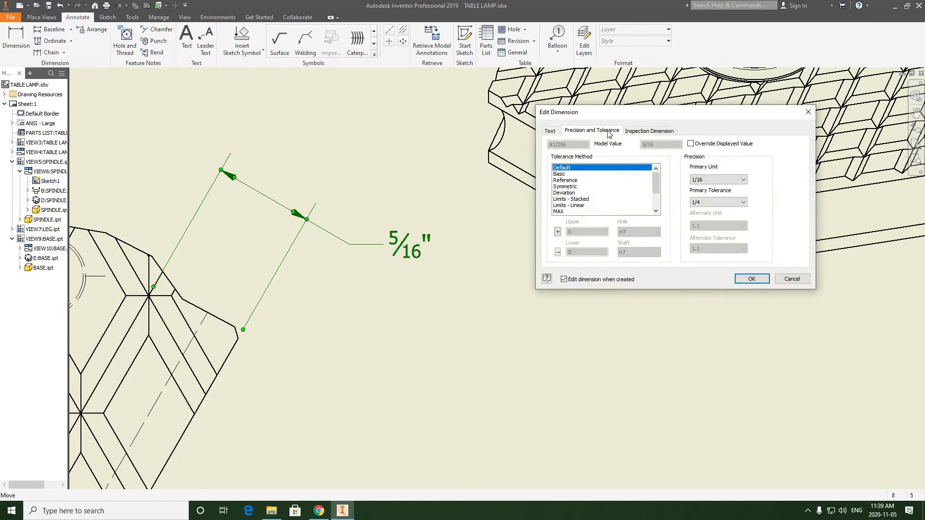
left_click(551, 131)
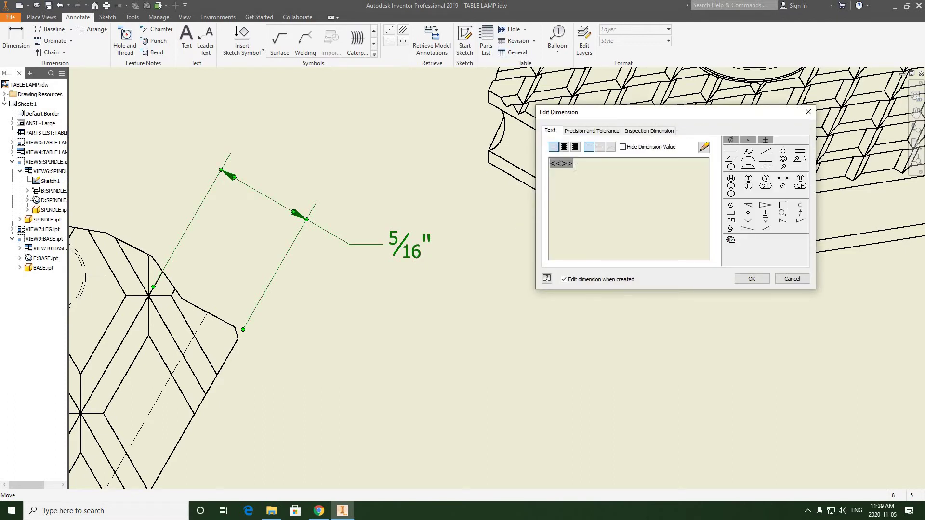
type("TY")
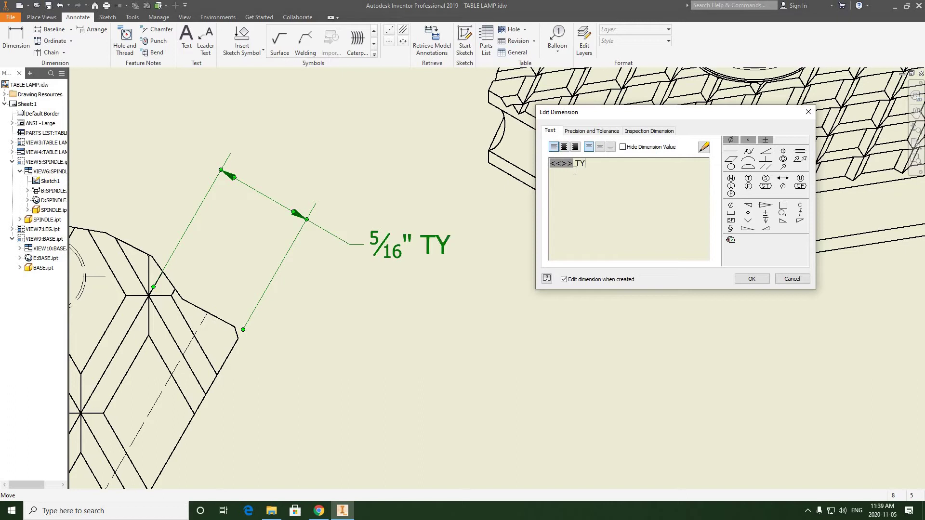
type("P.")
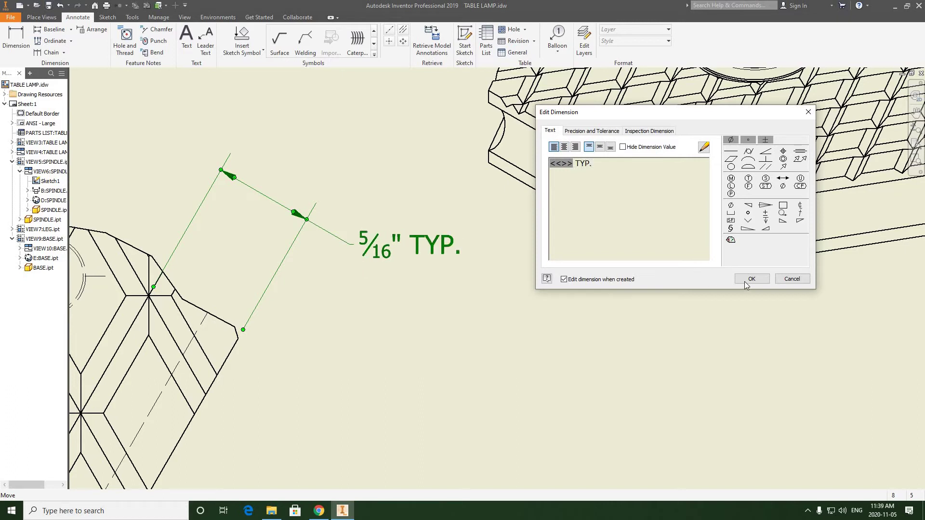
left_click(747, 280)
Step: Reposition the 5/16" TYP. text farther right to lengthen its horizontal leader
right_click(389, 302)
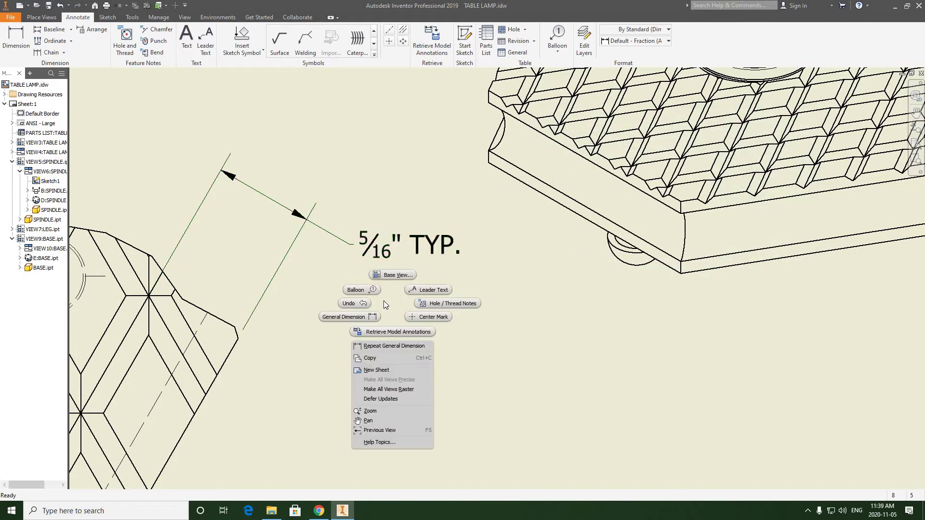
left_click(429, 241)
left_click_drag(452, 246, 494, 247)
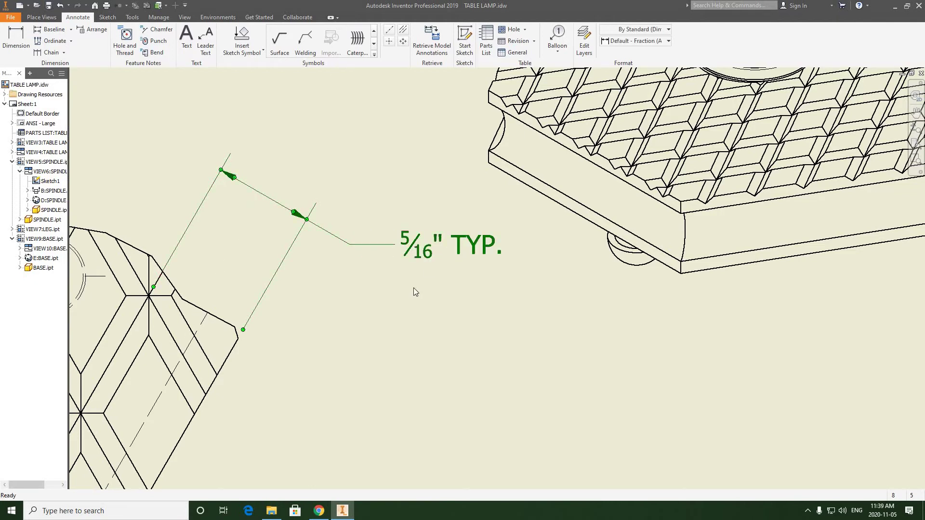
key("Escape")
Step: Dimension the spacing between two adjacent parallel grooves in Detail E, placing it in line with the 5/16" TYP. dimension
scroll(413, 292, "down", 4)
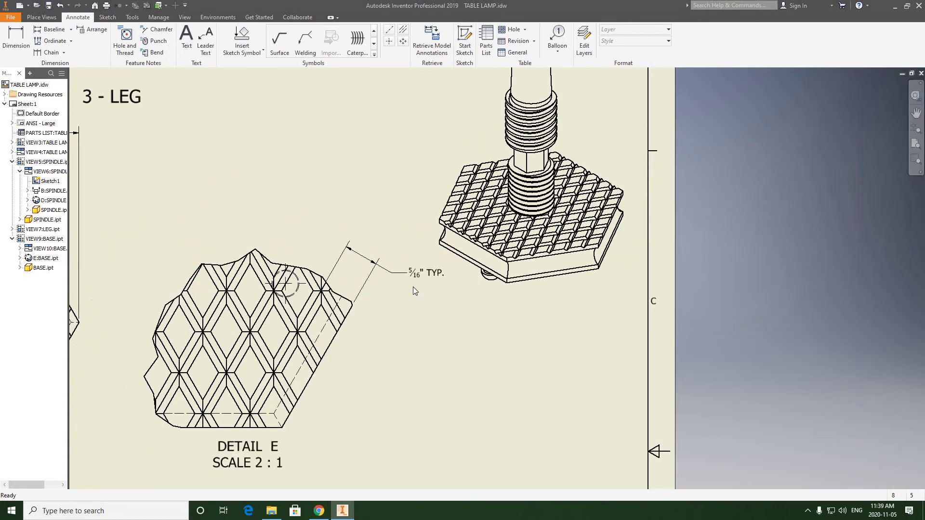
middle_click_drag(527, 256, 599, 242)
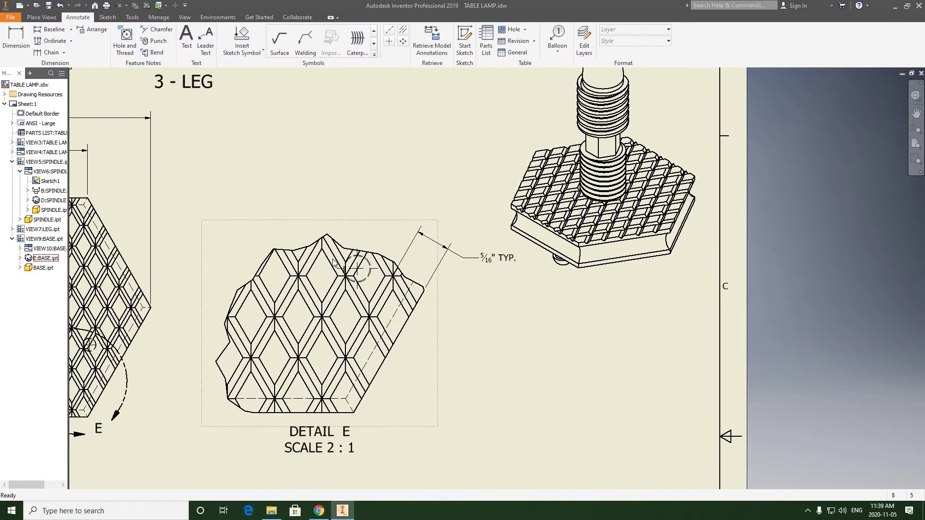
scroll(365, 267, "up", 4)
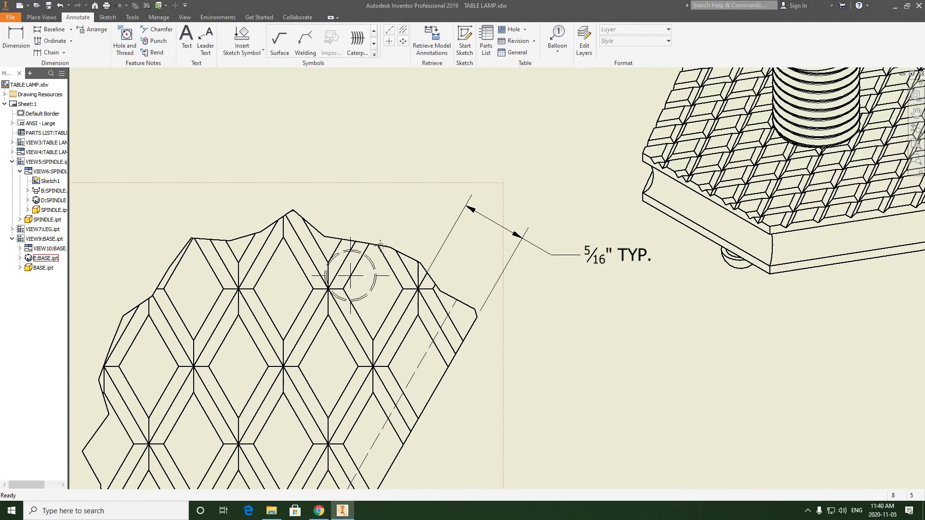
left_click(16, 41)
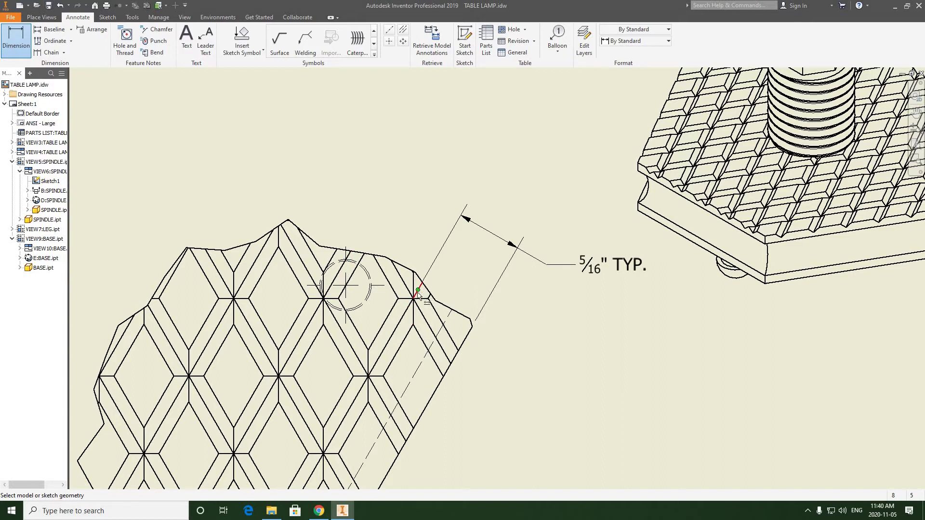
left_click(407, 311)
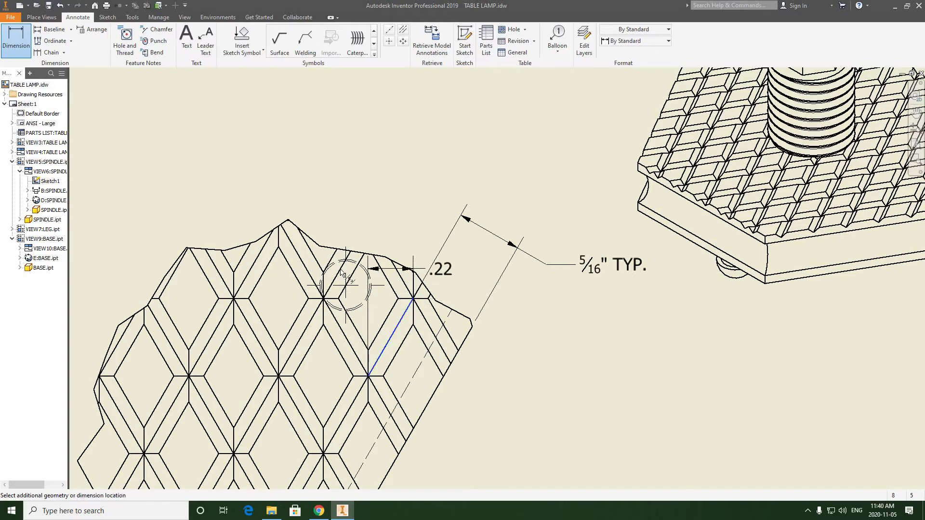
left_click(340, 268)
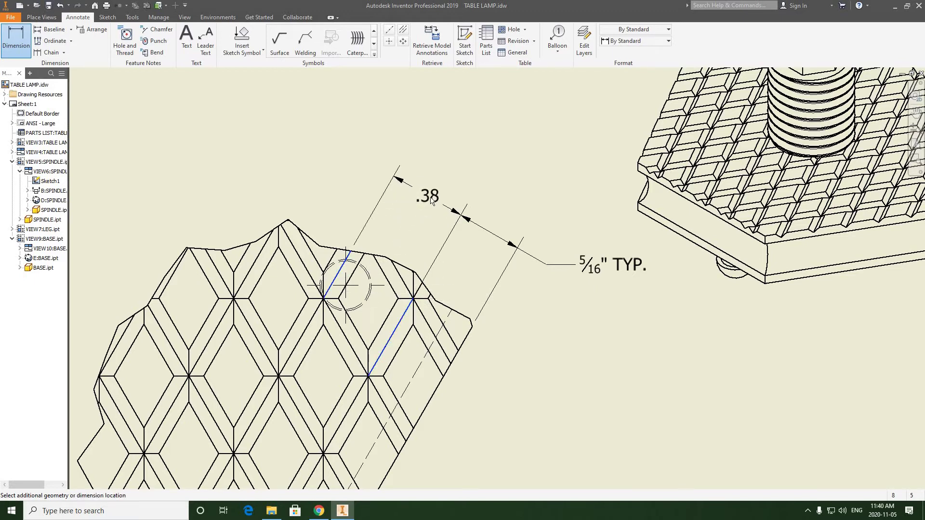
left_click(431, 200)
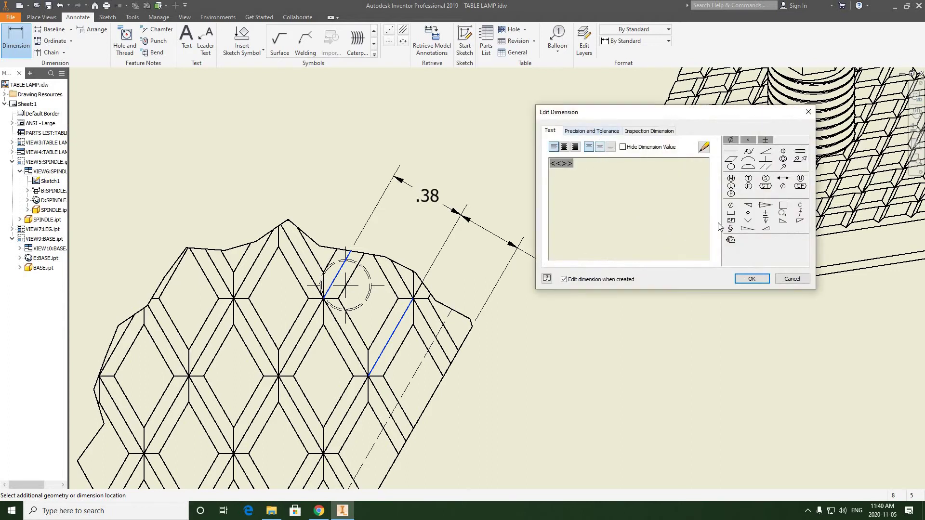
left_click(751, 279)
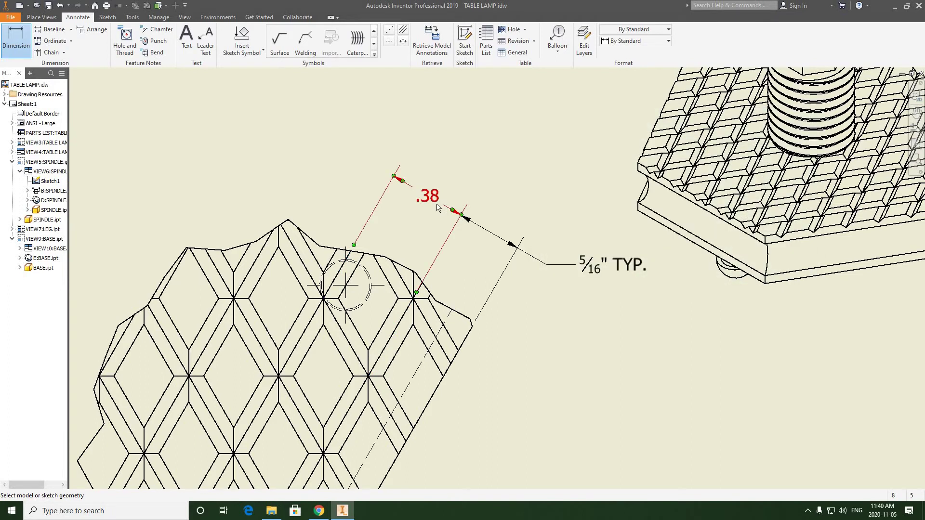
left_click(679, 102)
left_click(811, 107)
left_click(669, 94)
left_click(811, 111)
right_click(558, 136)
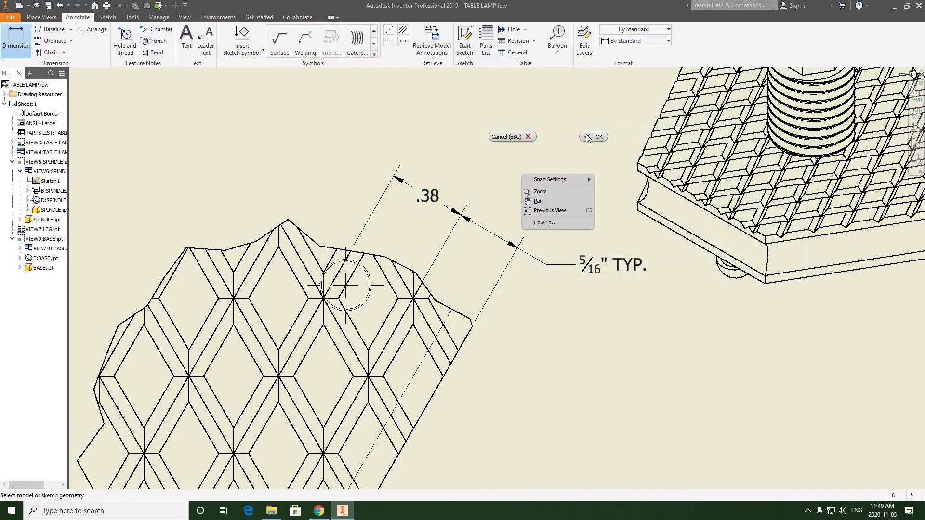
left_click(588, 138)
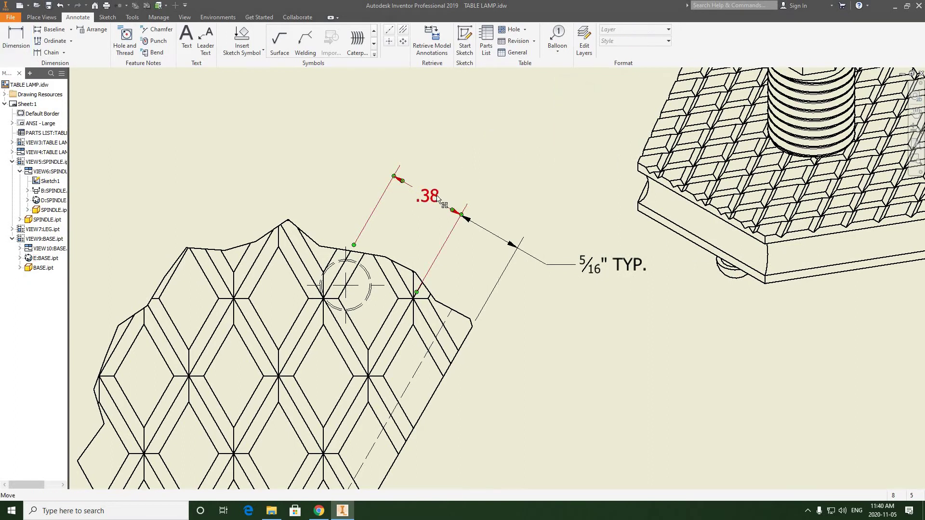
Step: Set the new groove spacing dimension's style to Default - Fraction (ANSI)
left_click(667, 41)
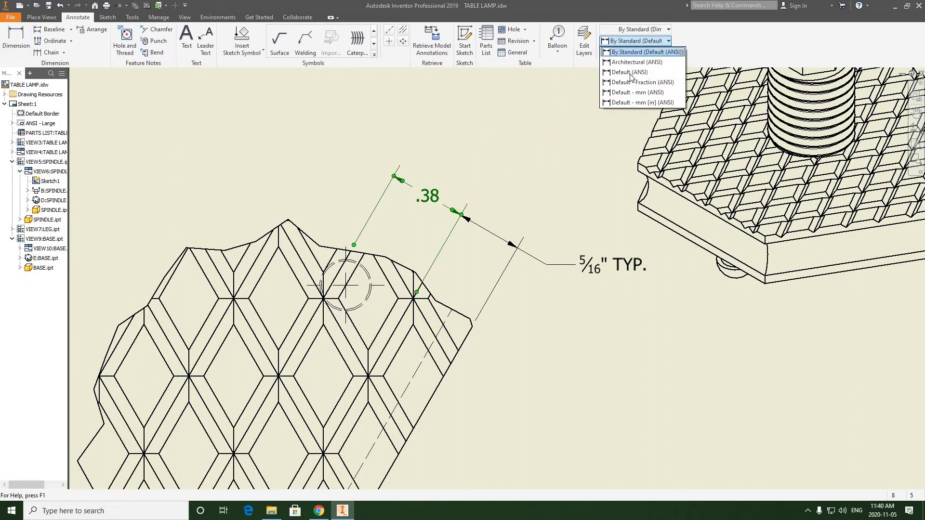
left_click(629, 82)
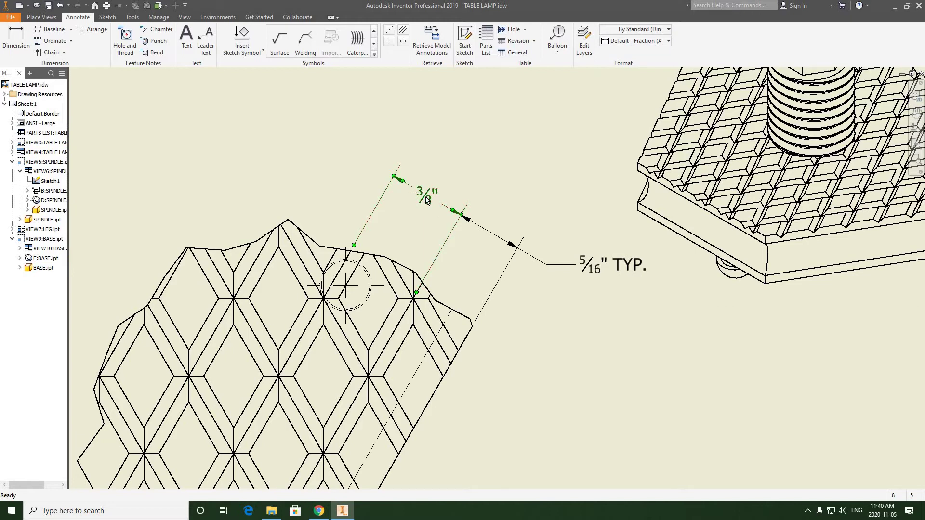
left_click(456, 174)
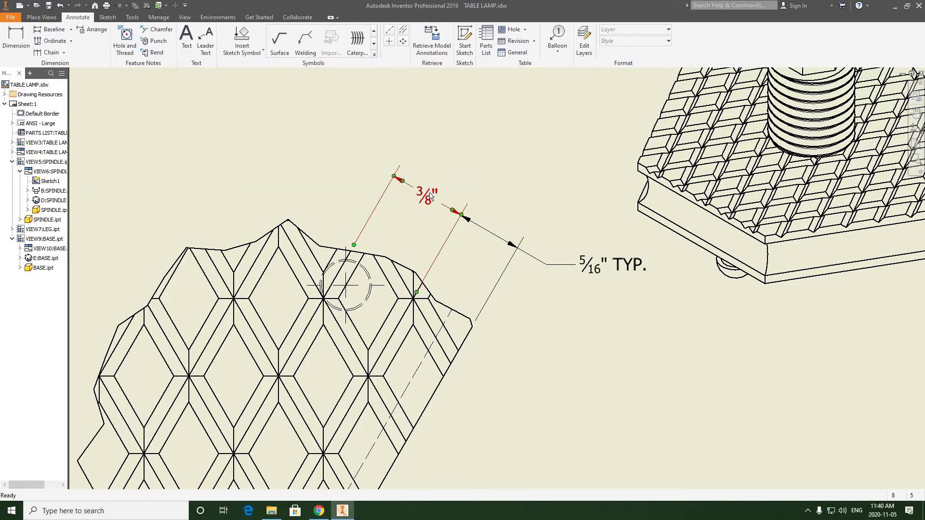
Step: Append "TYP." after the value of the 3/8" groove spacing dimension in Detail E
left_click(435, 201)
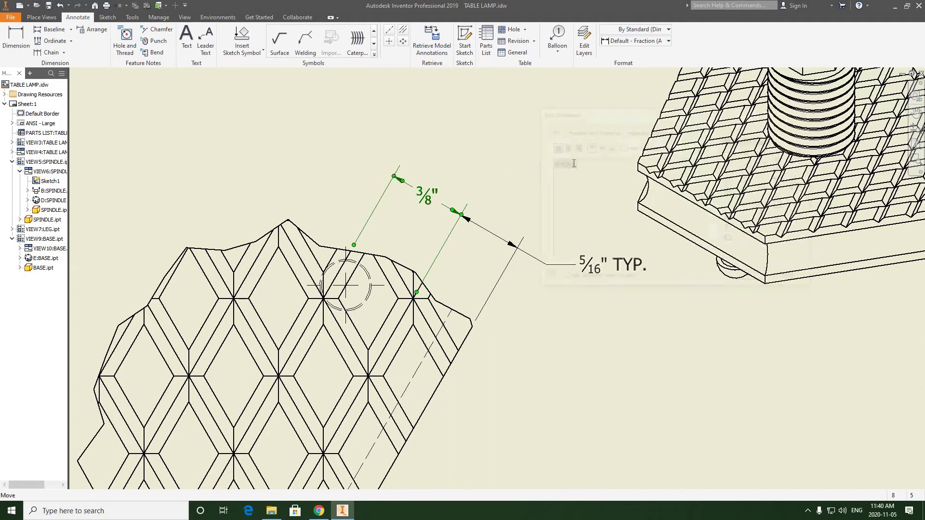
type("TYP.")
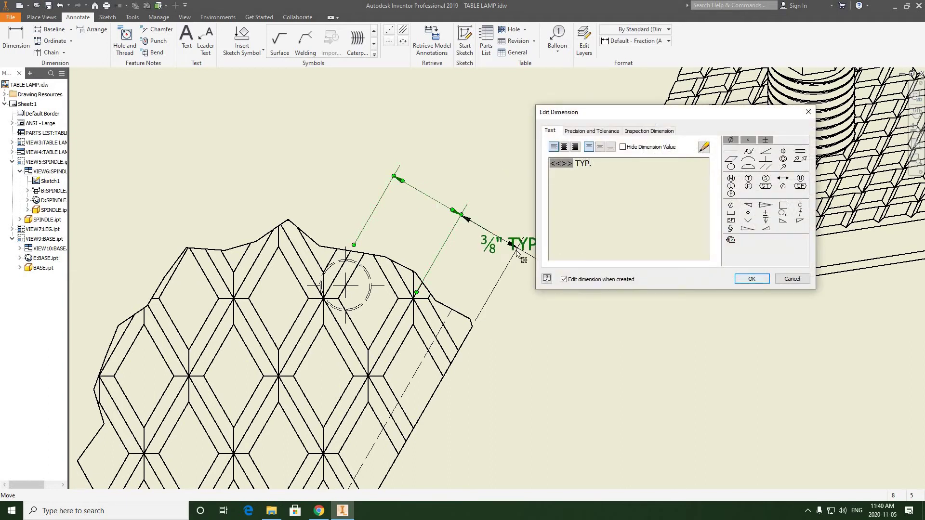
left_click(749, 280)
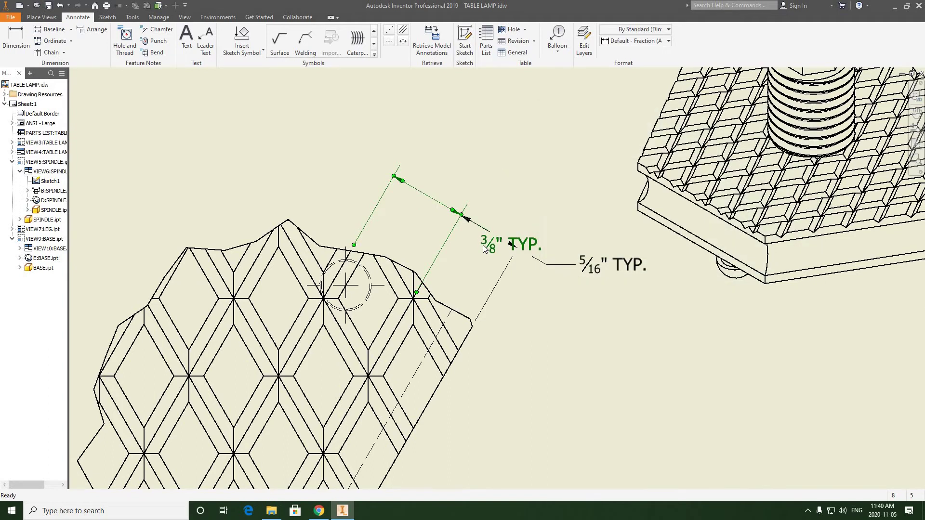
Step: Move the 3/8" TYP. text beyond the upper-left end of its dimension line, clear of the 5/16" TYP. dimension
left_click_drag(407, 246, 515, 167)
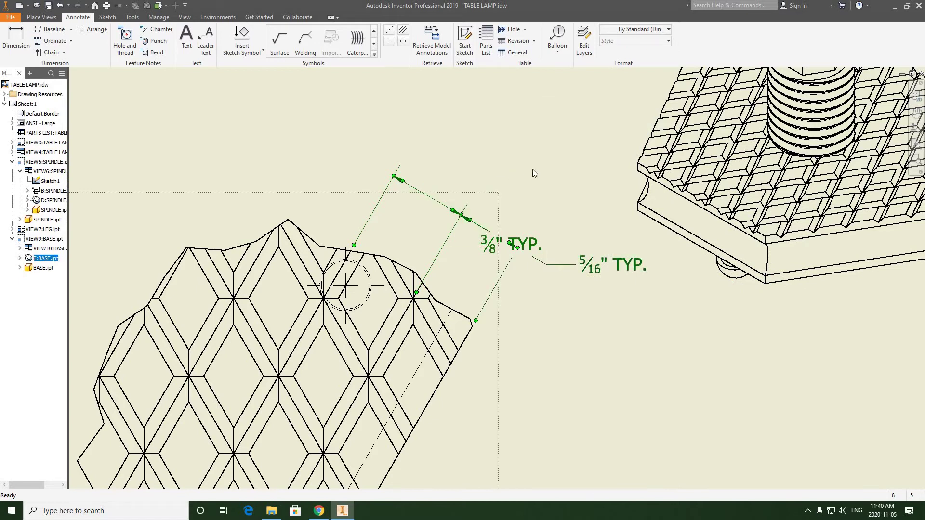
right_click(514, 168)
left_click(494, 235)
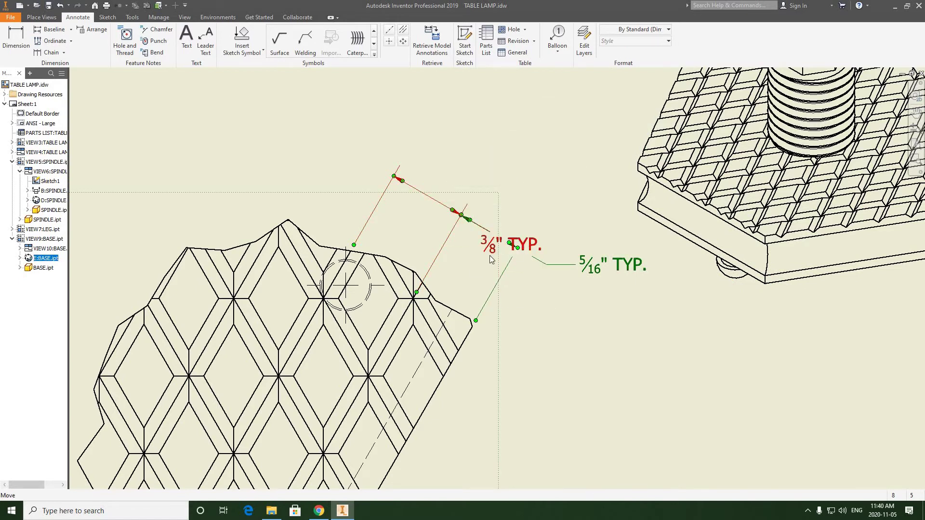
left_click_drag(487, 250, 441, 207)
mouse_move(494, 221)
left_mouse_down()
mouse_move(463, 199)
mouse_move(464, 210)
mouse_move(412, 213)
mouse_move(401, 200)
left_mouse_up()
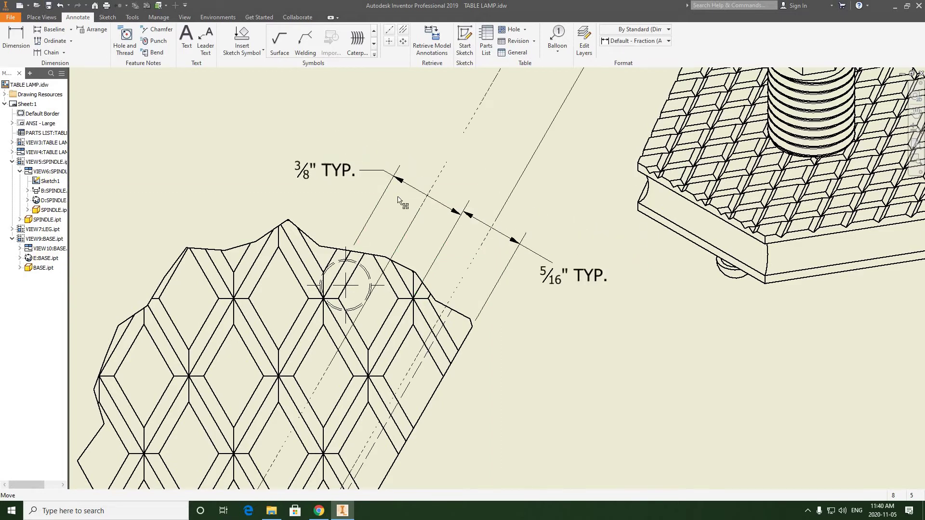
left_click(424, 158)
middle_click_drag(426, 173, 441, 171)
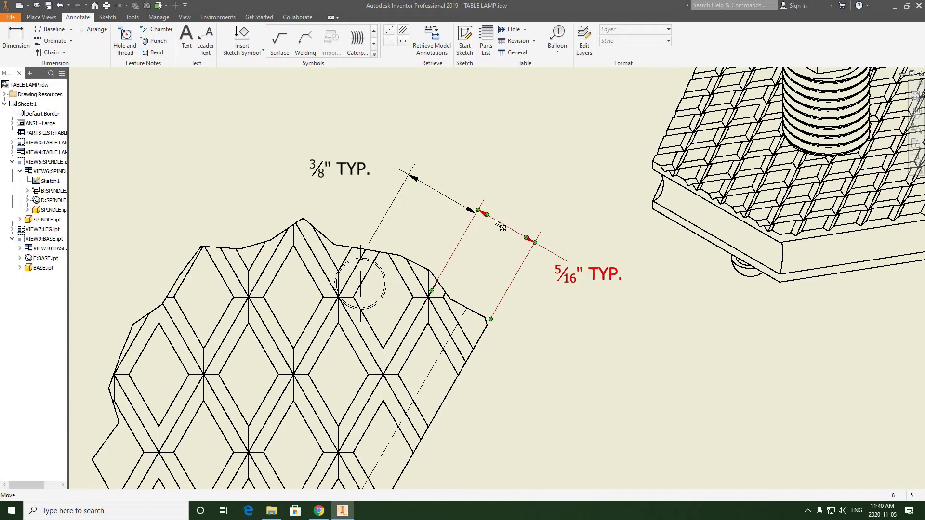
Step: Line up the 3/8" and 5/16" dimension lines end to end above Detail E
left_click_drag(448, 198, 449, 195)
scroll(449, 195, "down", 5)
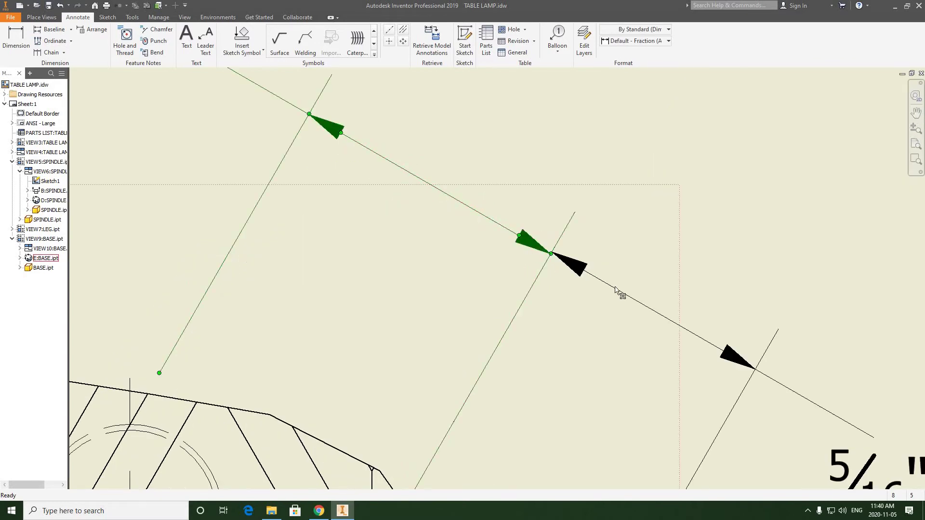
left_click_drag(616, 288, 617, 295)
scroll(466, 169, "down", 3)
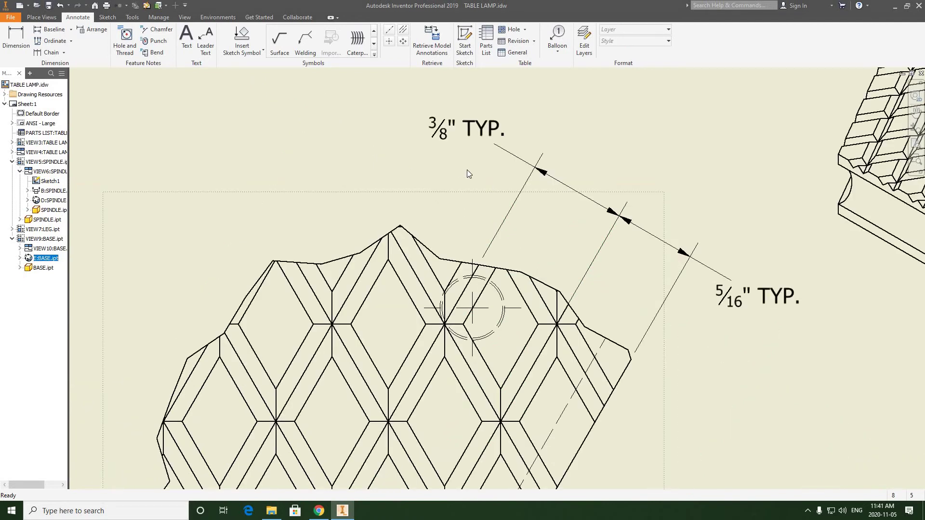
Step: Reposition the 3/8" TYP. and 5/16" TYP. texts outward so each sits on a horizontal leader
scroll(487, 256, "down", 2)
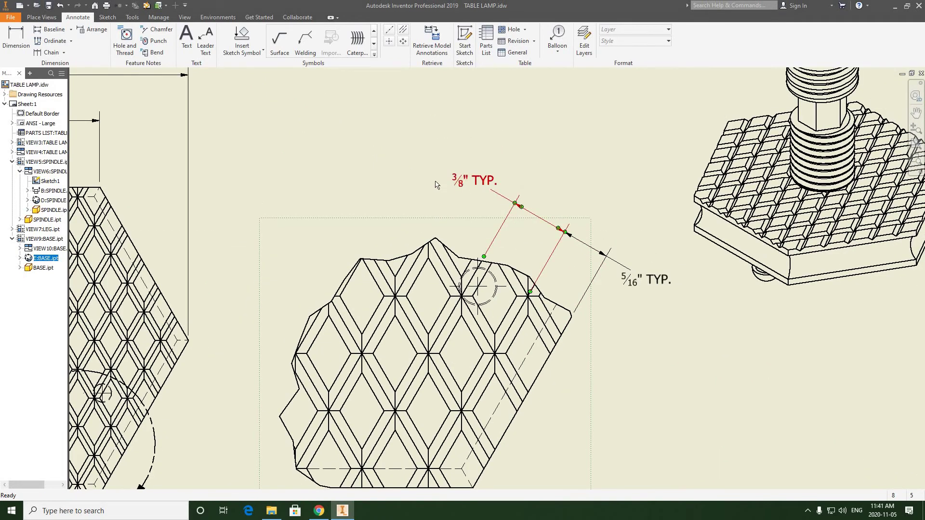
left_click_drag(466, 185, 440, 196)
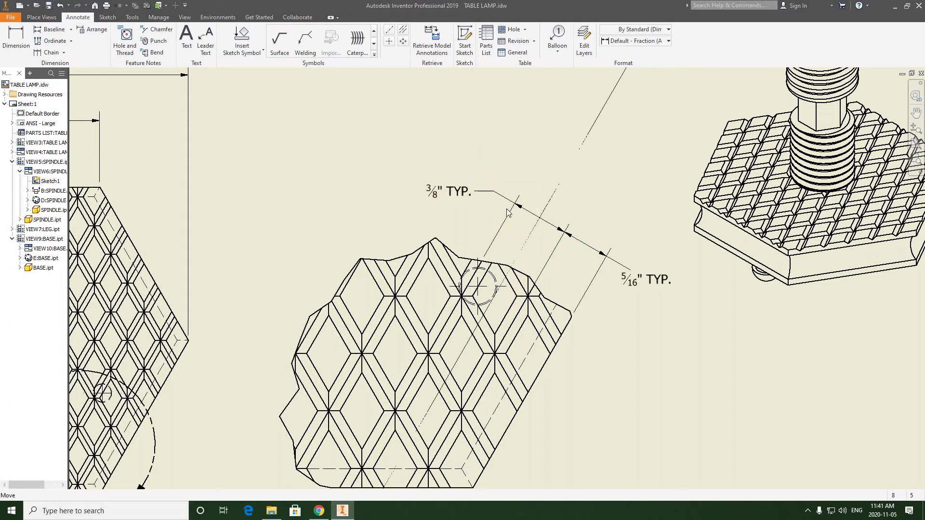
left_click_drag(673, 285, 667, 262)
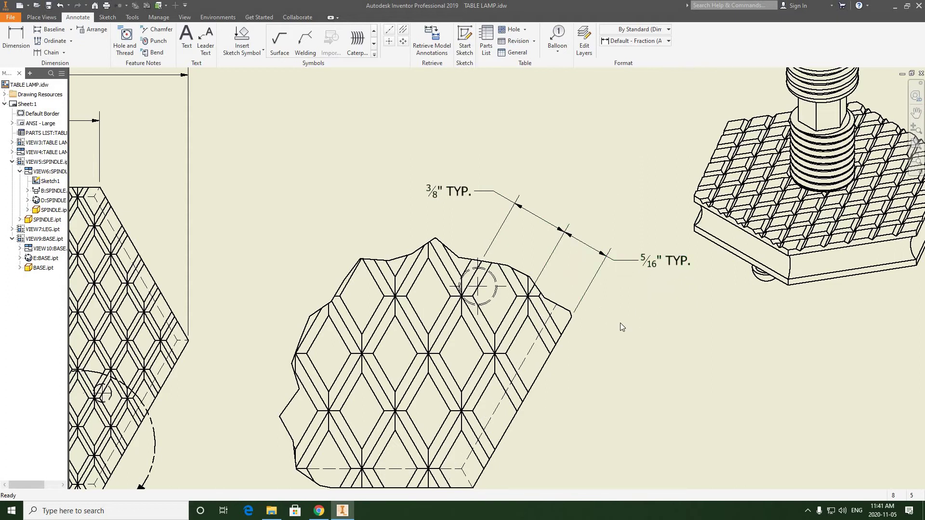
Step: Place a leader text note from a groove intersection in Detail E, ending in the clear space beyond the base's slanted edge
scroll(554, 259, "down", 5)
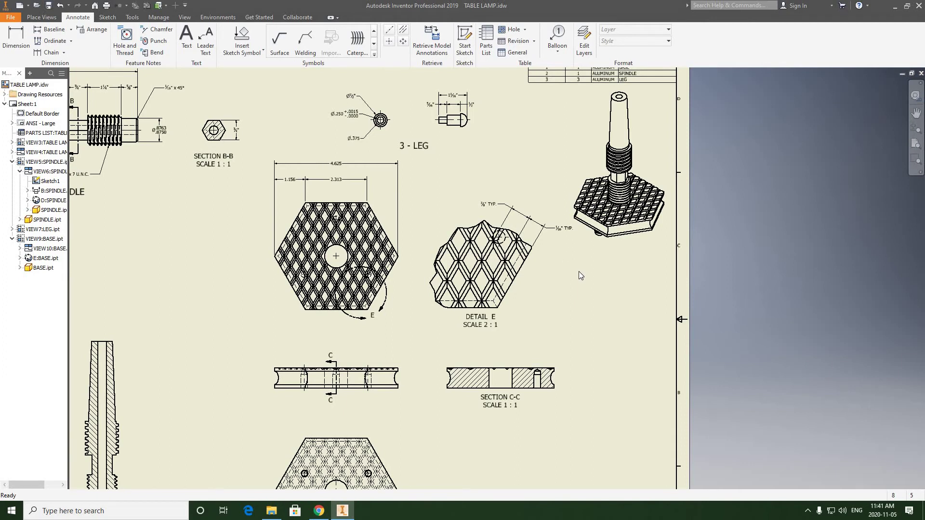
middle_click_drag(580, 271, 495, 241)
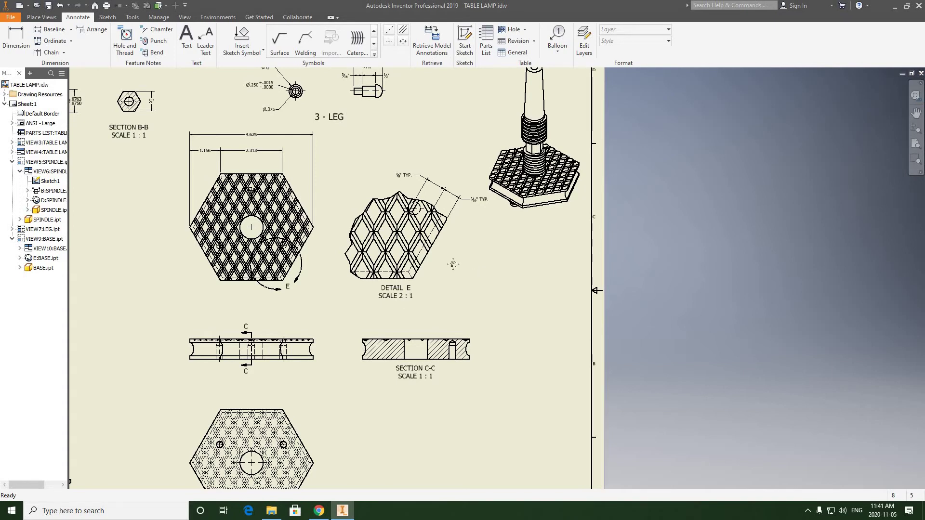
scroll(472, 273, "down", 3)
mouse_move(403, 220)
middle_mouse_down()
mouse_move(373, 264)
mouse_move(377, 245)
middle_mouse_up()
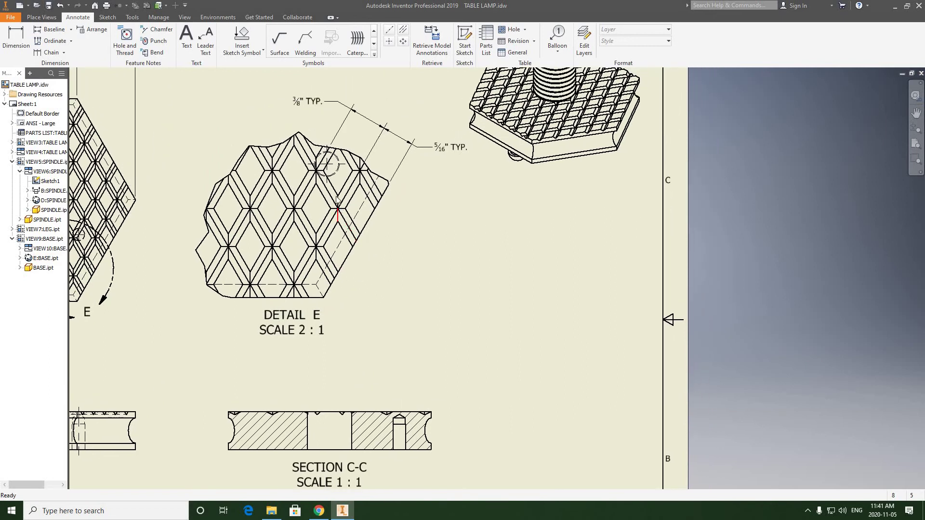
scroll(336, 205, "down", 5)
scroll(336, 198, "up", 5)
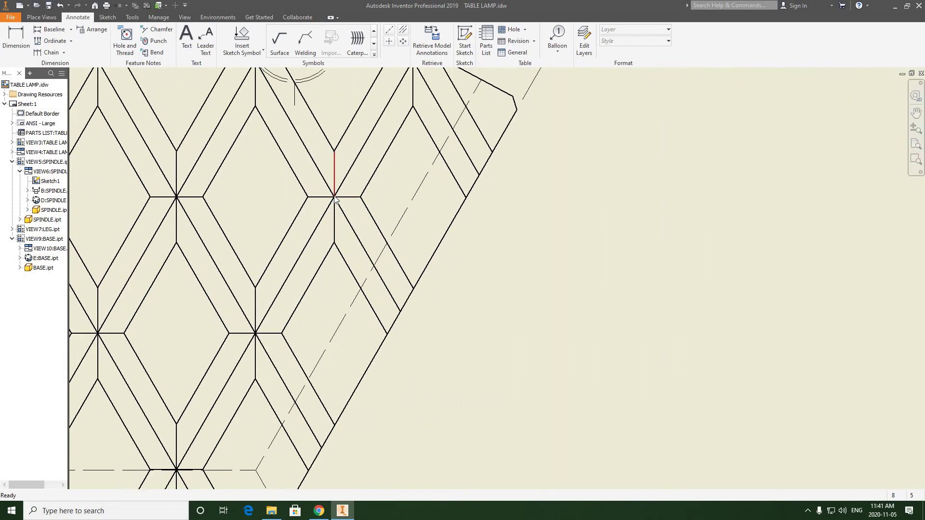
left_click(205, 41)
scroll(313, 192, "down", 3)
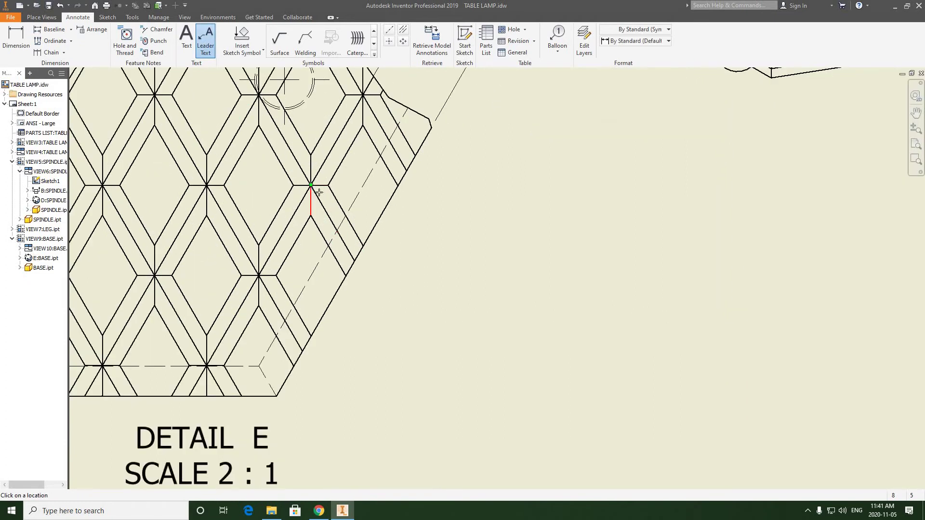
left_click(311, 186)
scroll(411, 283, "up", 3)
scroll(412, 289, "up", 2)
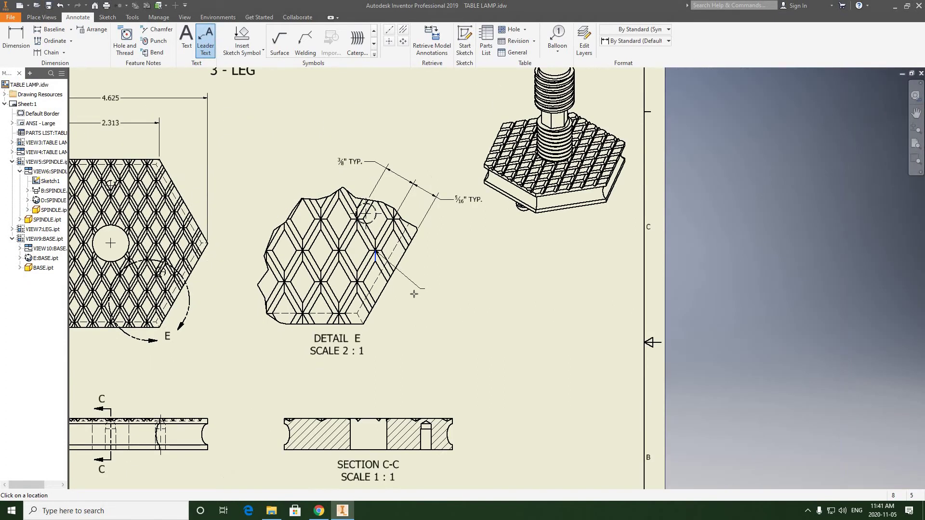
left_click(412, 293)
right_click(466, 293)
left_click(466, 294)
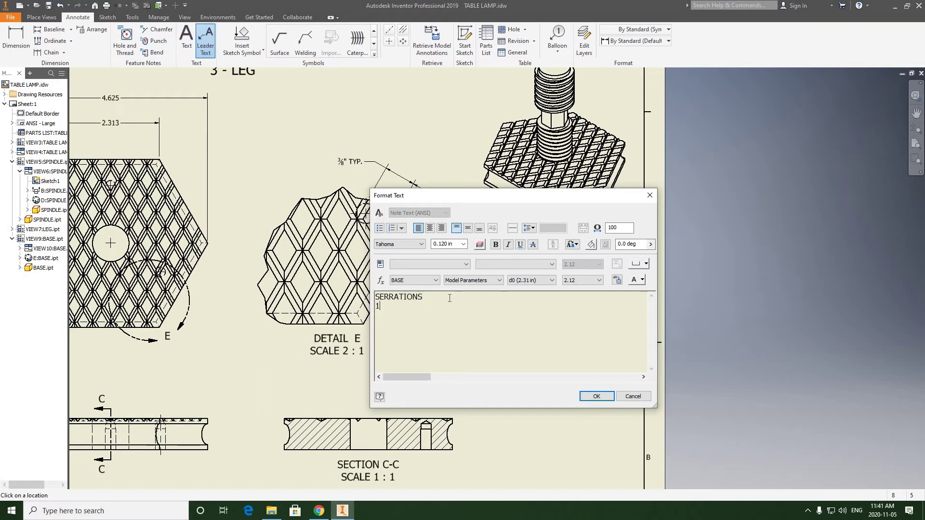
Step: Complete the leader note as SERRATIONS with 1/16" x 90° TYP. on the second line, stacking 1/16 as a diagonal fraction
type("\"")
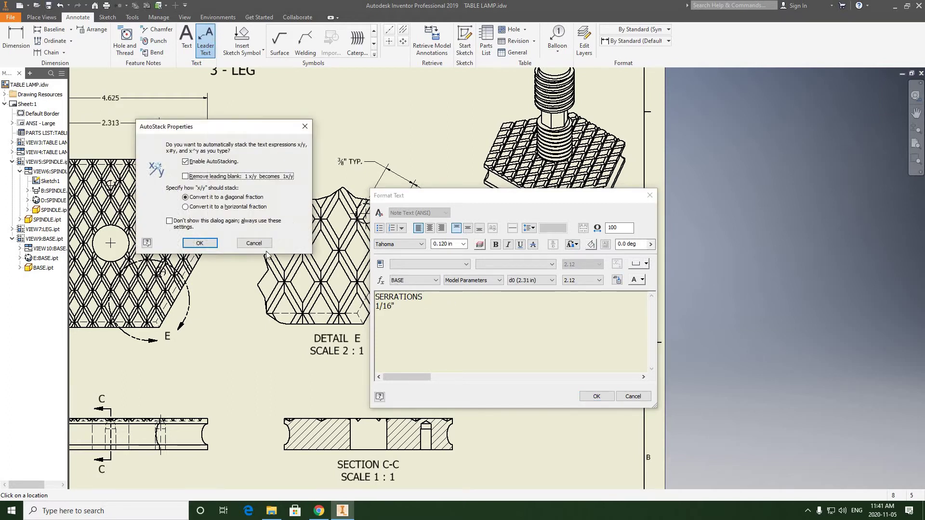
left_click(199, 243)
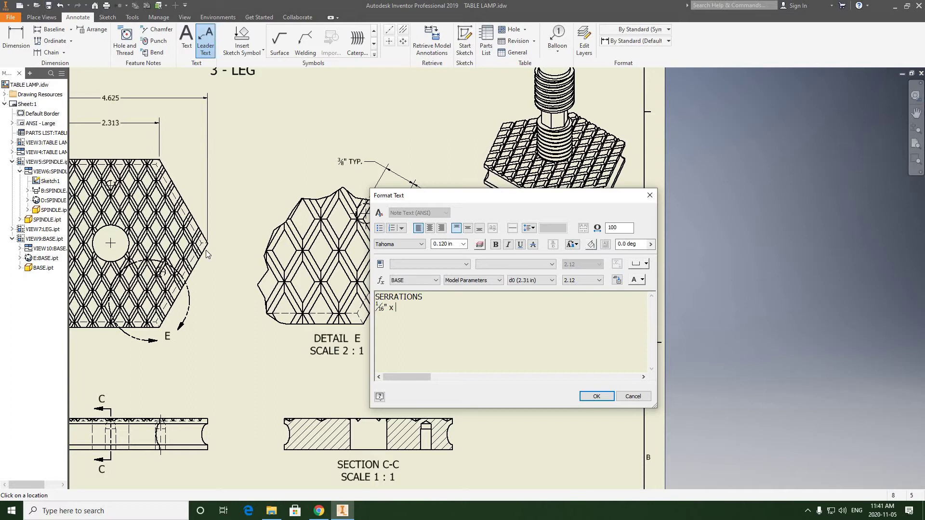
type("x 90")
left_click(645, 264)
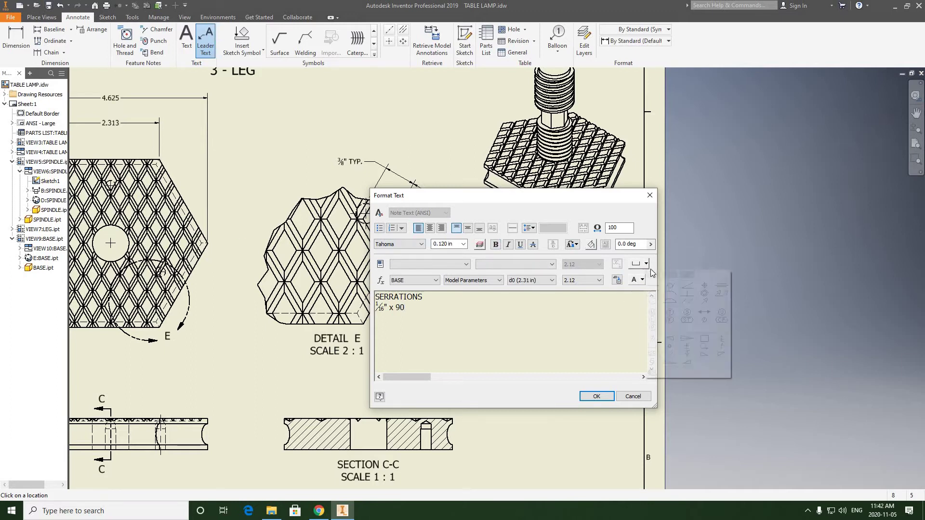
left_click(665, 275)
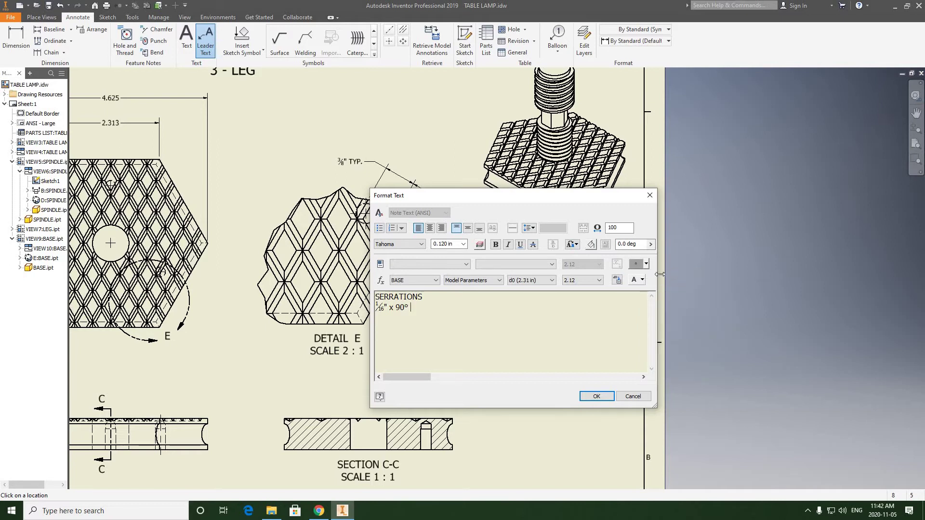
type("TYP.")
left_click(596, 396)
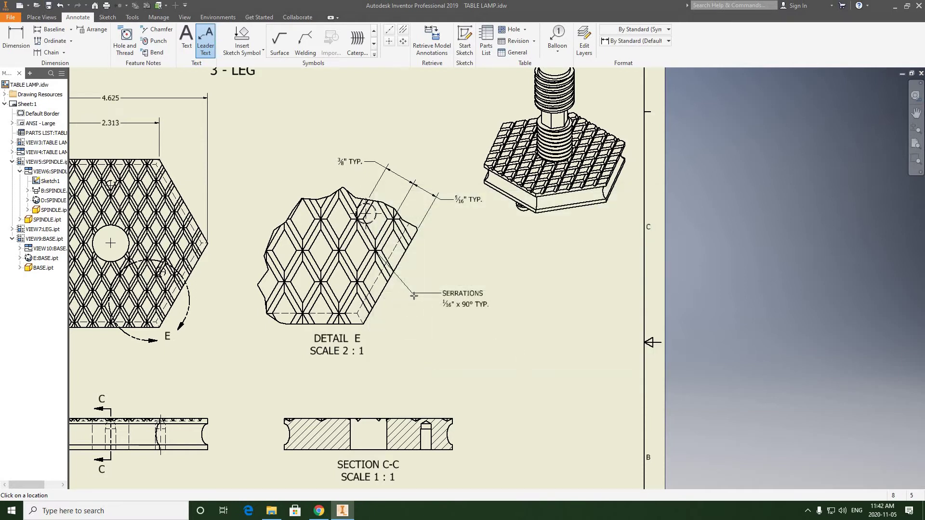
Step: End the leader text command and shift the SERRATIONS note slightly up and closer to Detail E's slanted edge
scroll(437, 238, "up", 3)
right_click(444, 236)
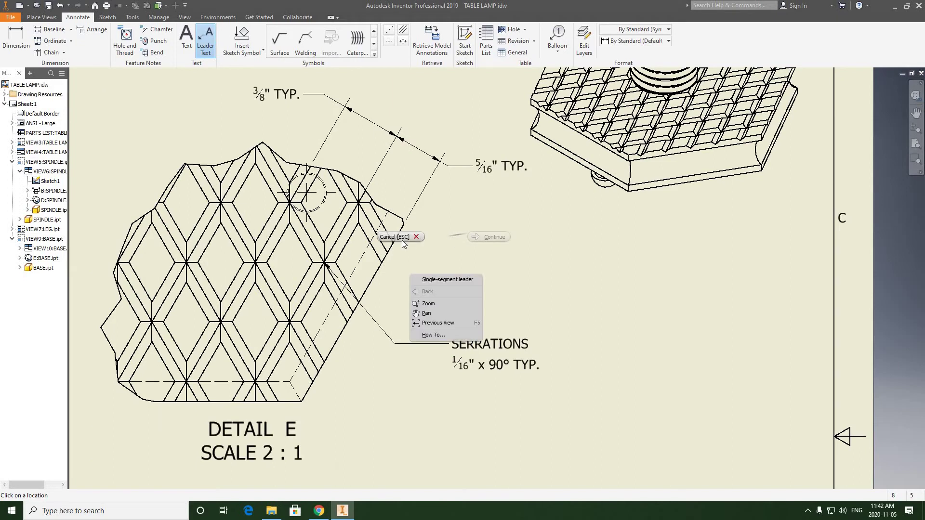
left_click(402, 239)
left_click_drag(394, 344, 431, 341)
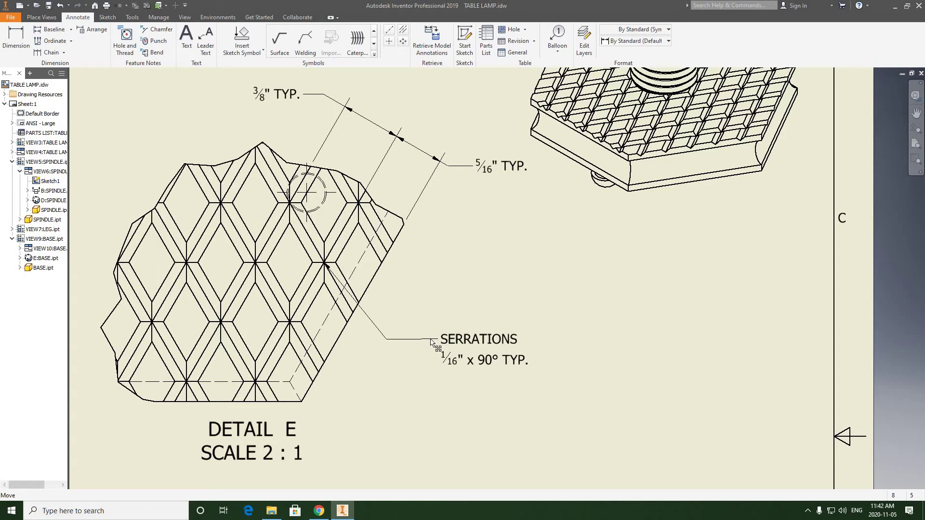
left_click_drag(431, 340, 430, 340)
left_click(437, 374)
Step: Examine the base's remaining undimensioned views: the edge view, Section C-C and the hidden-line hexagon view above the 1 - BASE label
scroll(437, 374, "up", 5)
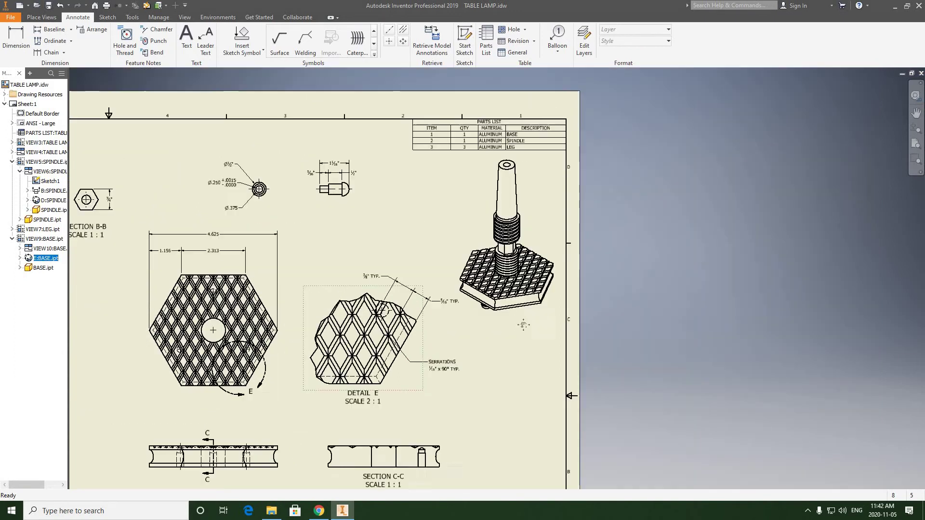
middle_click_drag(481, 385, 507, 320)
scroll(507, 320, "up", 2)
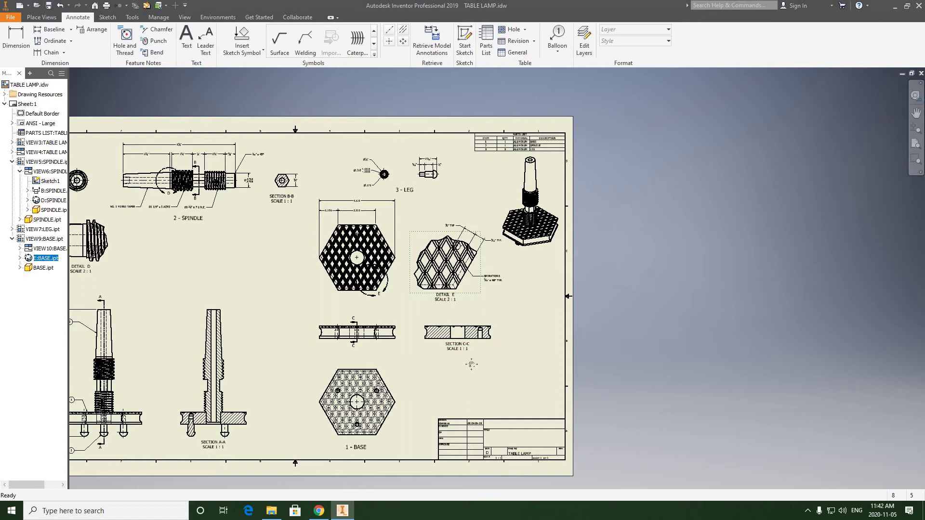
scroll(406, 353, "down", 5)
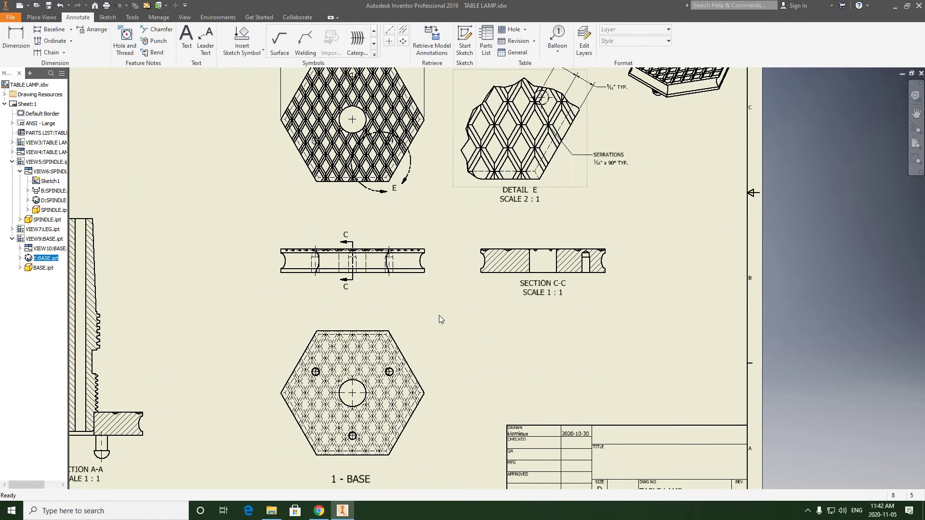
middle_click_drag(431, 319, 439, 316)
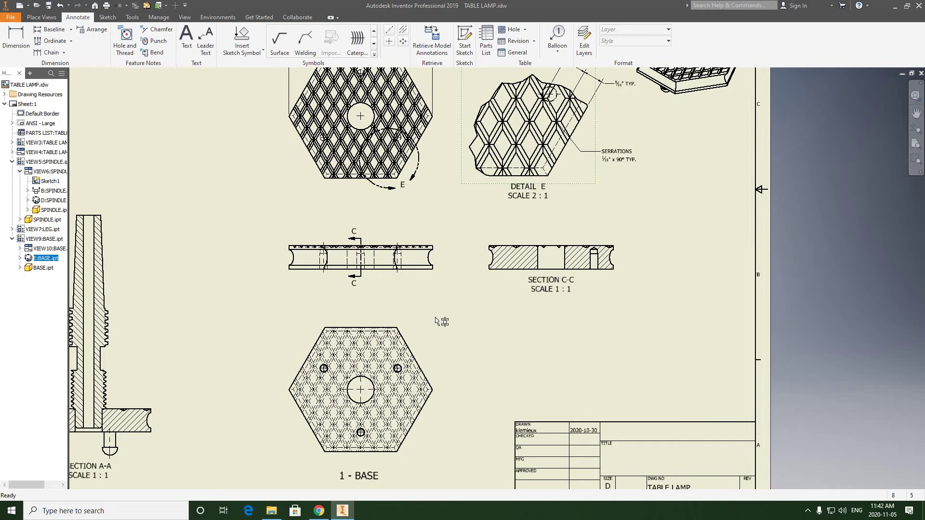
mouse_move(420, 317)
middle_mouse_down()
mouse_move(514, 298)
mouse_move(510, 290)
mouse_move(405, 313)
mouse_move(428, 256)
middle_mouse_up()
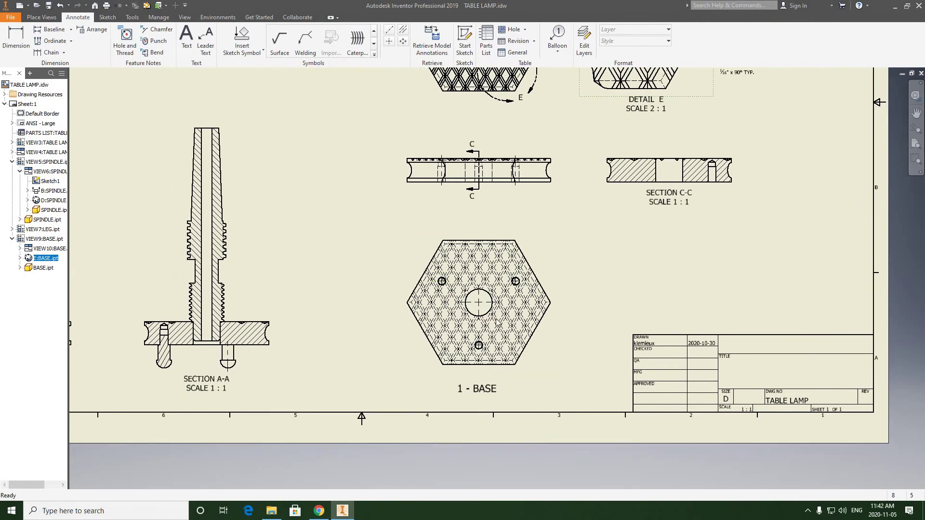
mouse_move(456, 339)
middle_mouse_down()
mouse_move(410, 430)
mouse_move(394, 235)
middle_mouse_up()
scroll(394, 234, "down", 3)
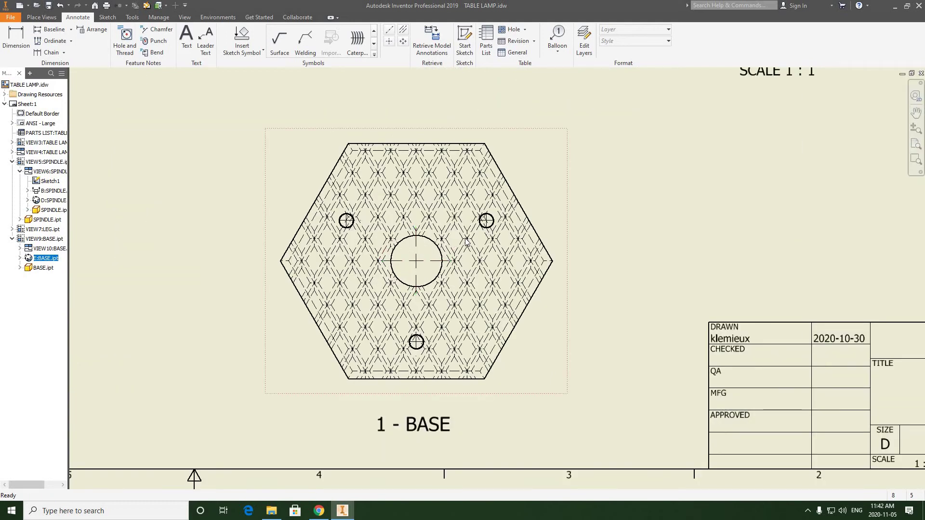
mouse_move(436, 253)
middle_mouse_down()
mouse_move(339, 220)
mouse_move(375, 286)
middle_mouse_up()
scroll(374, 286, "up", 3)
mouse_move(402, 79)
middle_mouse_down()
mouse_move(412, 187)
mouse_move(398, 282)
mouse_move(396, 152)
middle_mouse_up()
middle_click_drag(417, 353, 403, 265)
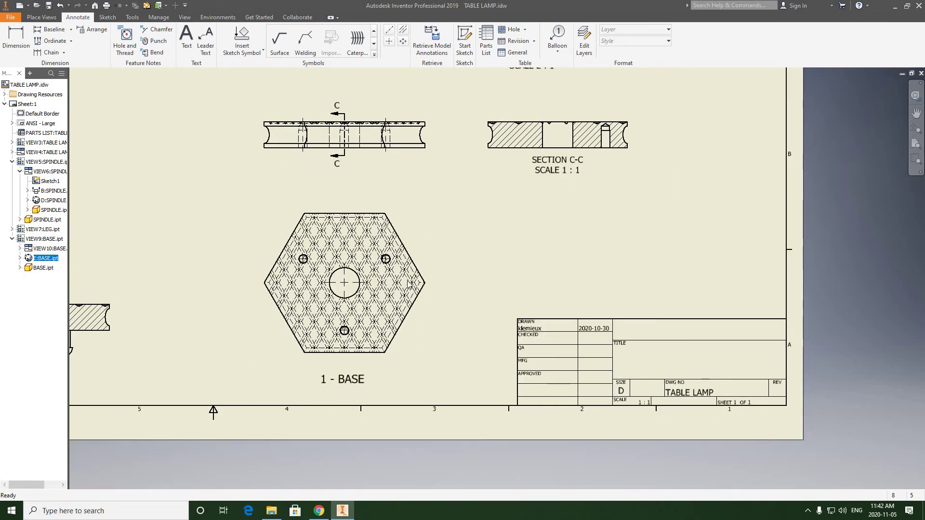
middle_click_drag(307, 207, 336, 204)
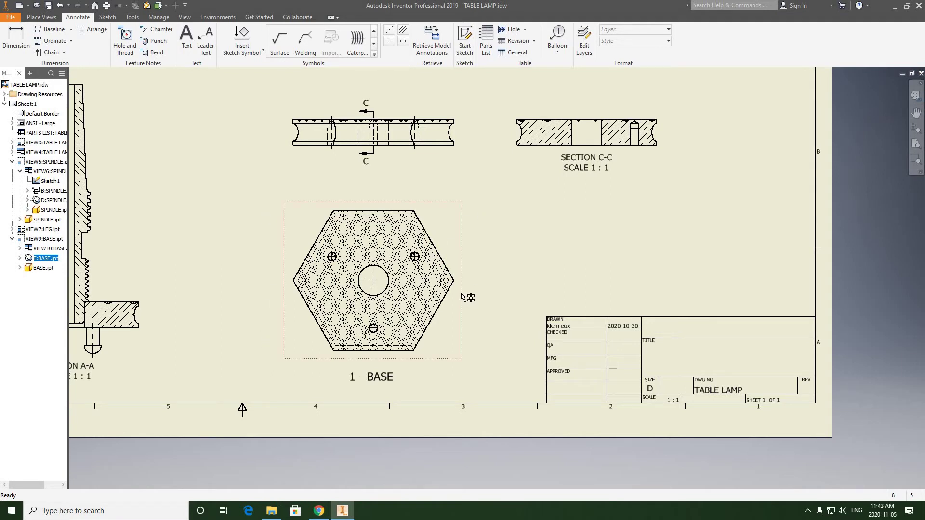
Step: Dimension the vertical distance from the lower hexagon view's top edge to its right corner, with three-decimal precision (3.123)
left_click(11, 38)
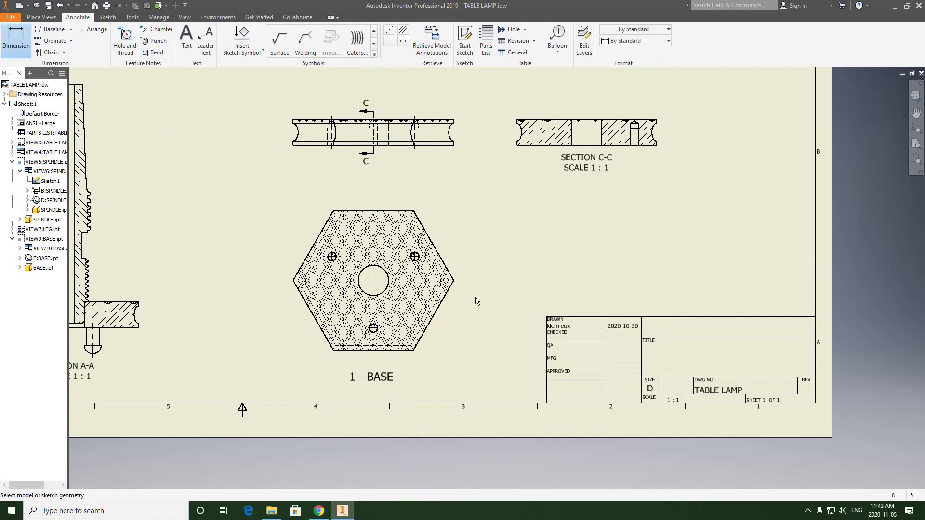
scroll(420, 216, "up", 3)
left_click(405, 210)
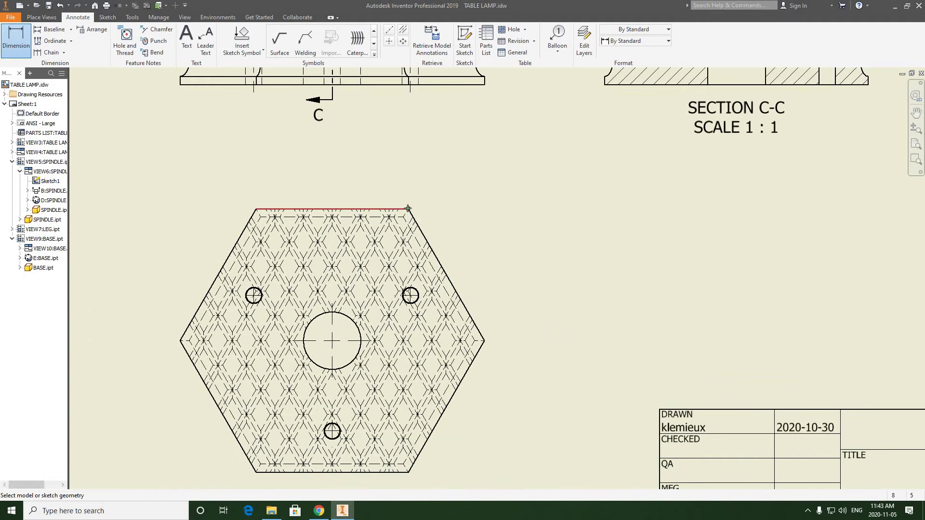
left_click(483, 339)
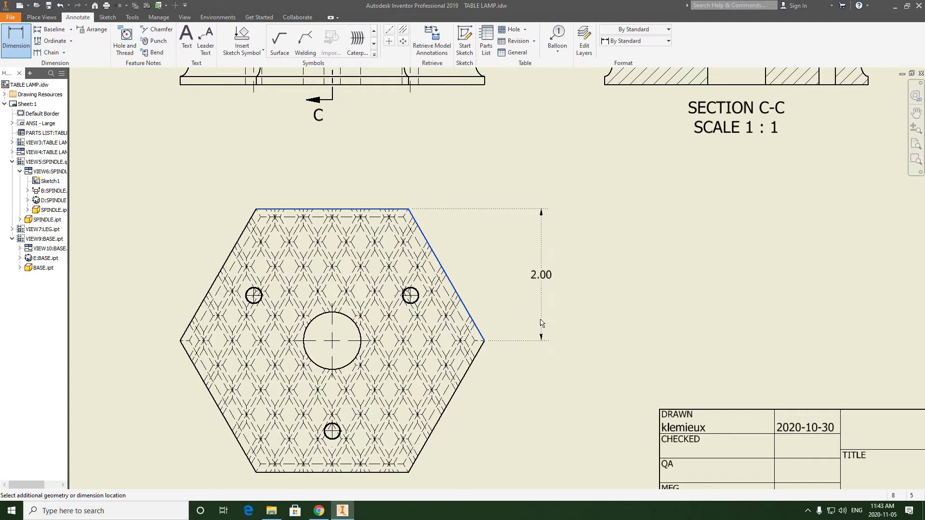
left_click(541, 323)
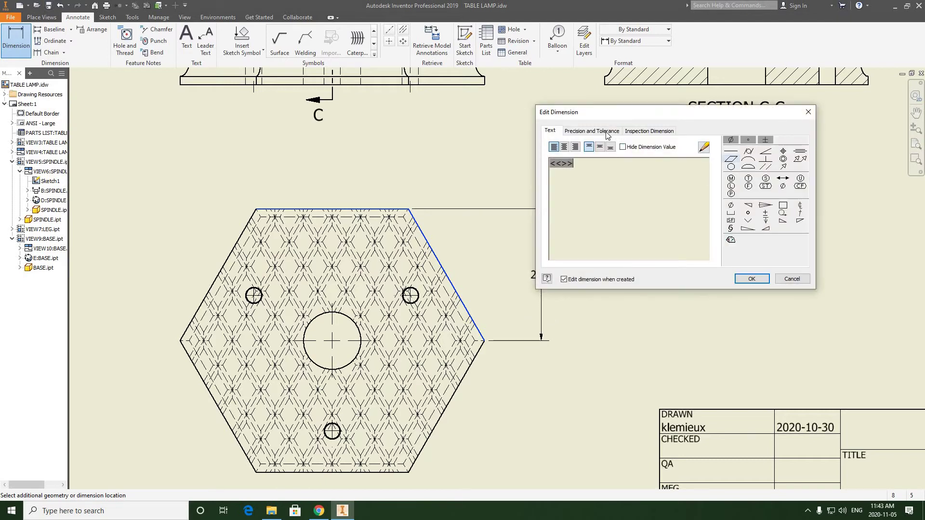
left_click(732, 180)
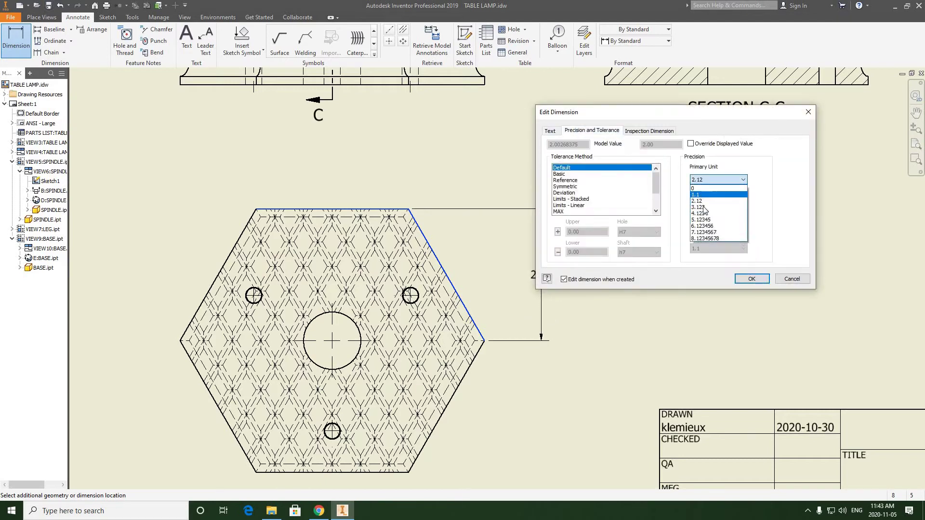
left_click(717, 207)
left_click(752, 279)
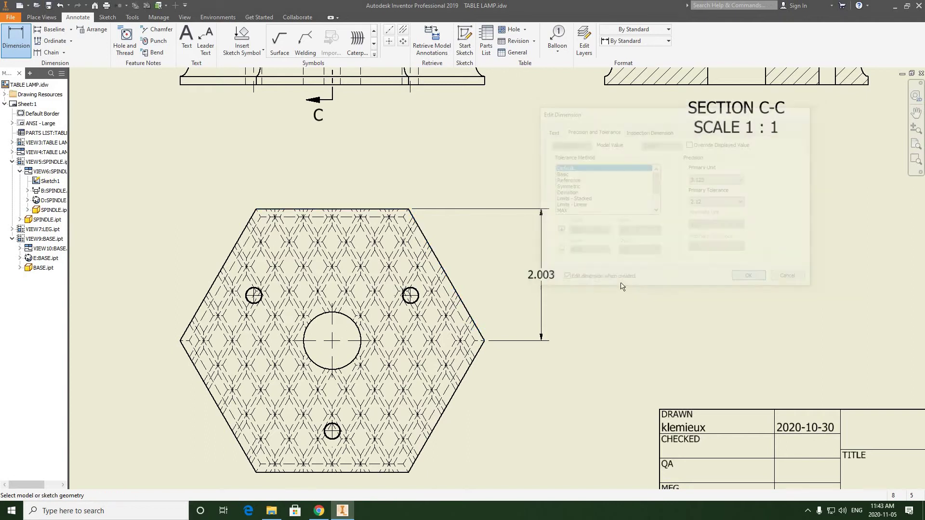
Step: Dimension the lower hexagon view's full height between its top and bottom edges, outside the half-height dimension, with 3.123 precision
middle_click_drag(613, 283, 567, 253)
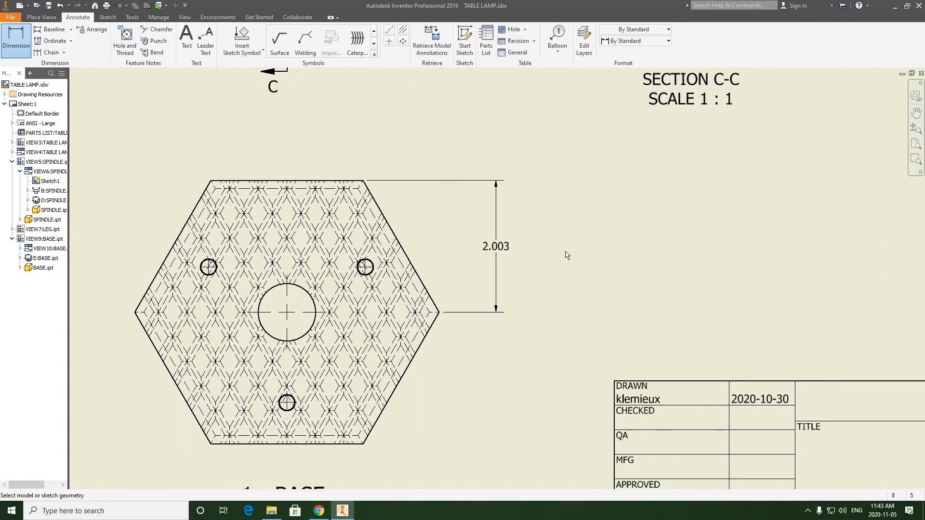
left_click(355, 181)
left_click(344, 443)
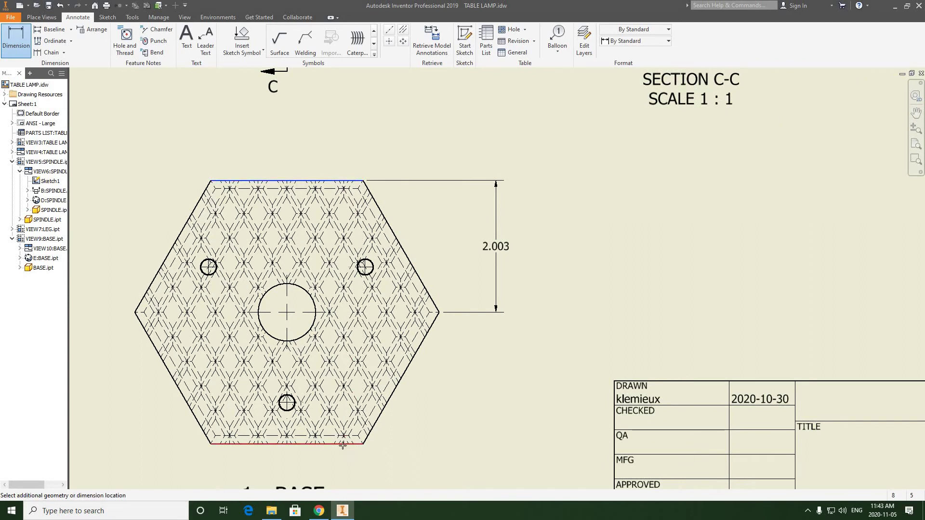
left_click(543, 362)
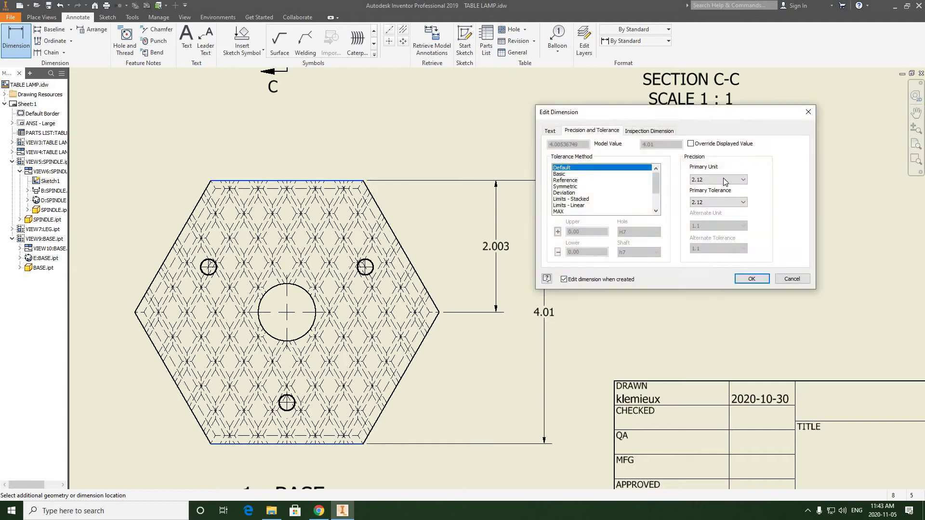
left_click(733, 180)
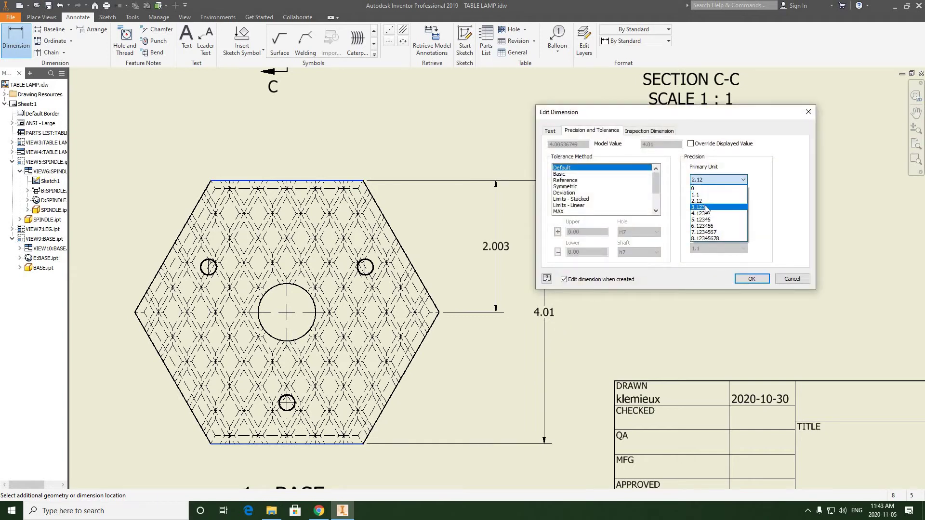
left_click(706, 207)
left_click(751, 279)
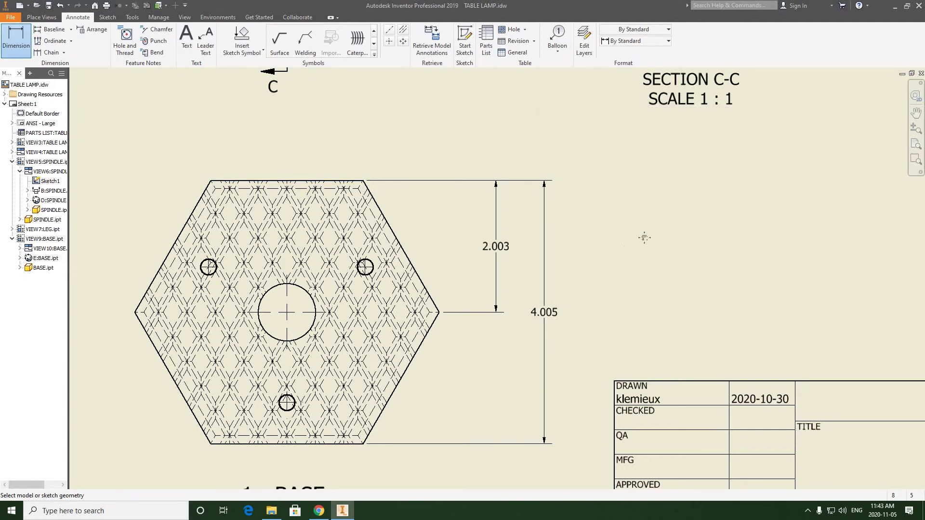
Step: Add a diameter dimension to the base's centre hole, placed beyond the hexagon's upper-left edge, with the Limits - Stacked tolerance method
middle_click_drag(644, 237, 657, 212)
mouse_move(479, 226)
middle_mouse_down()
mouse_move(604, 216)
mouse_move(612, 229)
middle_mouse_up()
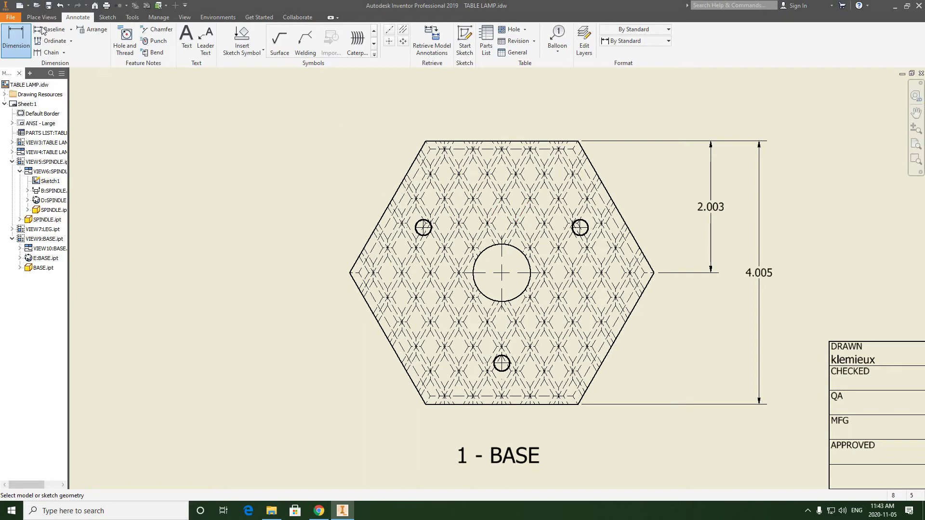
left_click(477, 267)
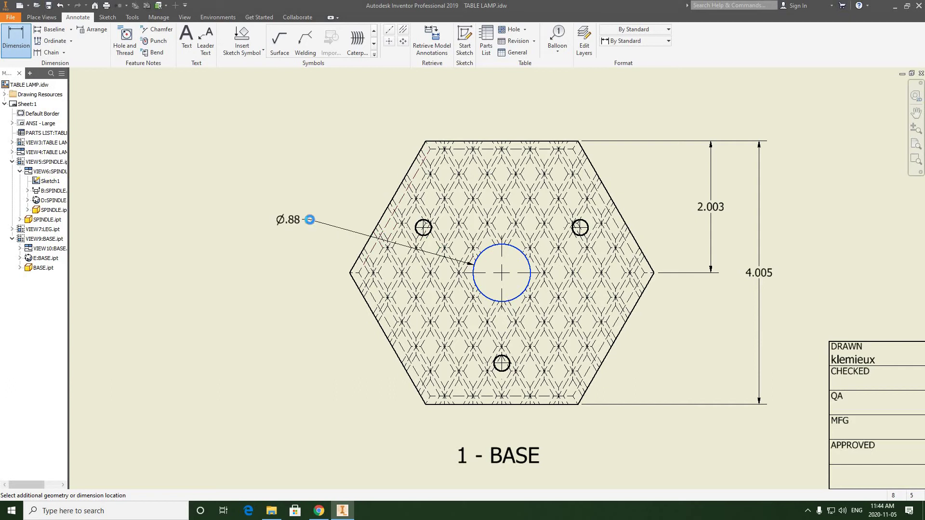
left_click(310, 223)
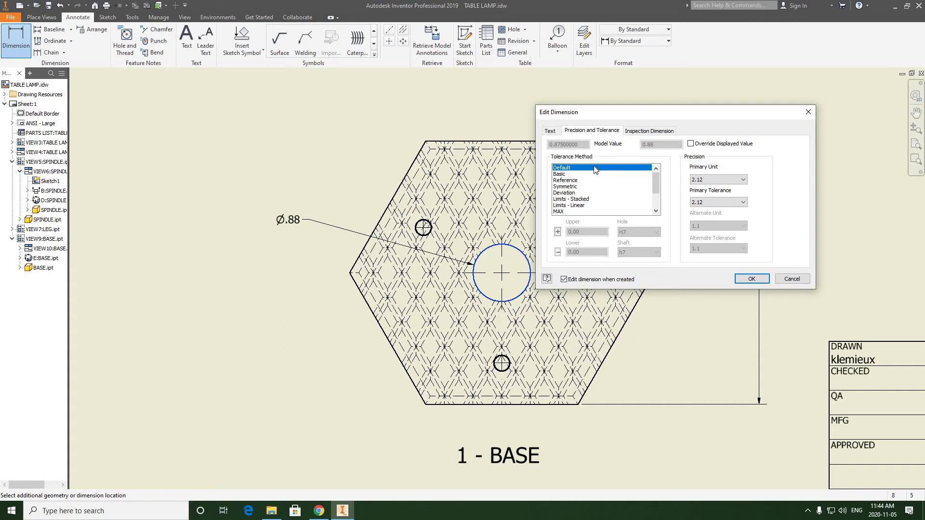
left_click(567, 174)
key("Down")
key("Down")
key("Down")
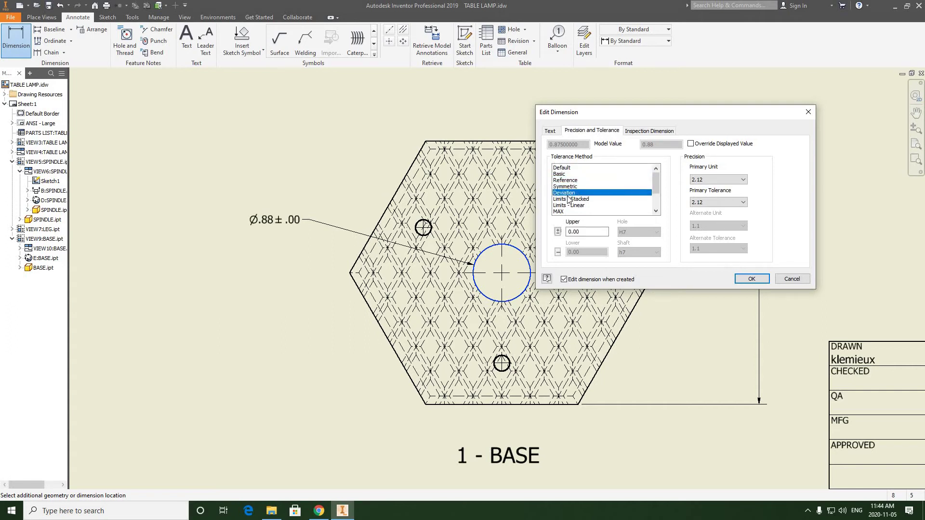
key("Down")
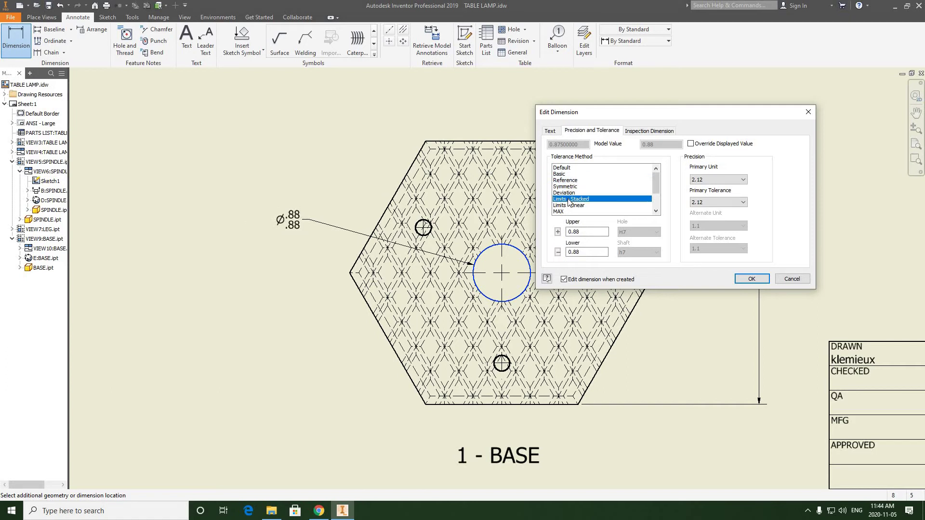
Step: Set the centre hole dimension's primary unit and tolerance precision to 4.1234 and its lower limit to 0.8745
left_click(719, 181)
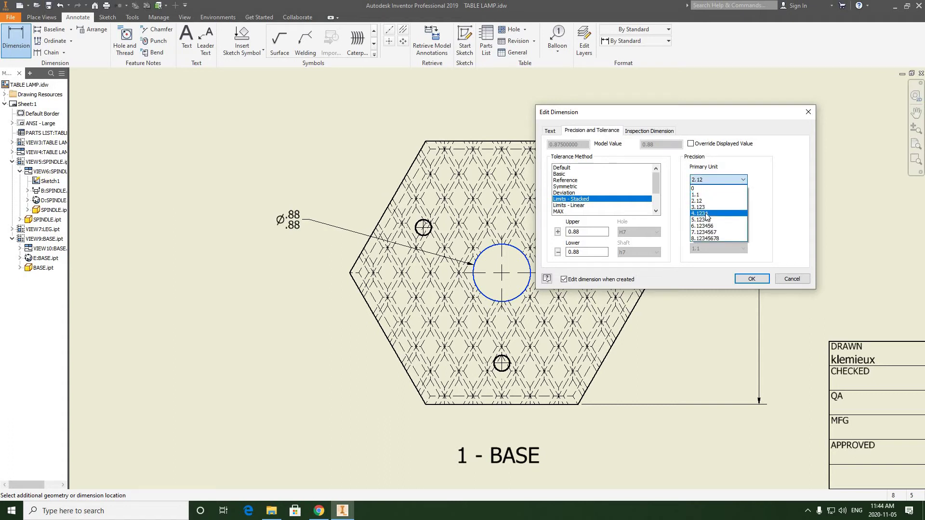
left_click(706, 214)
left_click(714, 202)
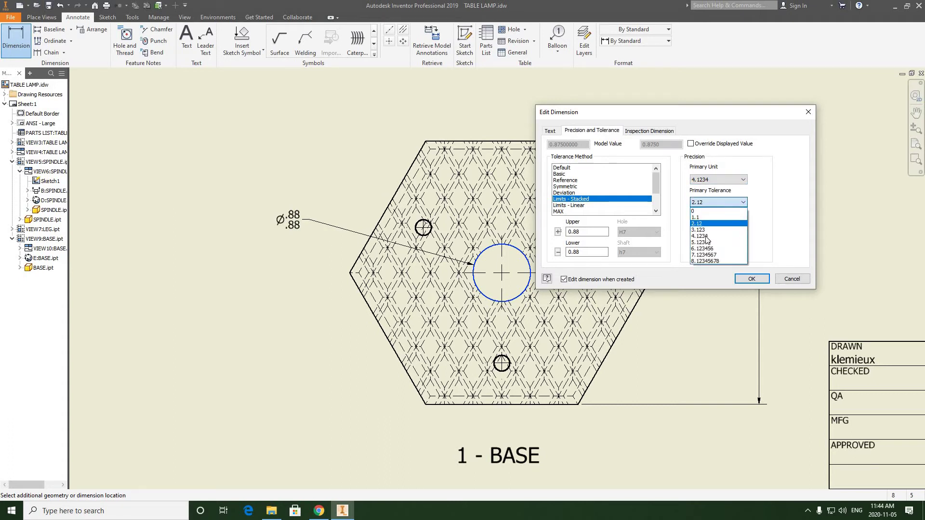
left_click(706, 236)
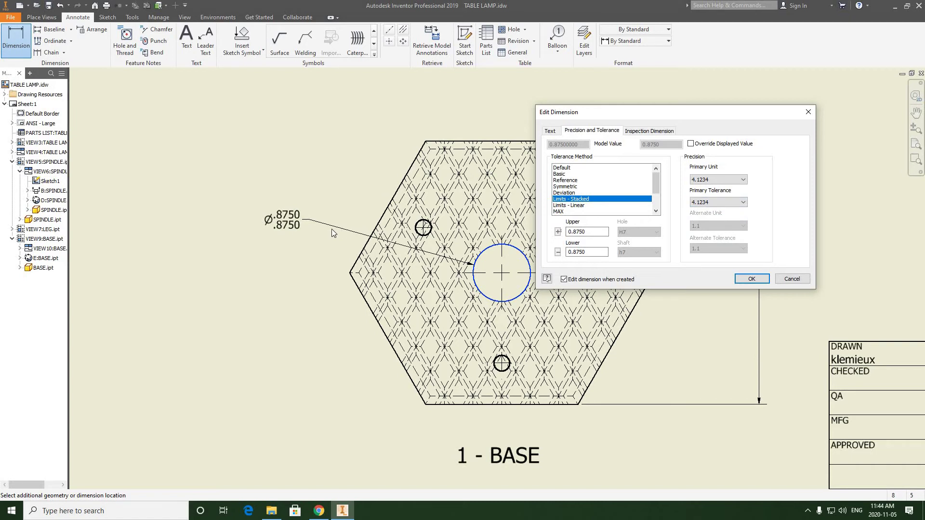
left_click(588, 252)
left_click(750, 279)
Step: Check the base's hole notes and bolt circle in the table lamp shop drawing in Chrome, returning to Inventor's lower hexagon view
left_click(318, 510)
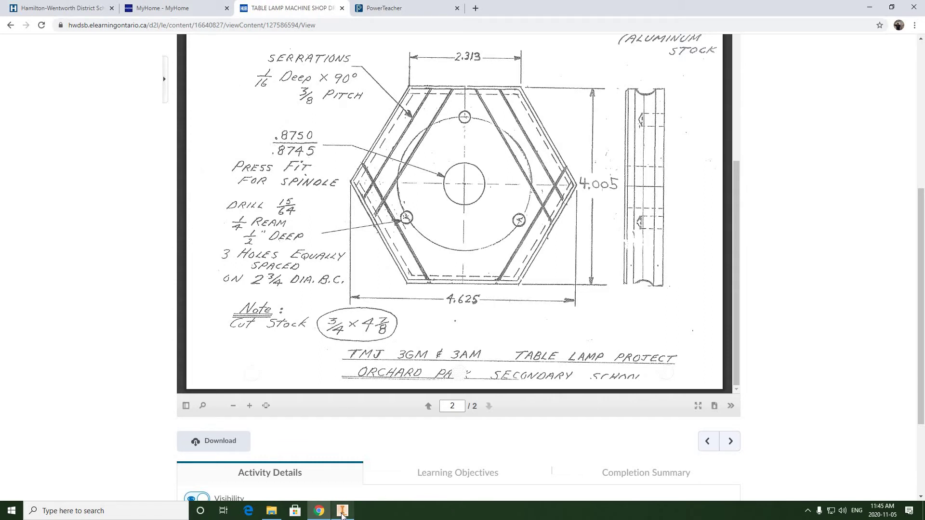
left_click(342, 511)
scroll(616, 224, "down", 4)
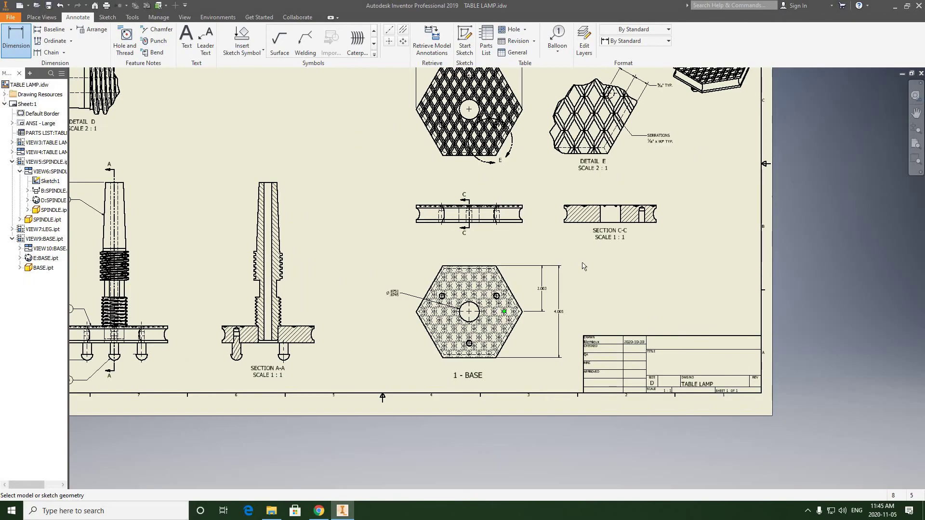
mouse_move(665, 172)
middle_mouse_down()
mouse_move(626, 174)
mouse_move(609, 191)
mouse_move(677, 148)
mouse_move(683, 92)
middle_mouse_up()
scroll(500, 259, "up", 7)
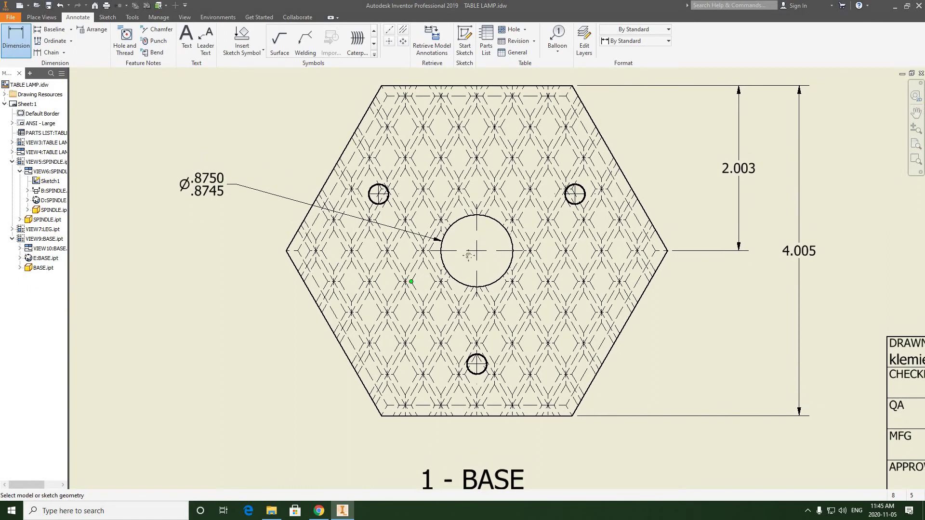
middle_click_drag(468, 257, 519, 233)
middle_click_drag(430, 258, 400, 277)
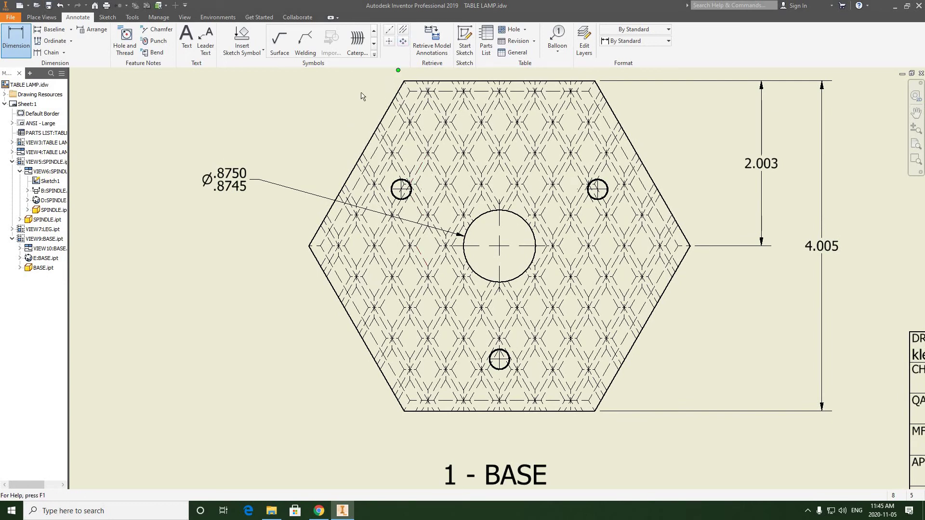
Step: Create a Centered Pattern centreline about the base's centre hole through the three small holes, closing the circle at the first hole
left_click(515, 217)
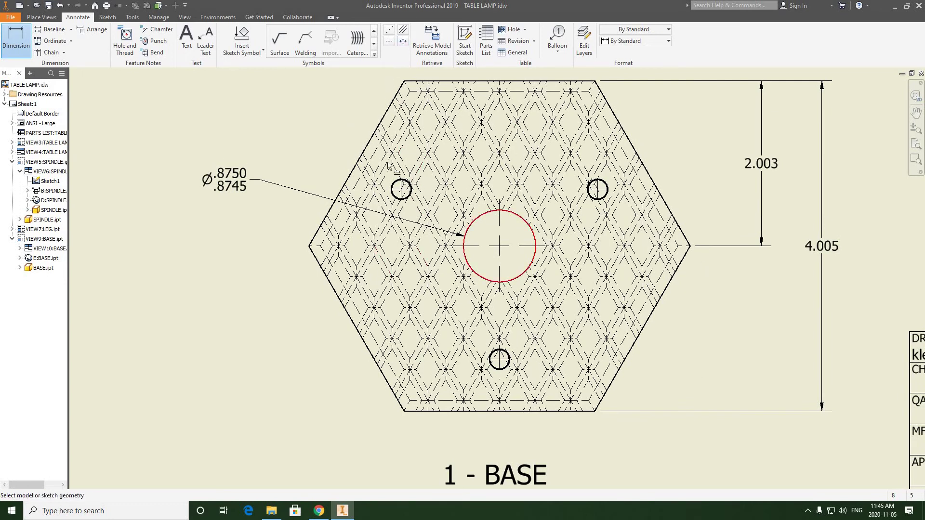
left_click(403, 42)
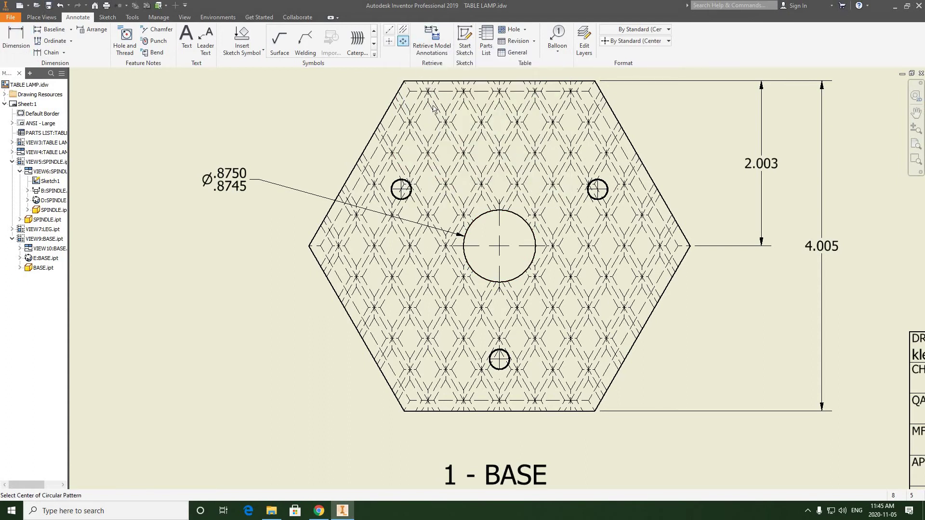
left_click(499, 246)
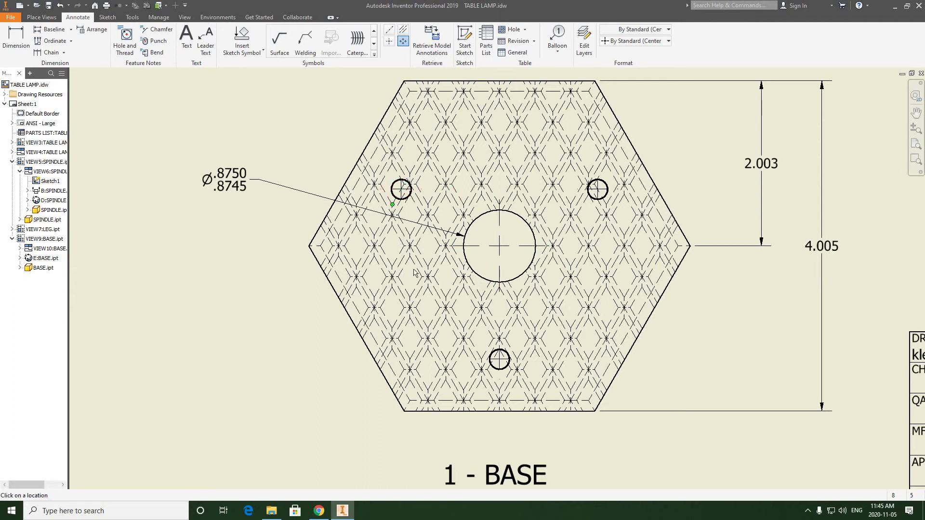
left_click(499, 359)
left_click(598, 189)
left_click(402, 189)
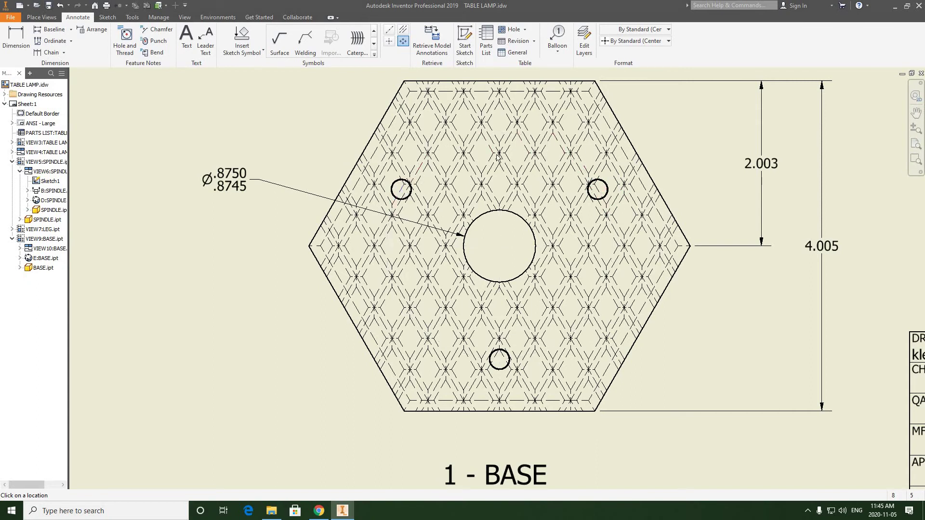
right_click(679, 141)
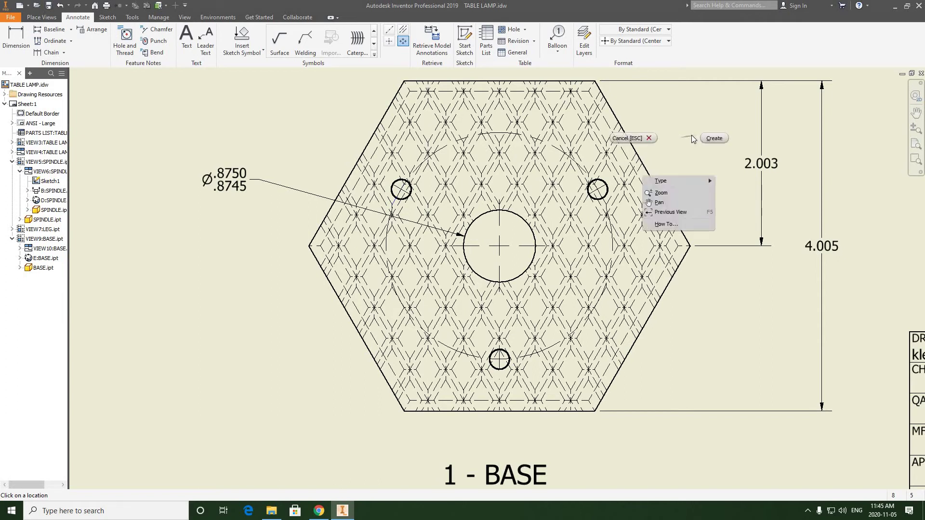
left_click(713, 139)
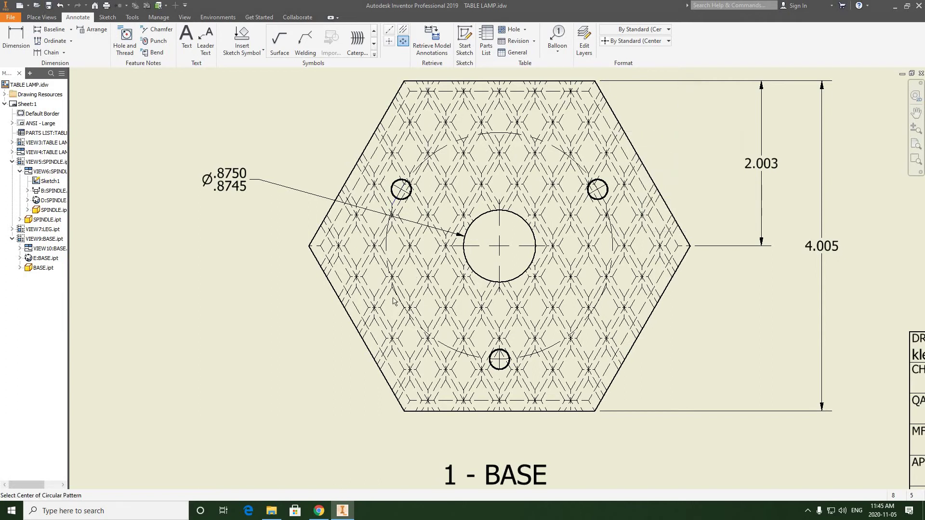
right_click(285, 110)
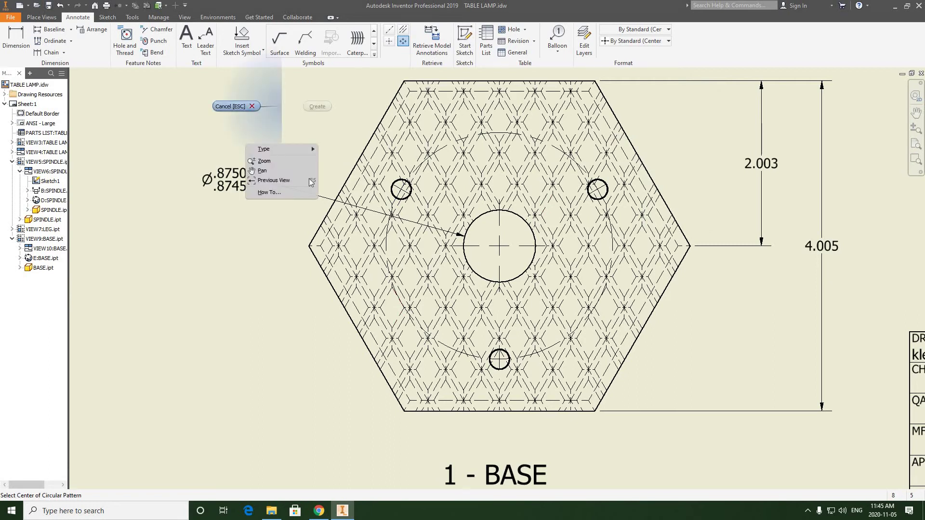
left_click(273, 181)
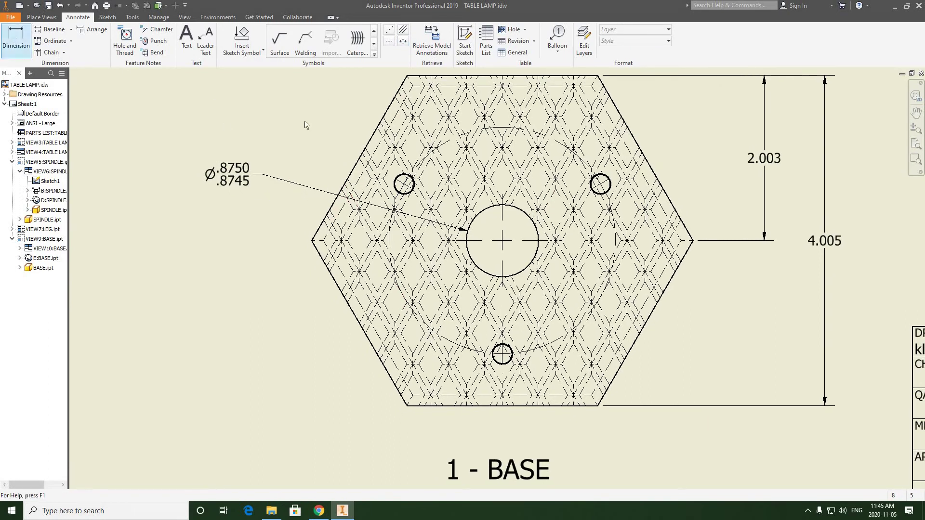
Step: Dimension the diameter of the three-hole bolt circle, placed beyond the hexagon's lower-left edge, with the default tolerance and precision
key("d")
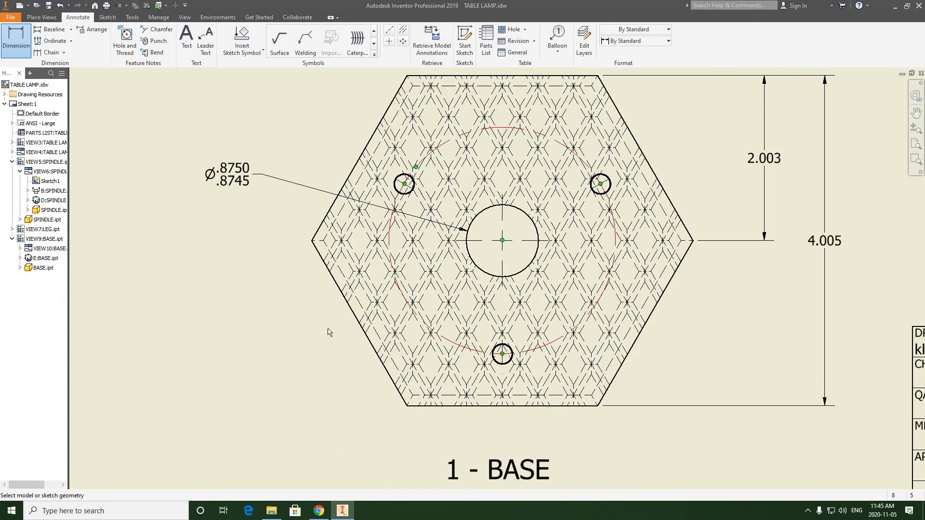
left_click(400, 303)
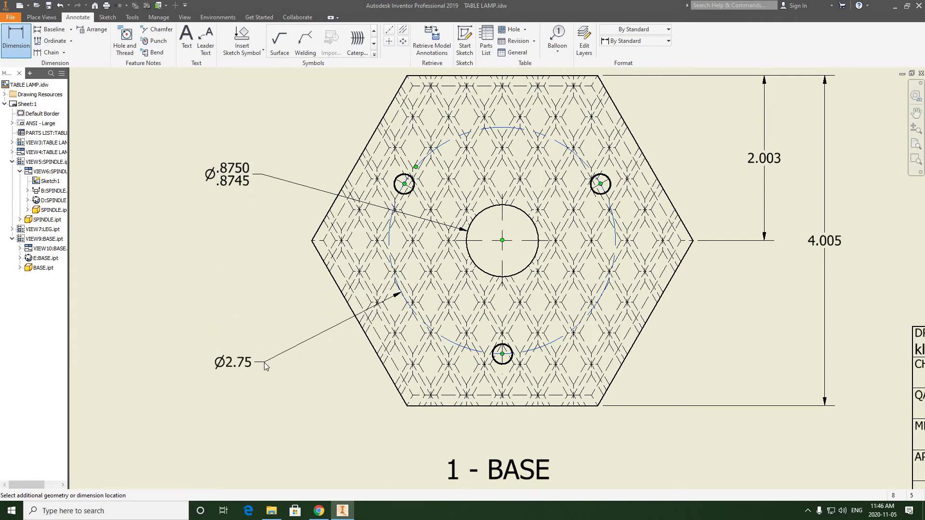
left_click(266, 367)
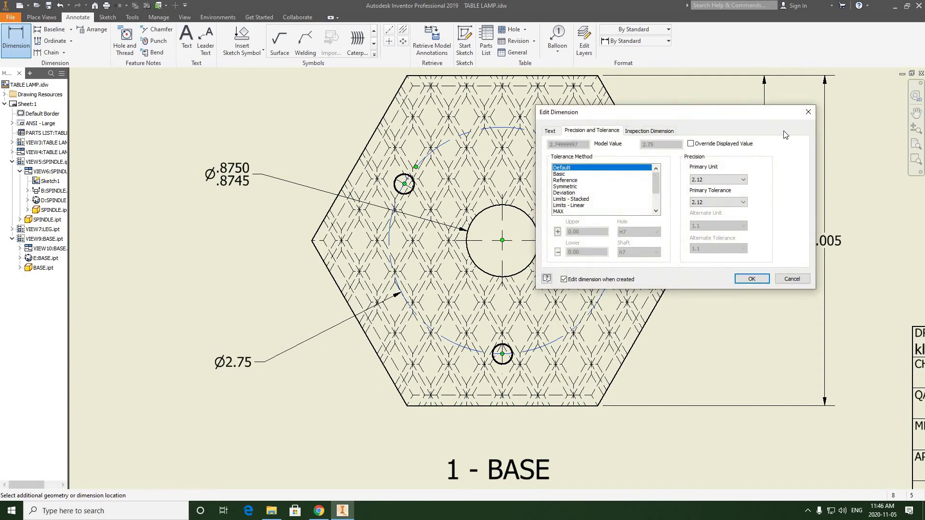
left_click(751, 279)
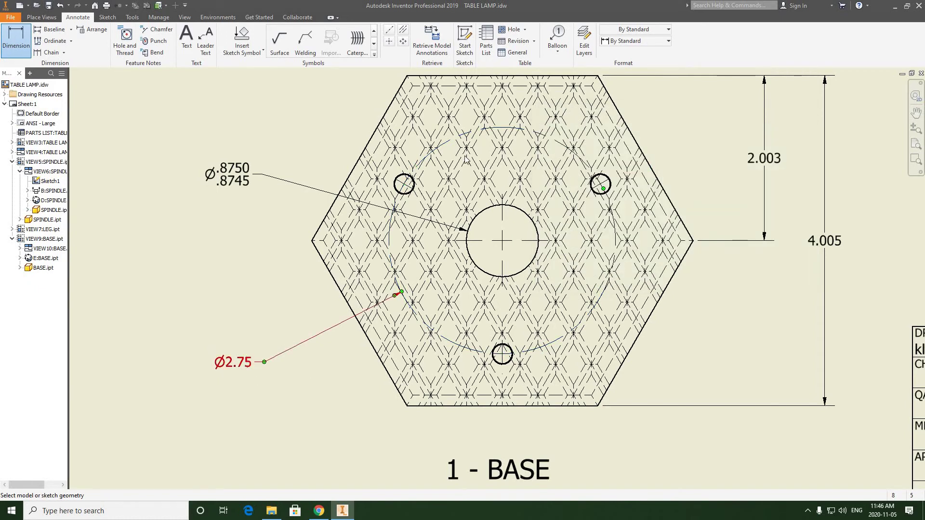
left_click(809, 112)
right_click(187, 264)
key("Escape")
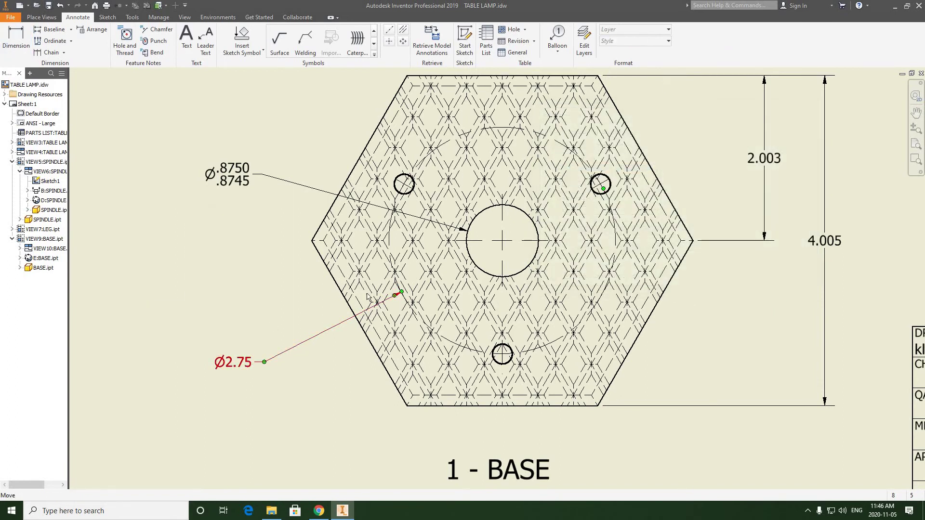
Step: Change the bolt circle's diameter dimension to the Default - Fraction (ANSI) style
left_click(668, 42)
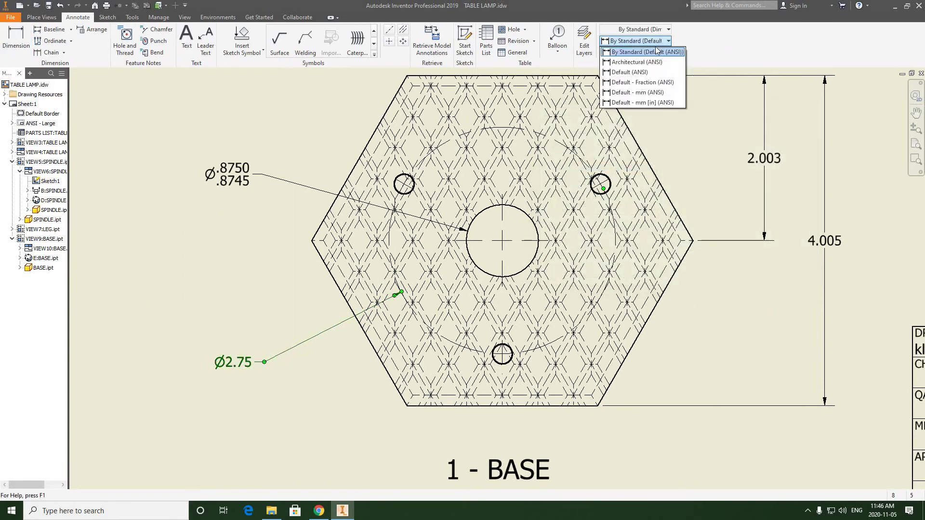
left_click(622, 85)
left_click(259, 369)
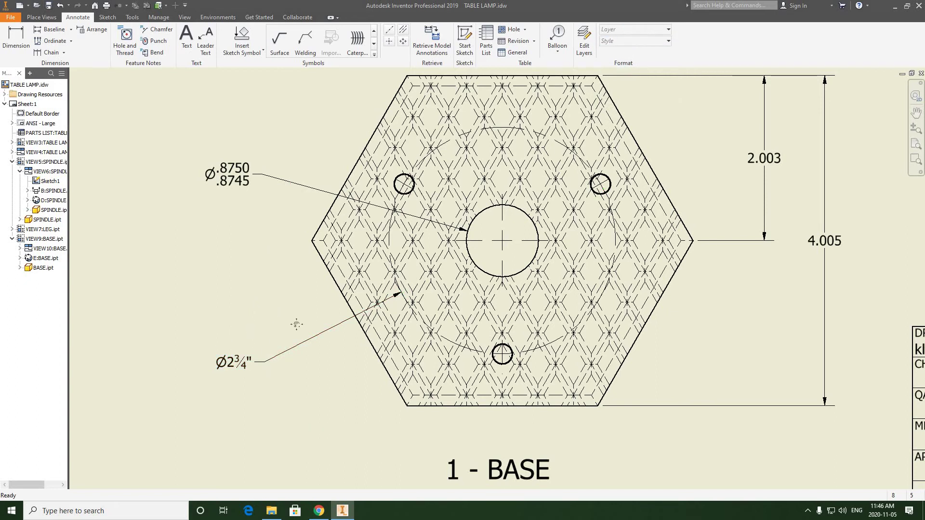
Step: Dimension the inner circle of the upper-left small hole in Default - Fraction (ANSI) style, placed beyond the hexagon's upper-left edge
scroll(296, 321, "up", 3)
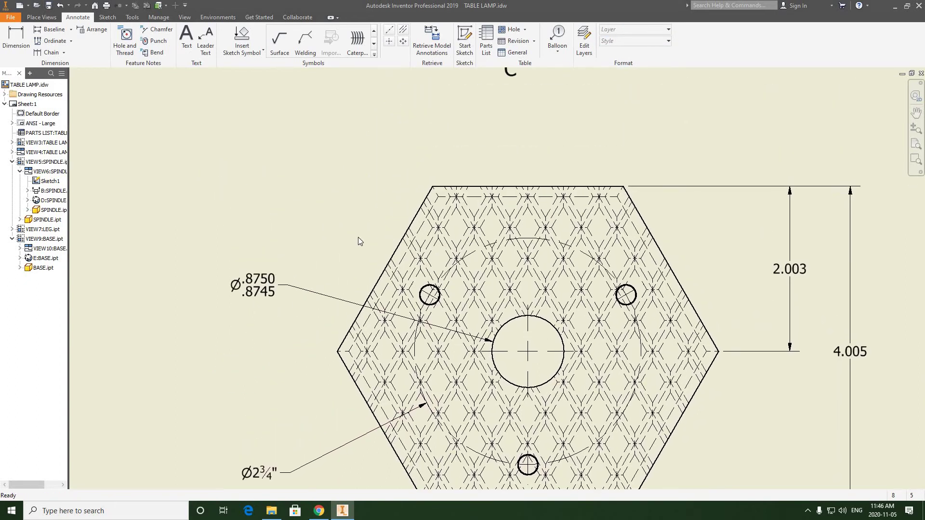
mouse_move(357, 237)
middle_mouse_down()
mouse_move(314, 142)
mouse_move(353, 251)
middle_mouse_up()
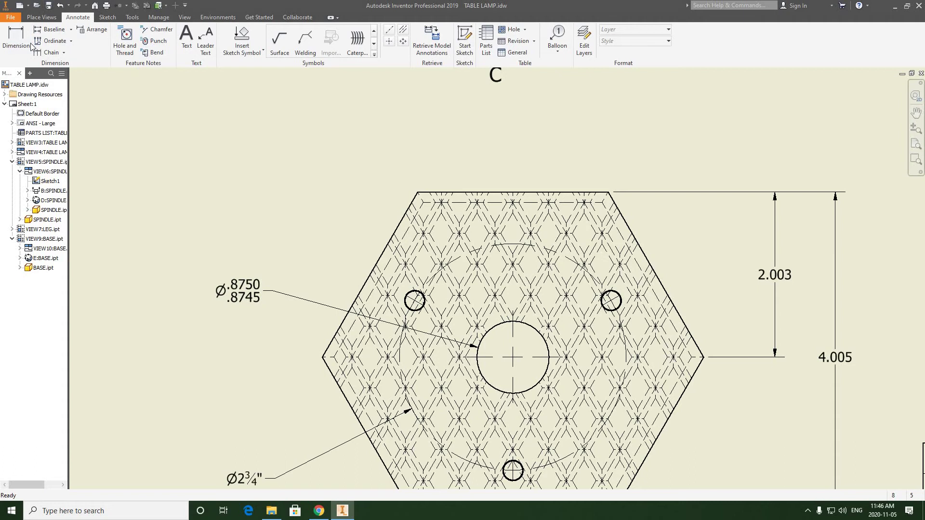
left_click(16, 41)
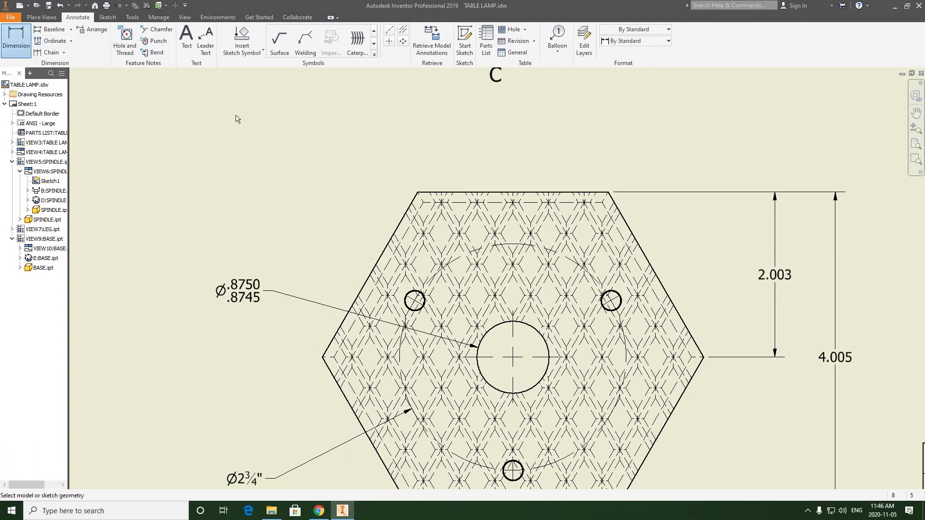
scroll(428, 292, "up", 3)
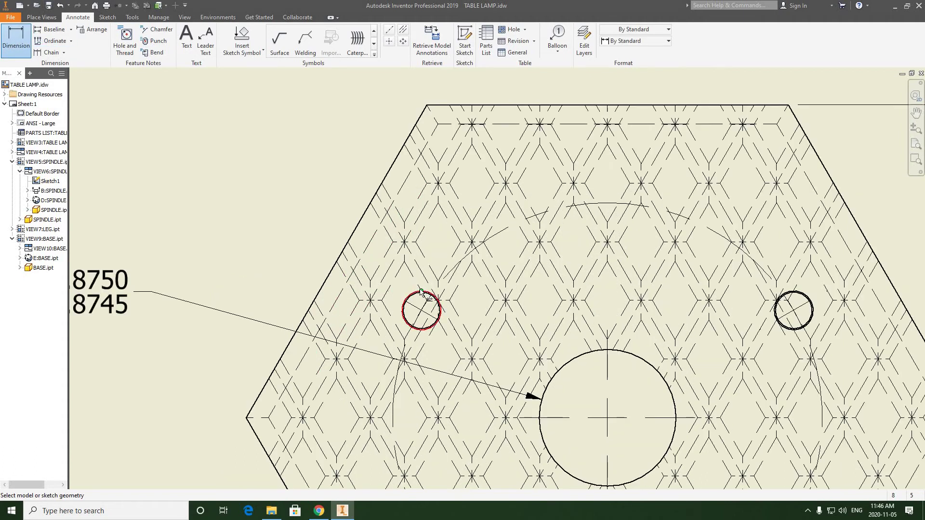
scroll(427, 292, "up", 3)
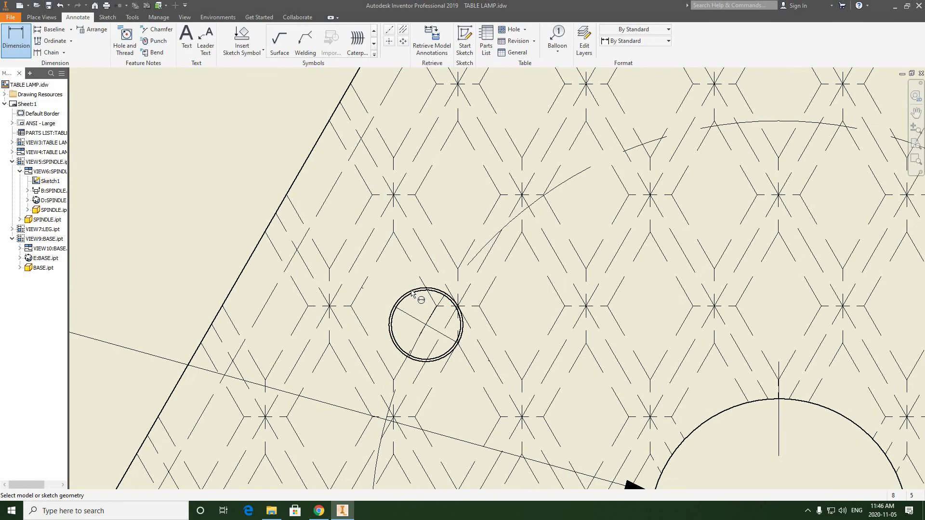
left_click(659, 42)
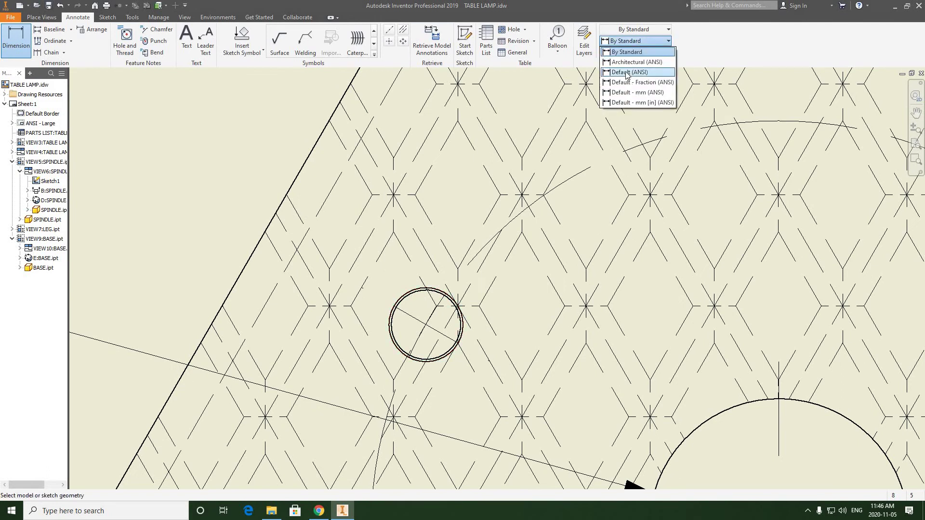
left_click(636, 67)
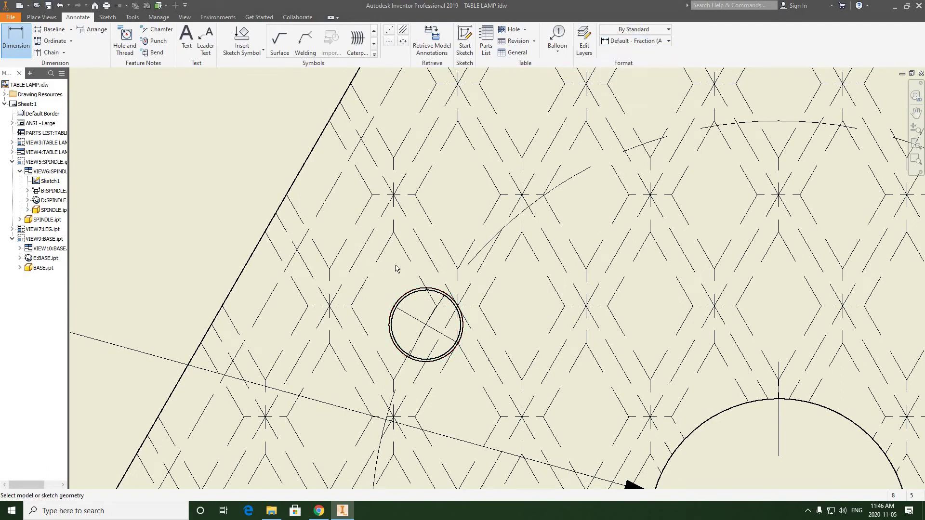
left_click(412, 296)
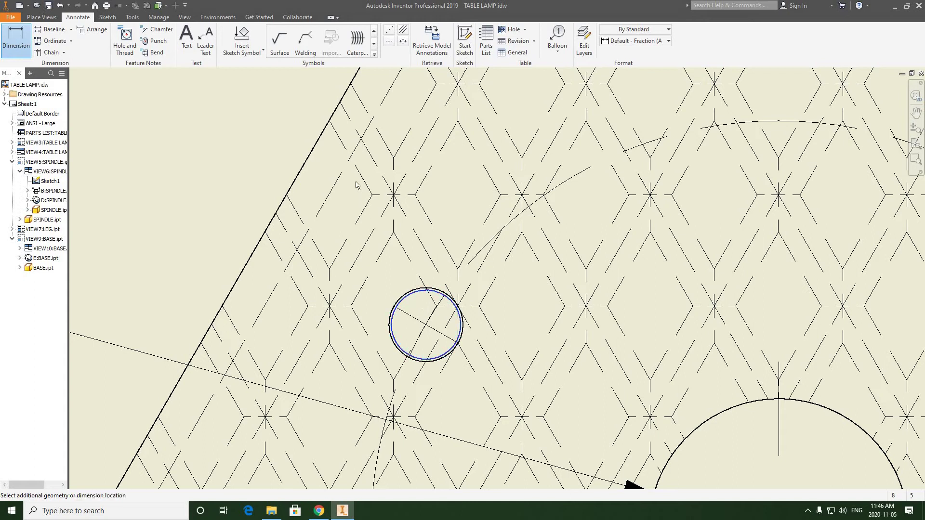
scroll(323, 154, "up", 6)
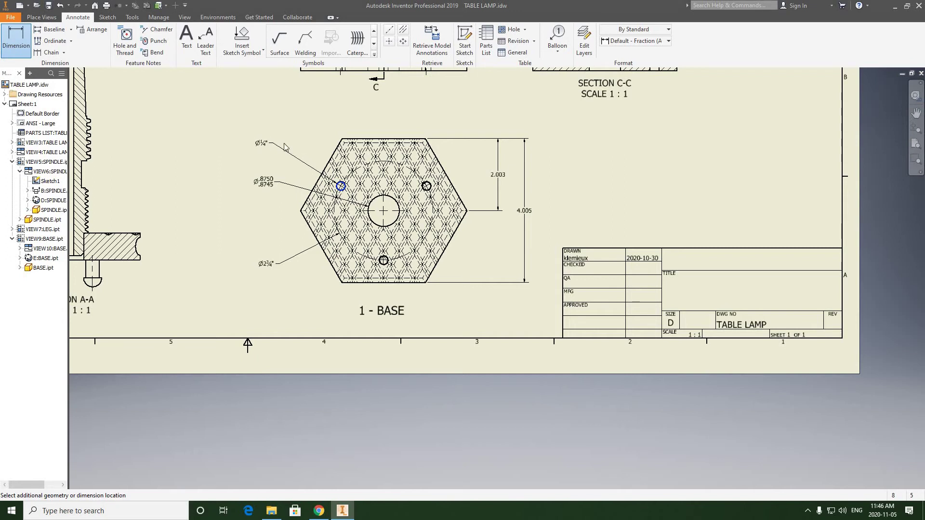
left_click(273, 146)
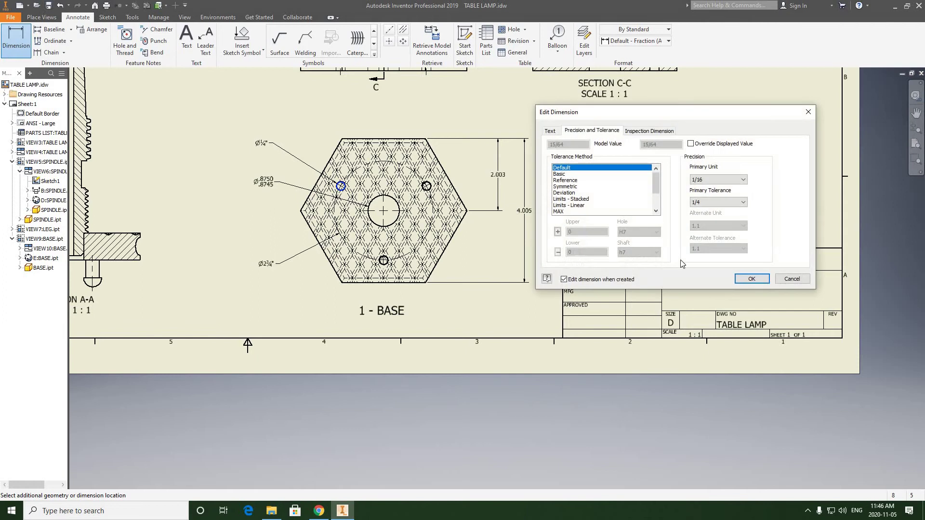
Step: Edit the small hole's diameter note, adding a first line 15/64" DRILL with a diagonally stacked fraction and REAM after the diameter value
left_click(549, 132)
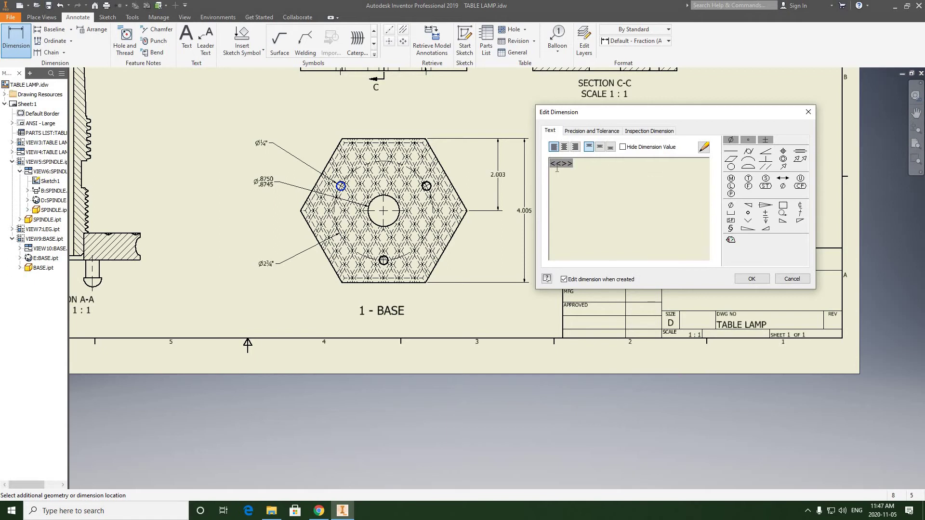
key("Return")
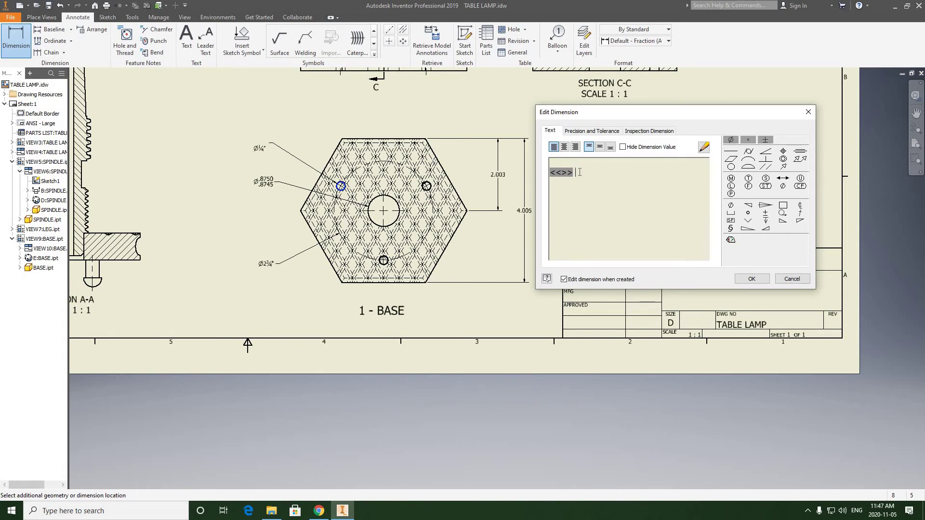
type("REAM")
type("15/64")
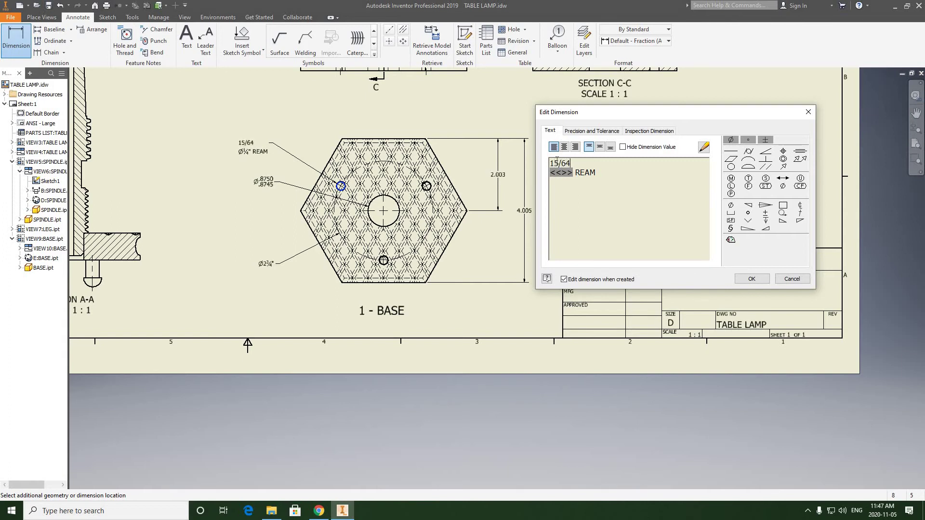
type("\"")
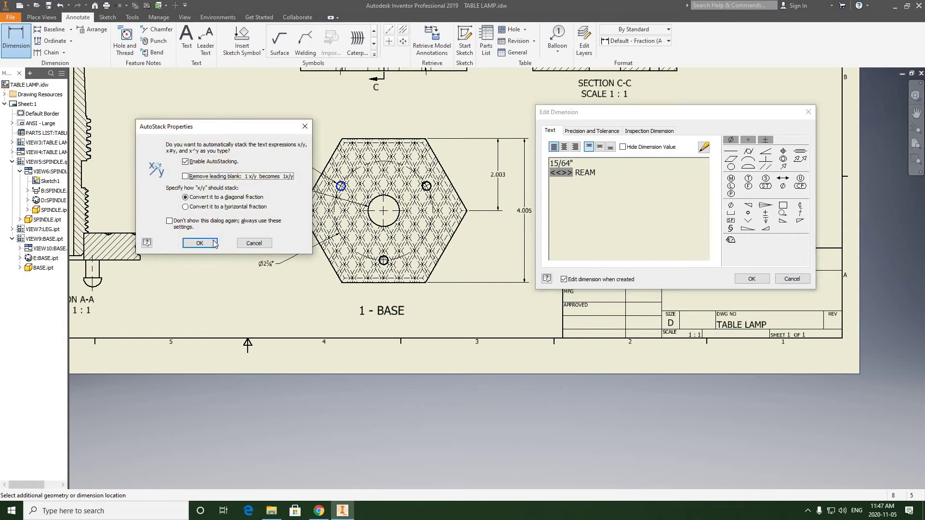
left_click(207, 243)
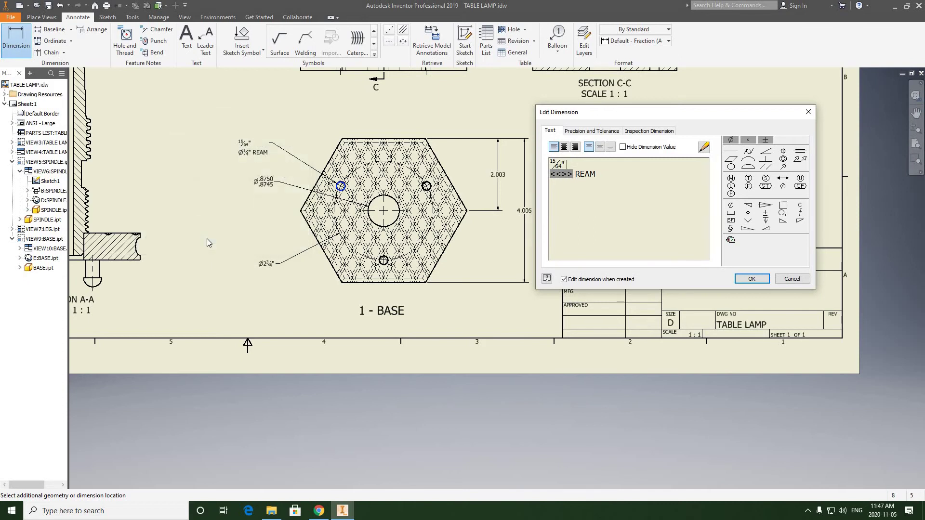
type("DRILL")
left_click(751, 280)
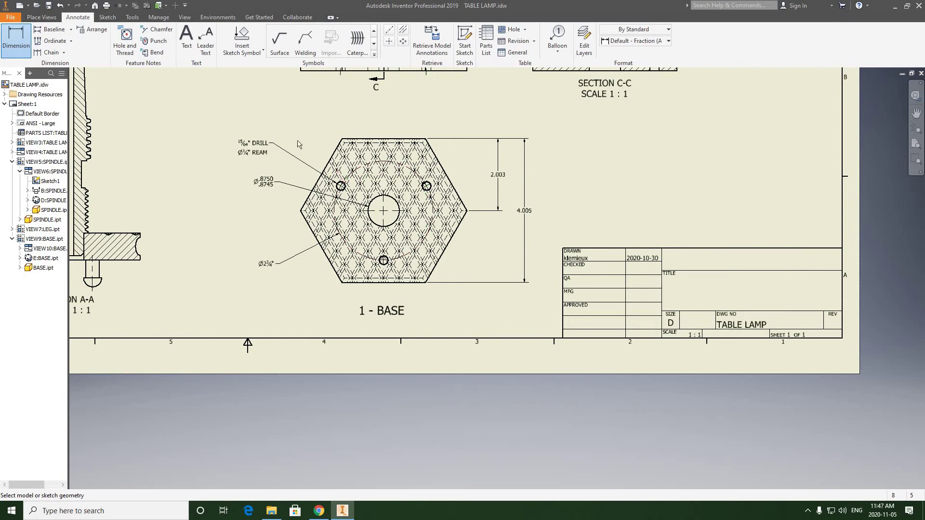
Step: Move the drill and ream note slightly up and closer to the hexagon, above the centre hole's limits dimension
scroll(280, 150, "up", 3)
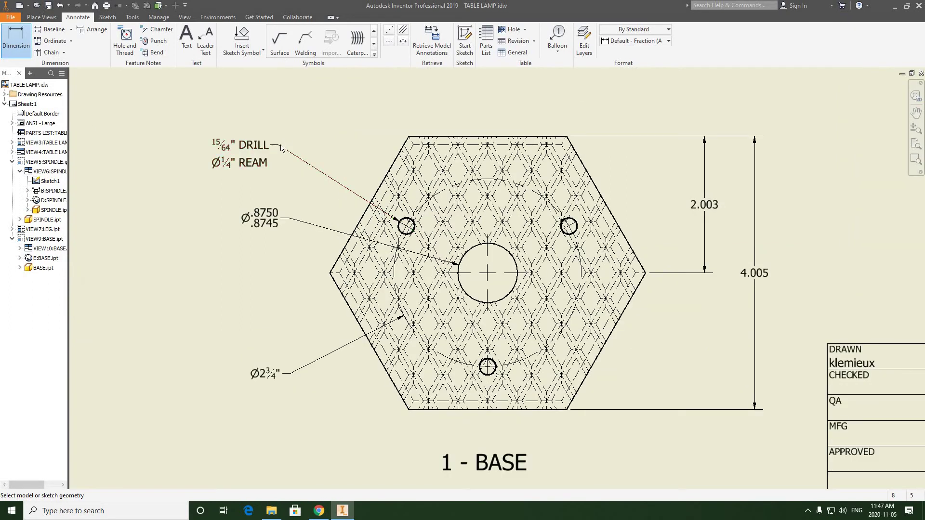
double_click(271, 149)
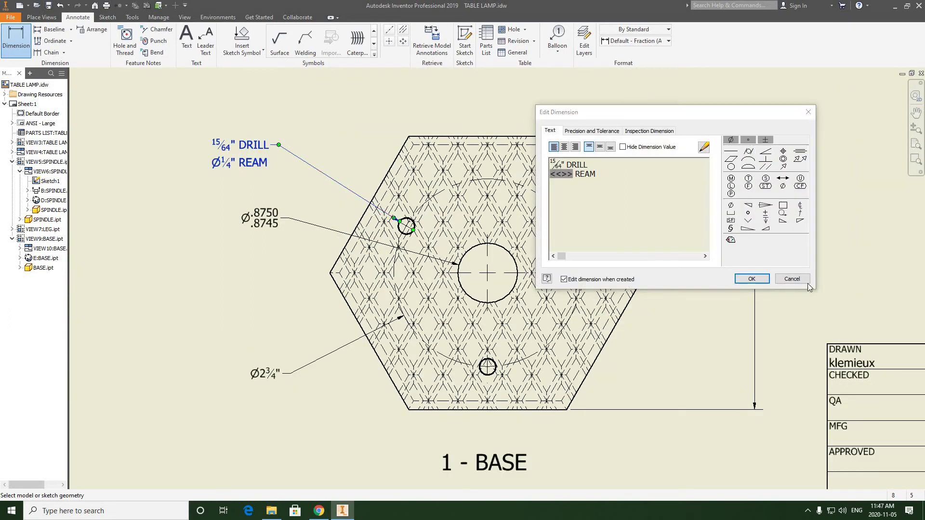
left_click(752, 279)
right_click(367, 102)
left_click(417, 104)
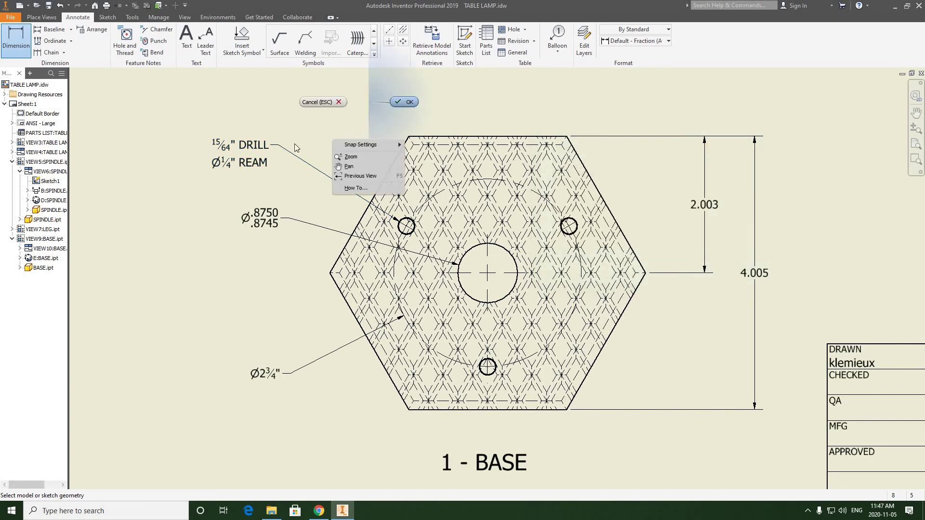
left_click_drag(278, 145, 293, 117)
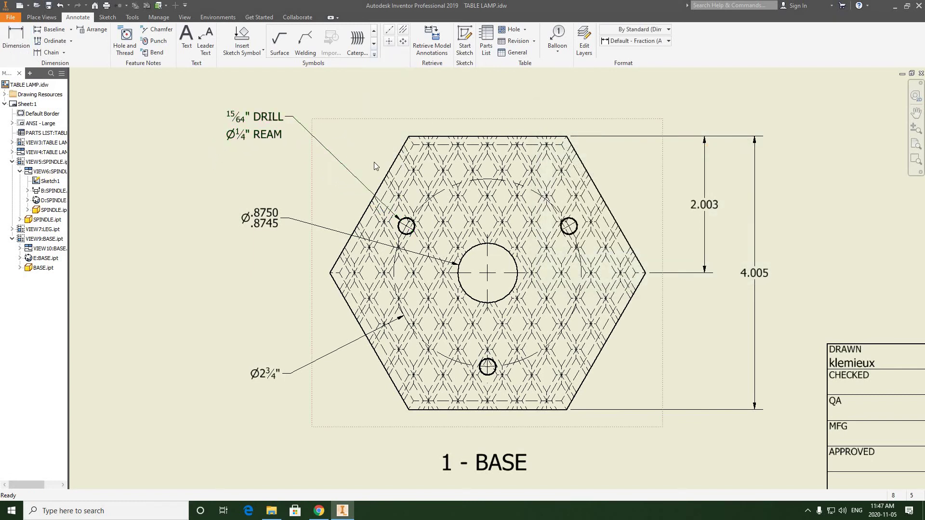
Step: Examine the base's side view and Section C-C, focusing on the stepped small hole and its conical end
scroll(375, 167, "down", 5)
middle_click_drag(344, 224, 301, 267)
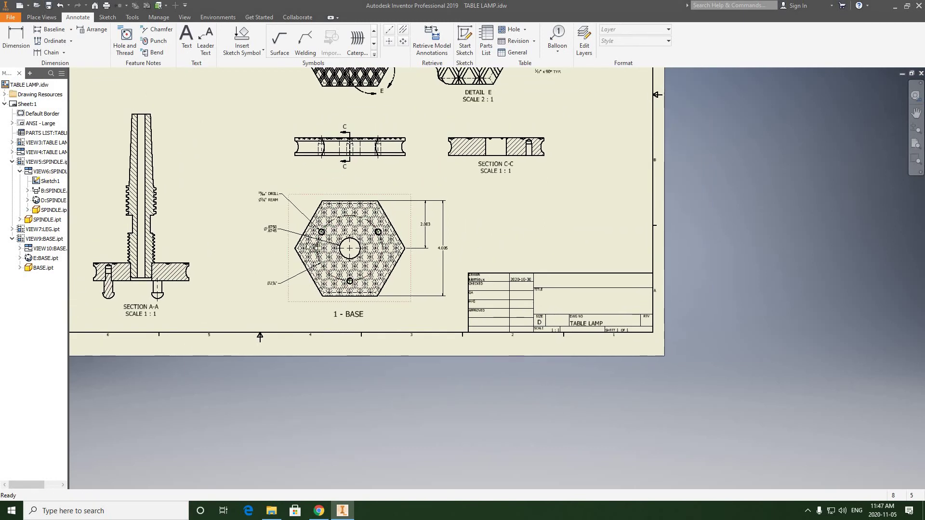
left_click_drag(278, 220, 299, 213)
middle_click_drag(293, 208, 298, 245)
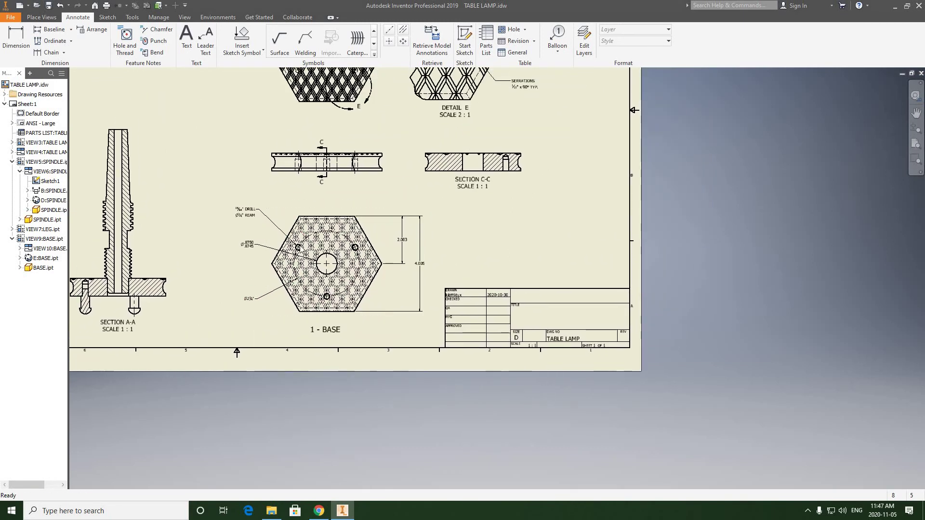
scroll(298, 245, "up", 3)
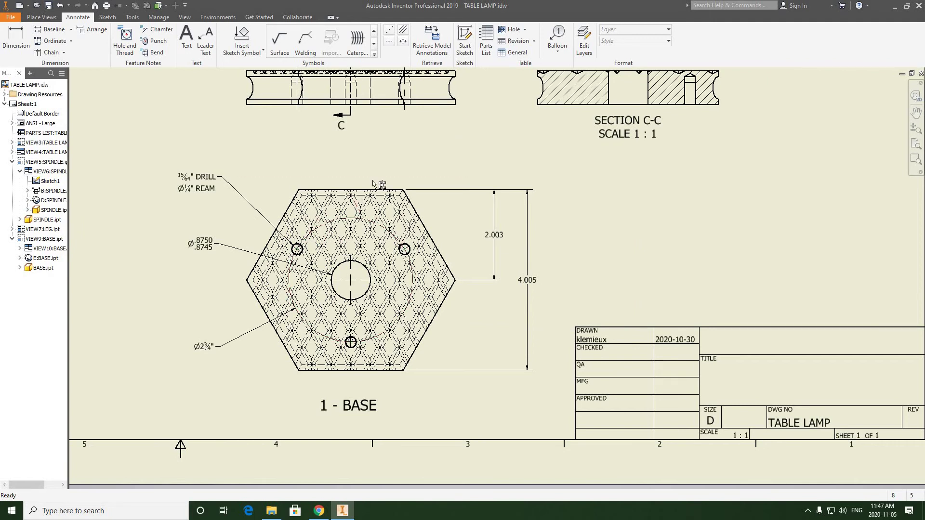
middle_click_drag(390, 148, 338, 188)
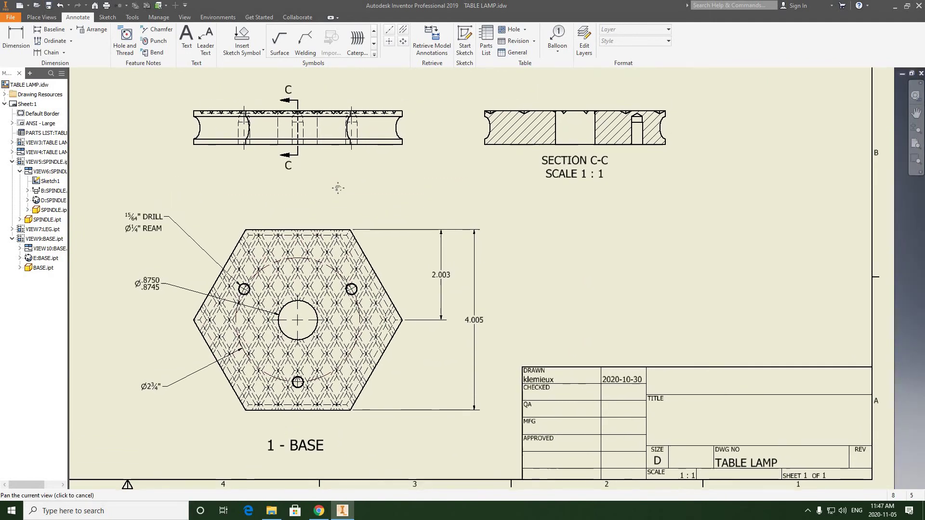
middle_click_drag(566, 164, 460, 215)
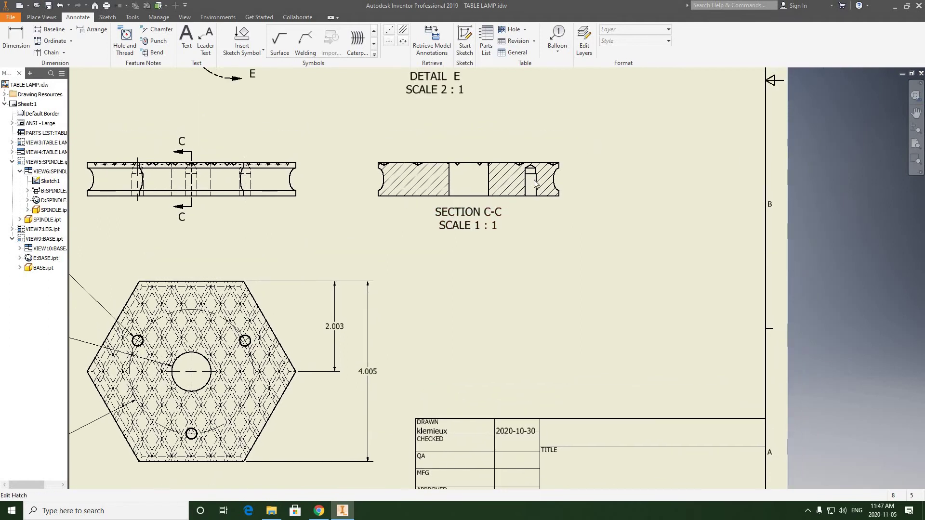
scroll(531, 178, "up", 5)
middle_click_drag(513, 176, 400, 209)
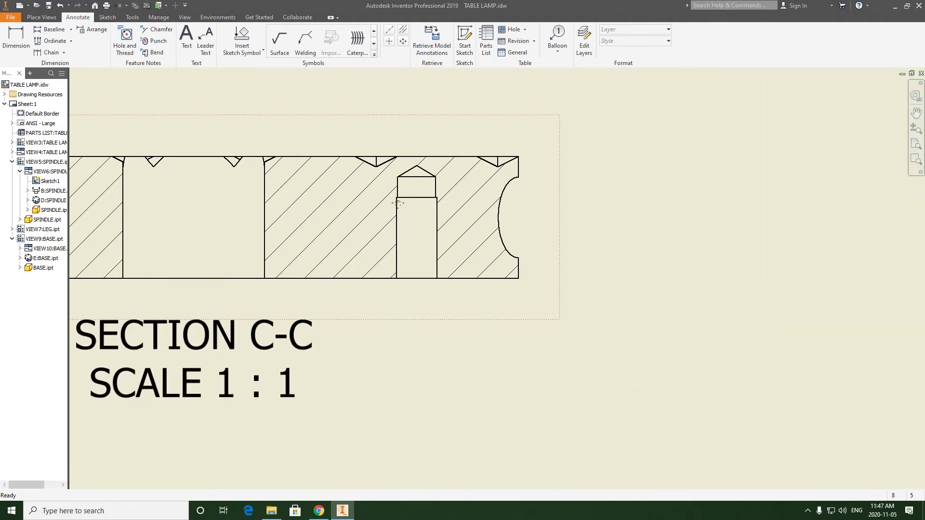
scroll(417, 208, "down", 2)
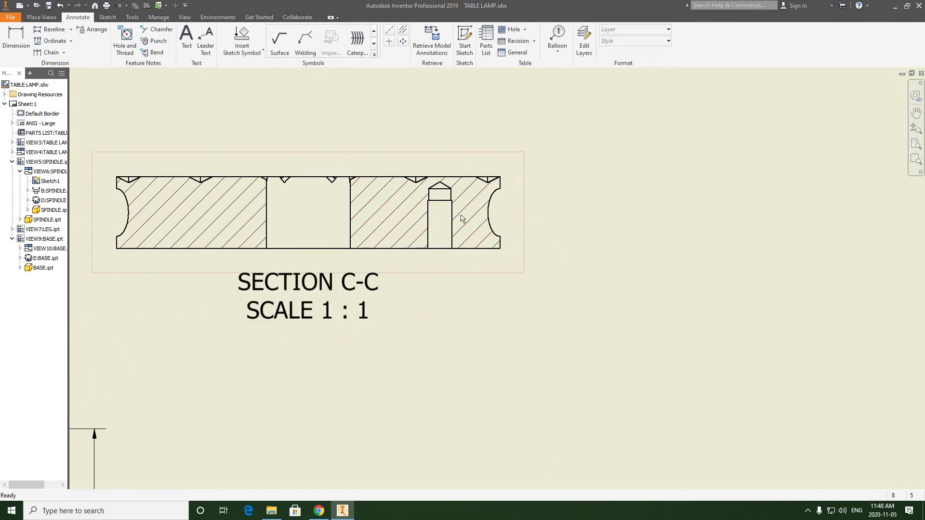
middle_click_drag(380, 148, 388, 148)
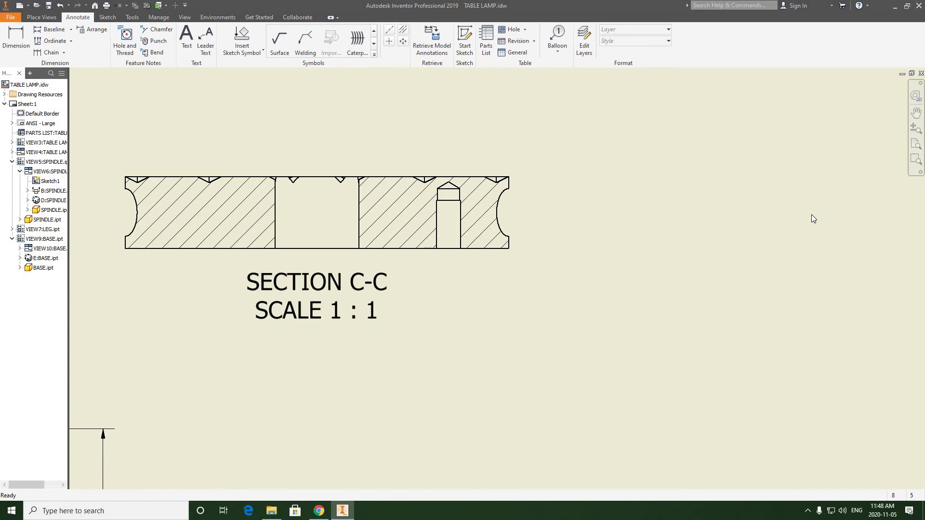
scroll(535, 215, "up", 2)
scroll(538, 212, "down", 1)
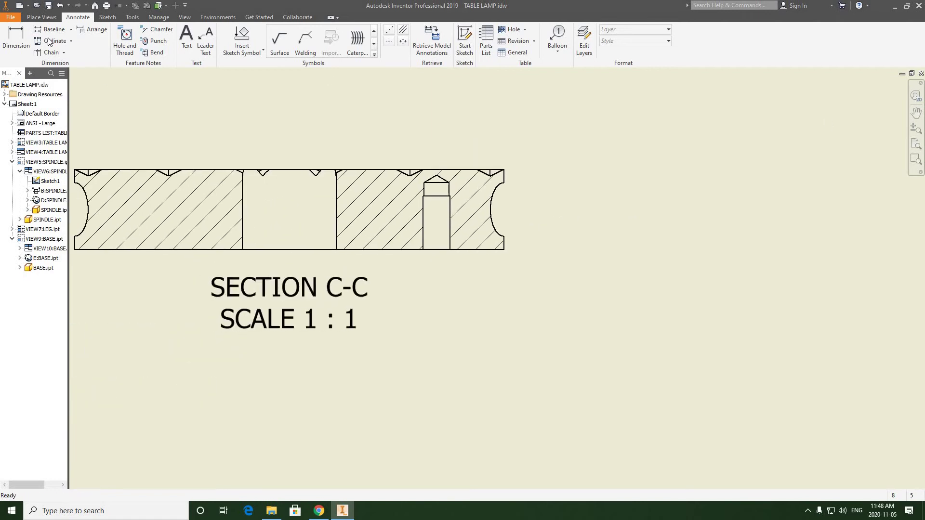
Step: Dimension the small hole's reamed depth in Section C-C from the base's bottom face to the step, placed beyond the section's right edge
key("d")
scroll(446, 198, "up", 1)
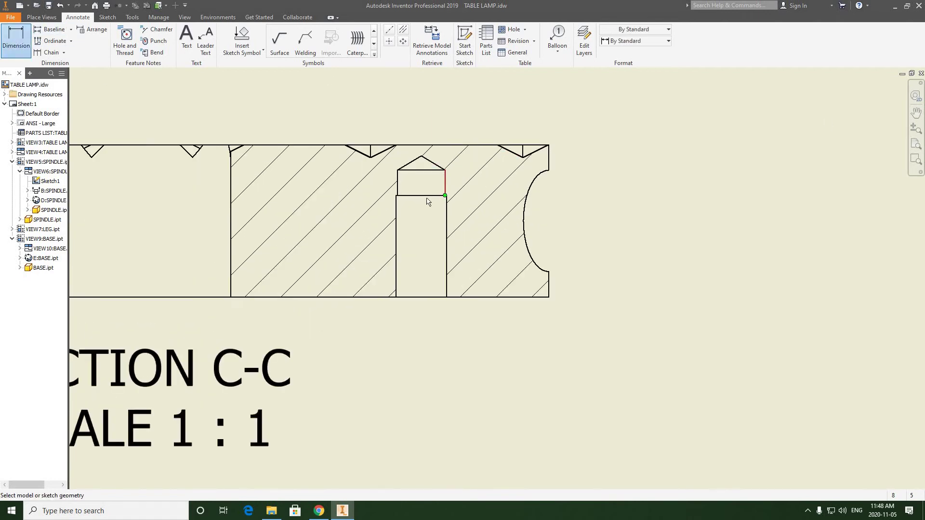
scroll(445, 197, "up", 2)
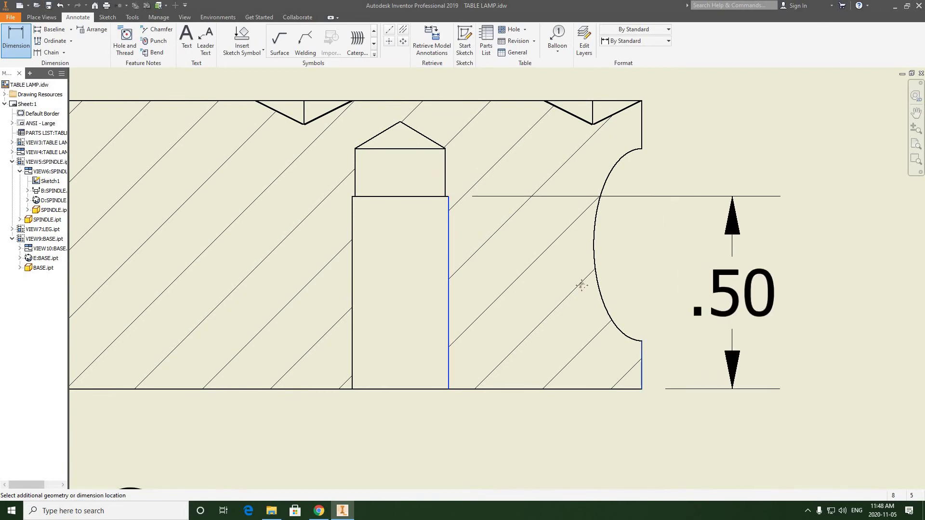
scroll(570, 283, "down", 5)
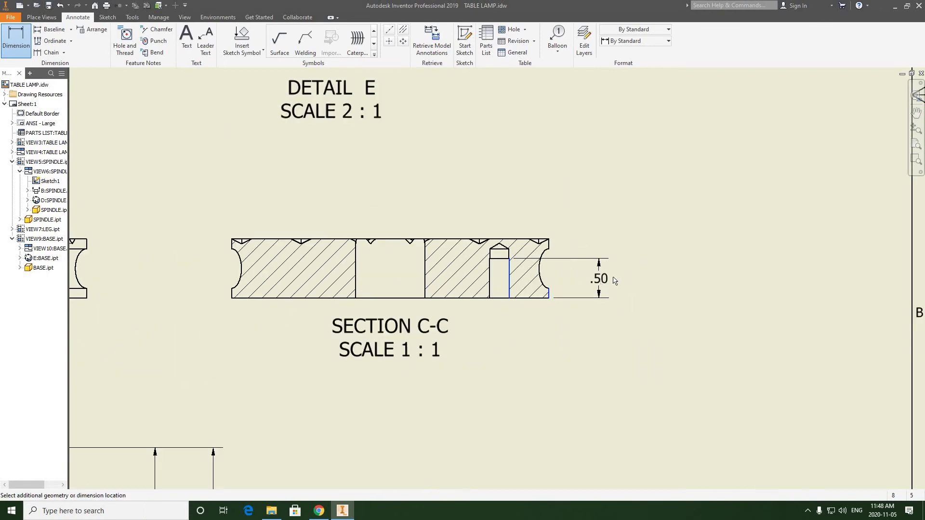
left_click(619, 281)
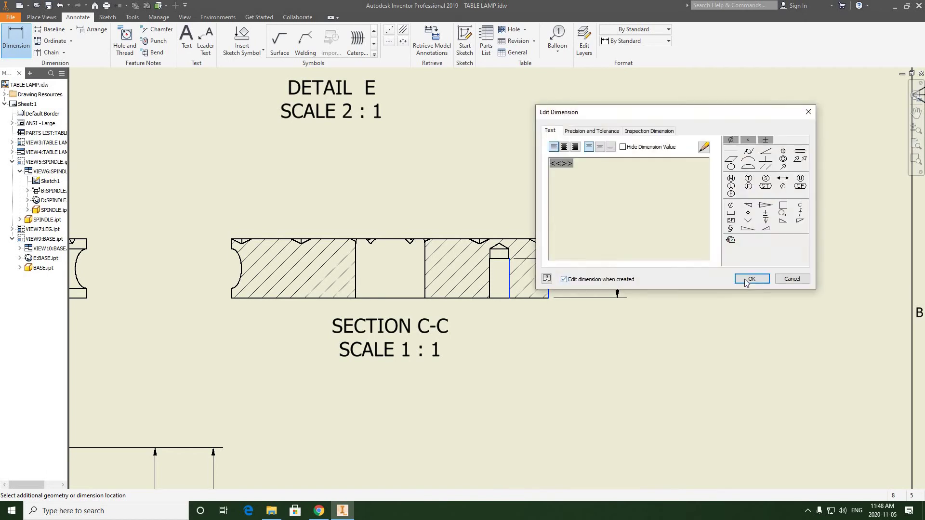
left_click(749, 281)
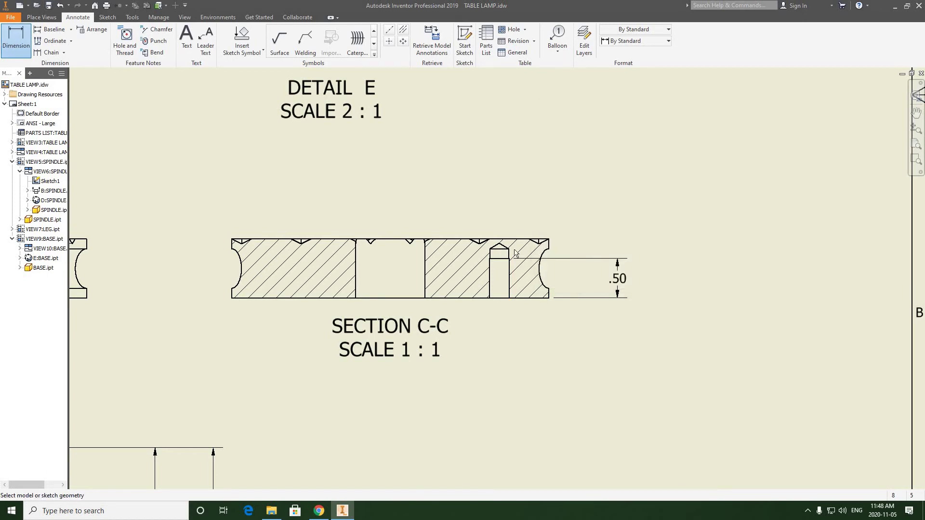
Step: Dimension the small hole's drilled depth in Section C-C from the bottom face to the cone's start, placed outside the reamed depth dimension
scroll(503, 252, "up", 5)
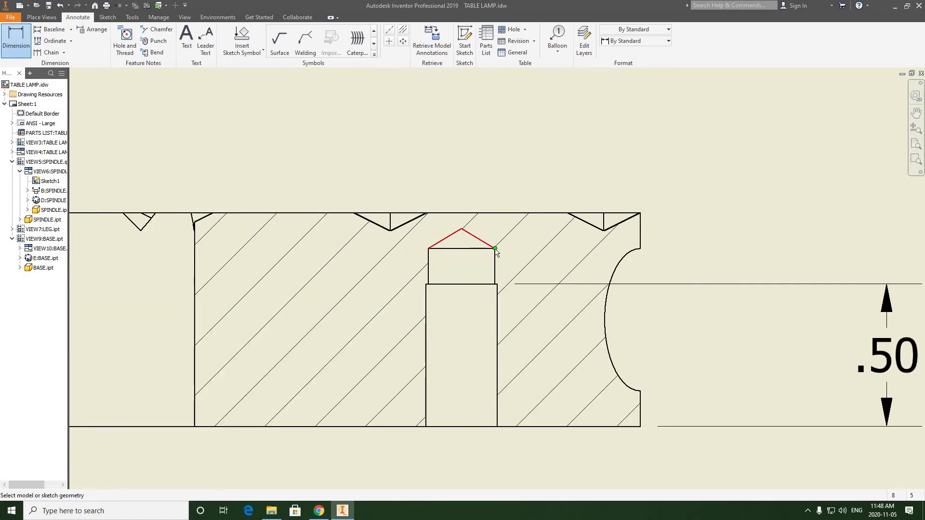
left_click(495, 250)
left_click(636, 426)
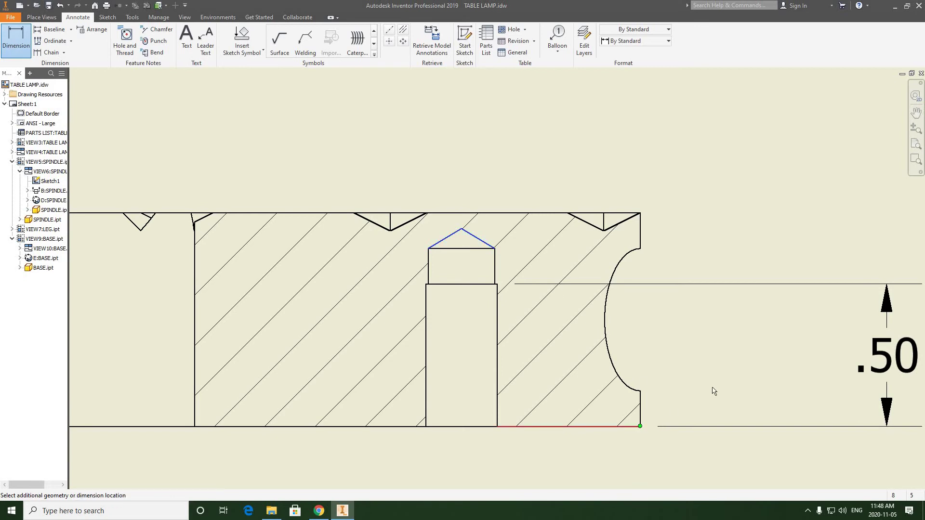
scroll(712, 388, "down", 4)
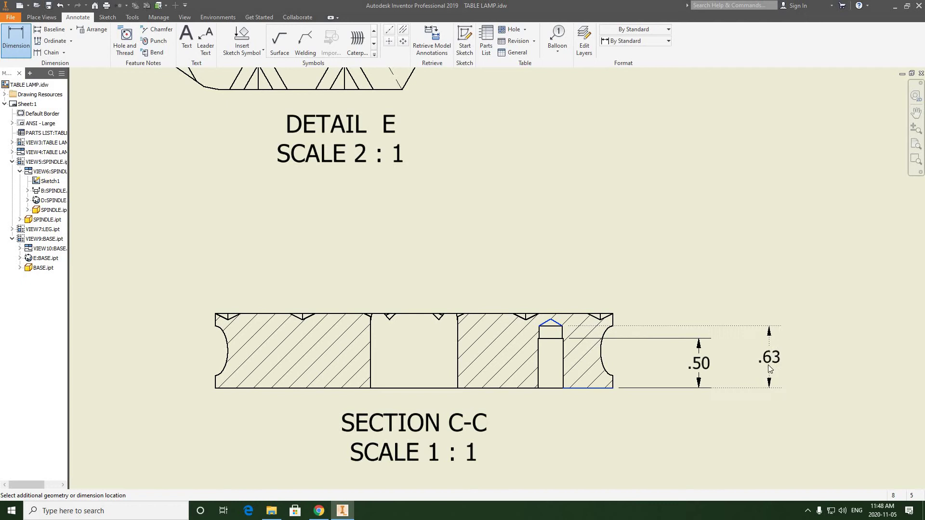
left_click(769, 369)
left_click(754, 278)
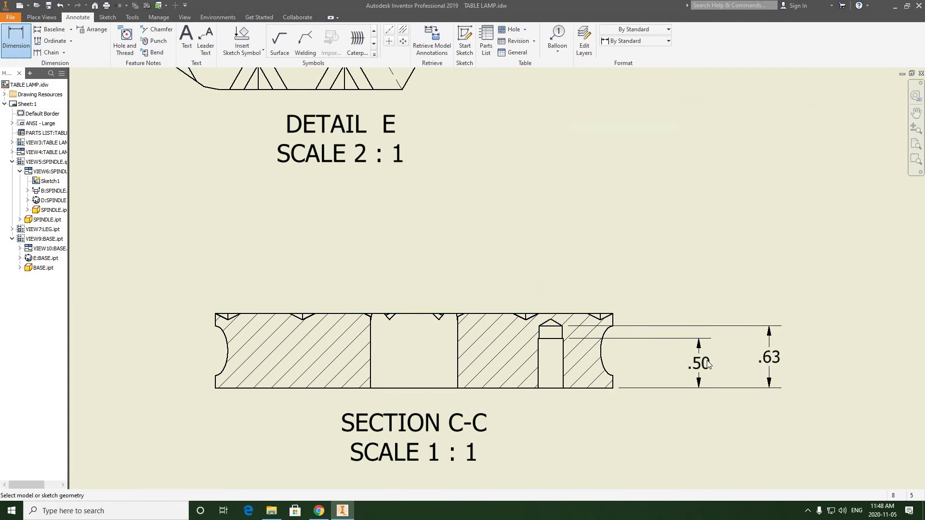
Step: Change both small-hole depth dimensions in Section C-C to the Default - Fraction (ANSI) style
left_click(707, 365)
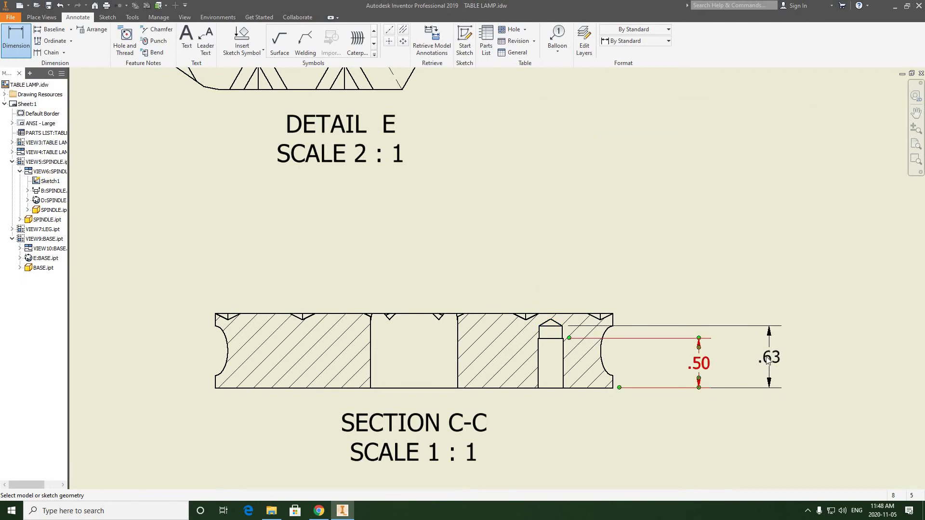
right_click(819, 231)
left_click(845, 231)
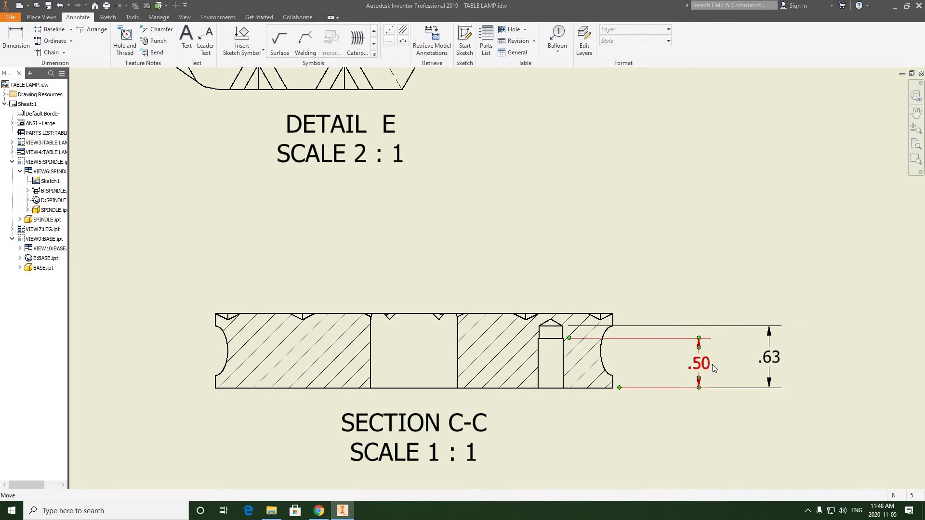
left_click(713, 368)
left_click(769, 357, "ctrl")
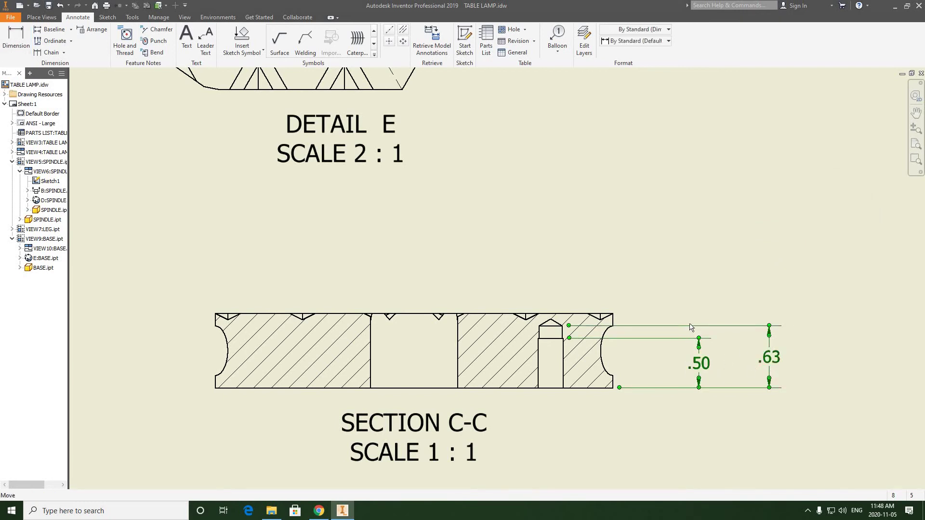
left_click(653, 42)
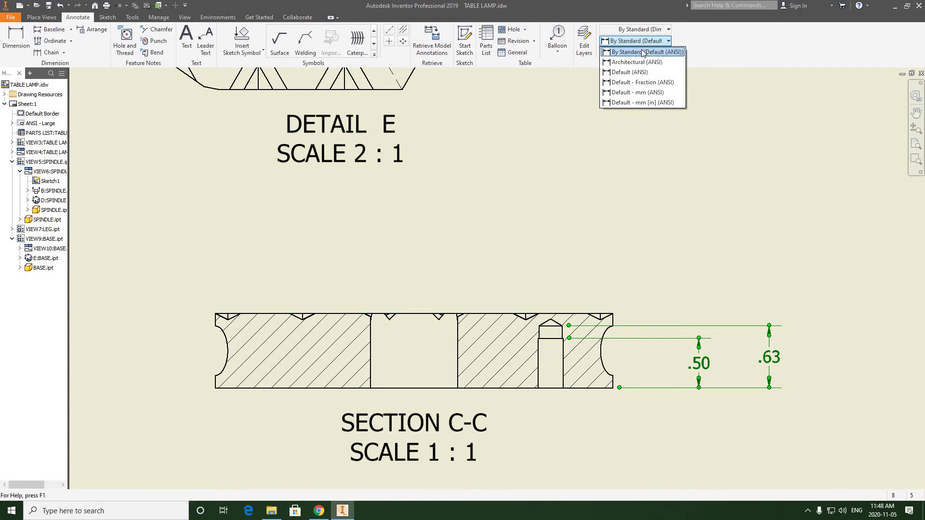
left_click(622, 84)
left_click(629, 200)
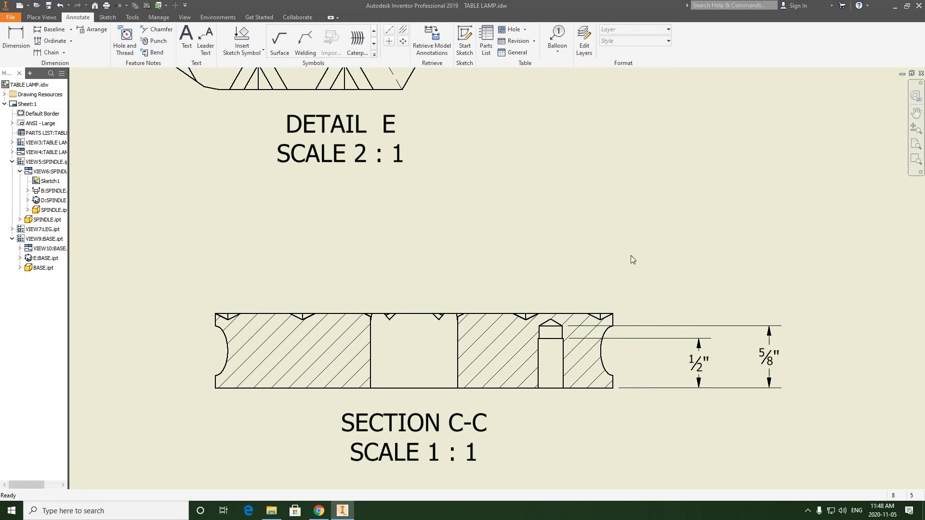
Step: Examine Section C-C, the whole sheet and the base's side view for dimensions still missing on the base
scroll(631, 258, "down", 3)
right_click(645, 238)
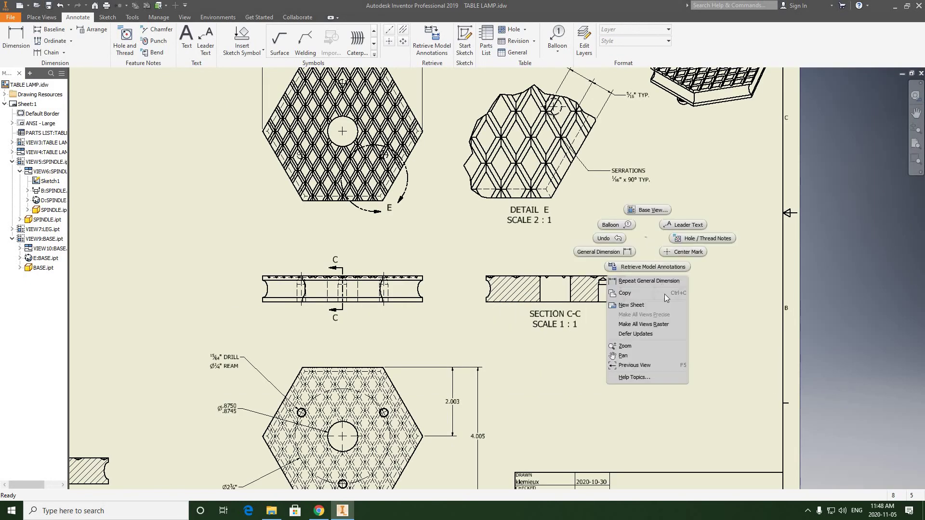
key("Escape")
scroll(650, 289, "up", 5)
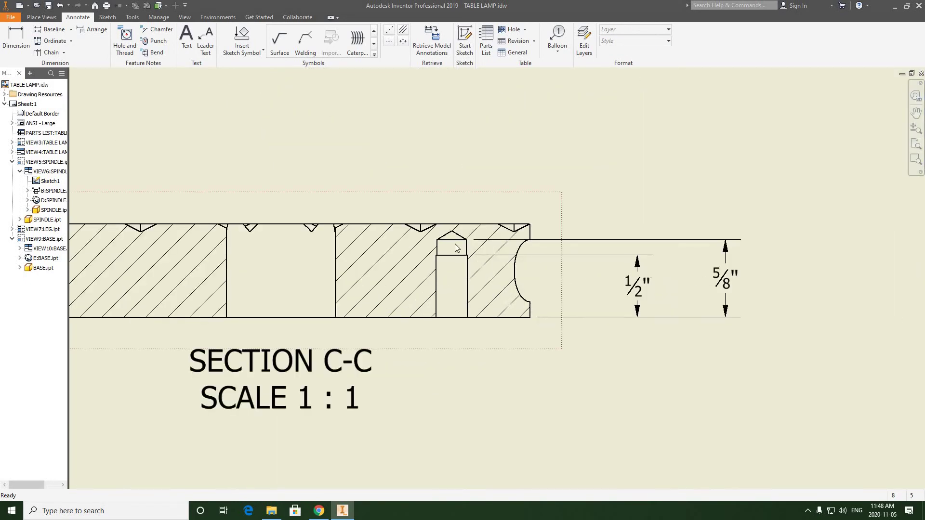
scroll(465, 254, "down", 5)
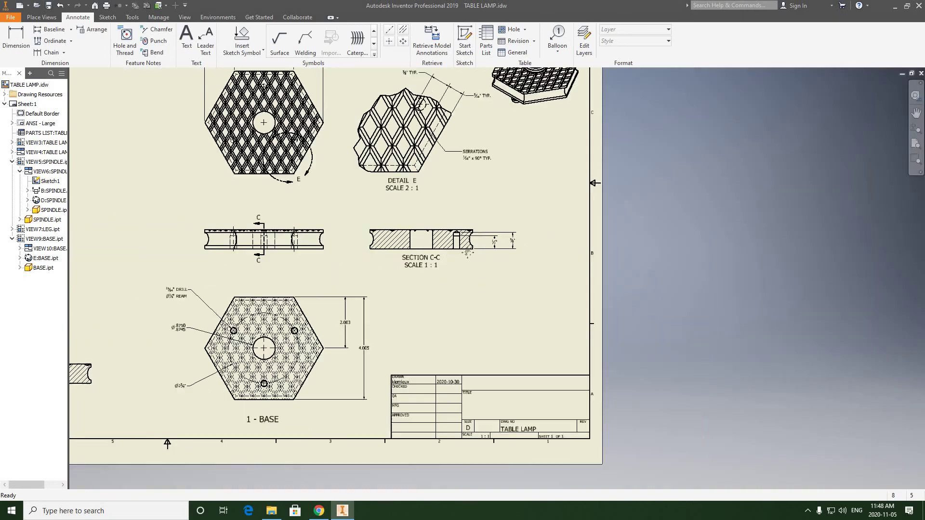
middle_click_drag(501, 268, 550, 280)
left_click_drag(404, 270, 548, 289)
middle_click_drag(548, 288, 600, 309)
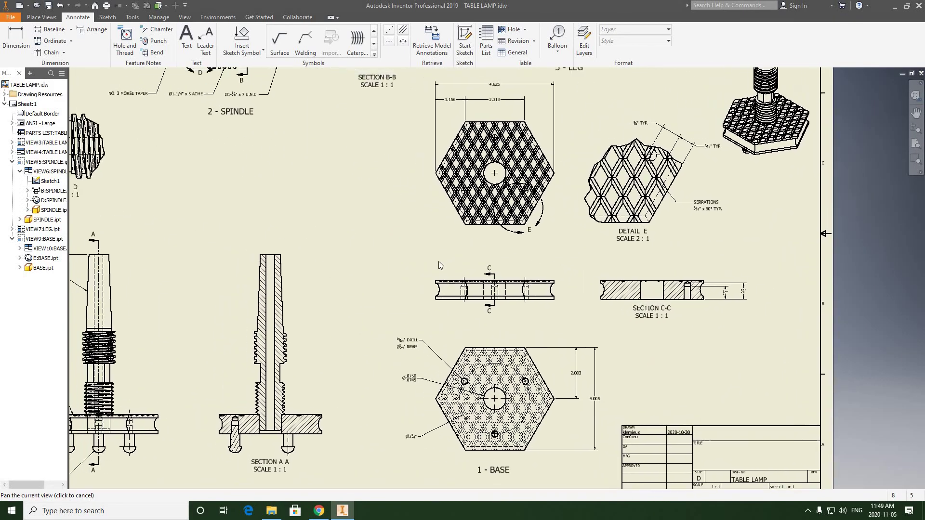
scroll(422, 288, "down", 5)
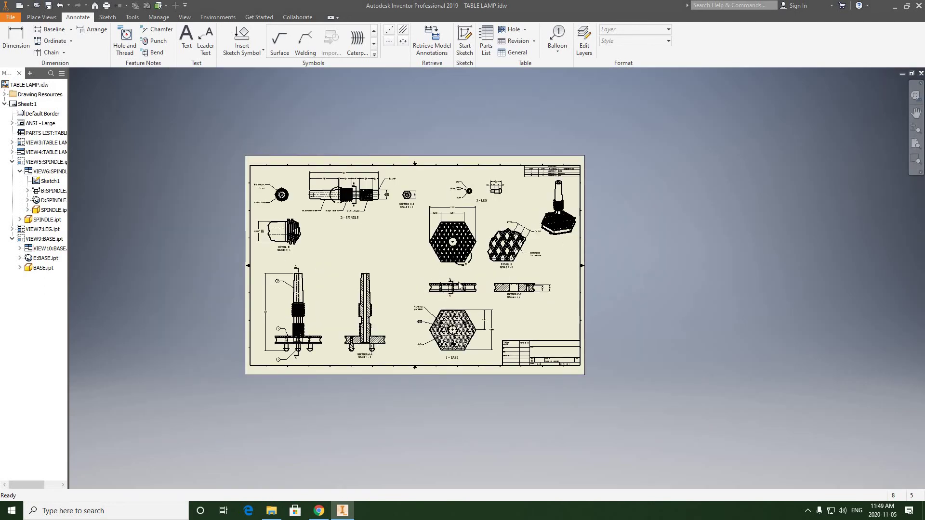
scroll(459, 286, "up", 5)
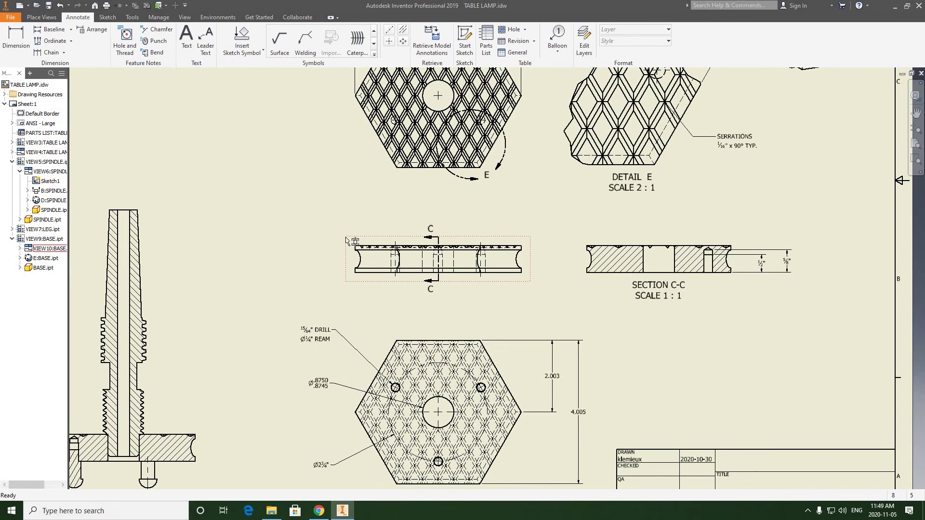
scroll(314, 252, "up", 5)
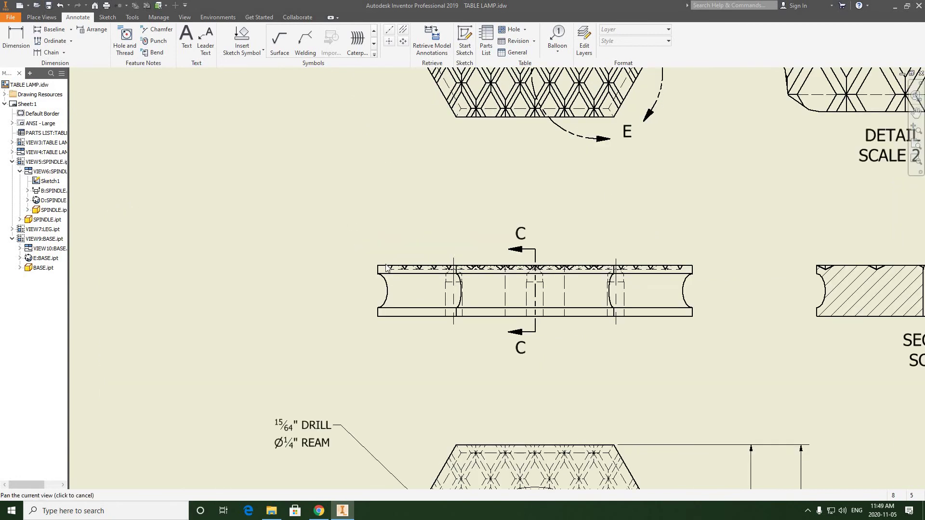
scroll(289, 231, "down", 3)
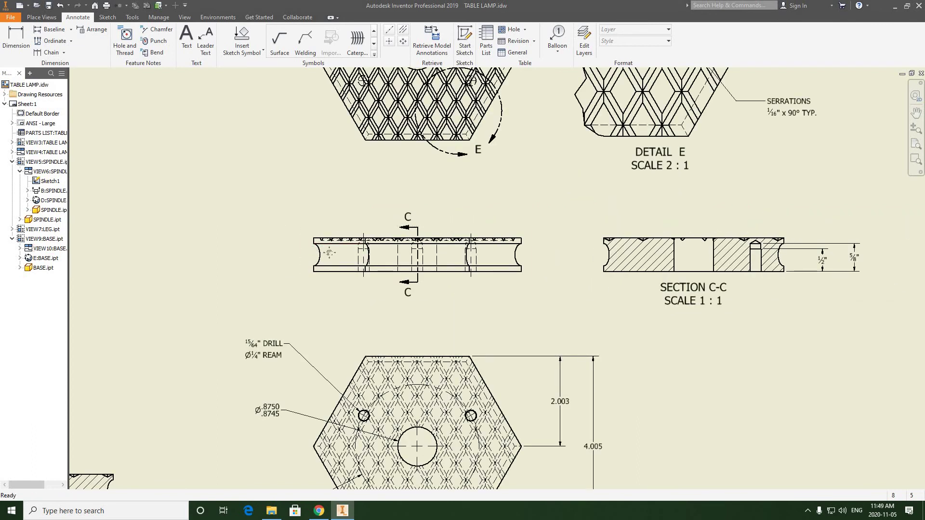
Step: Dimension the edge groove's height in the base's side view with the Default - Fraction (ANSI) style, placed left of the view
scroll(373, 262, "up", 3)
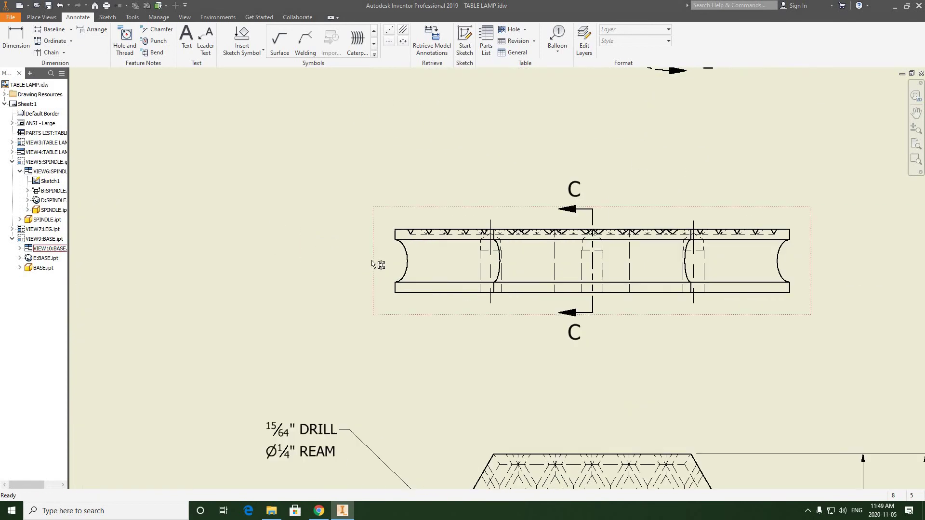
scroll(372, 264, "up", 2)
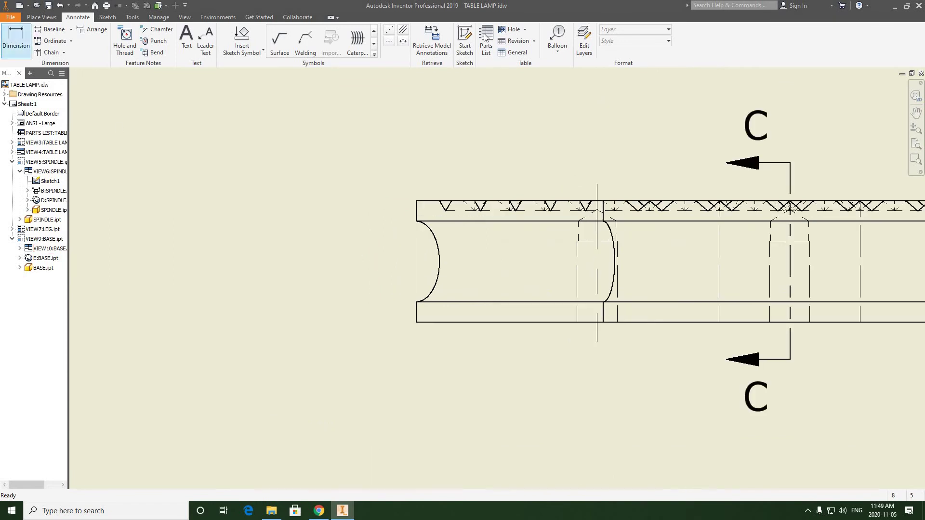
left_click(18, 43)
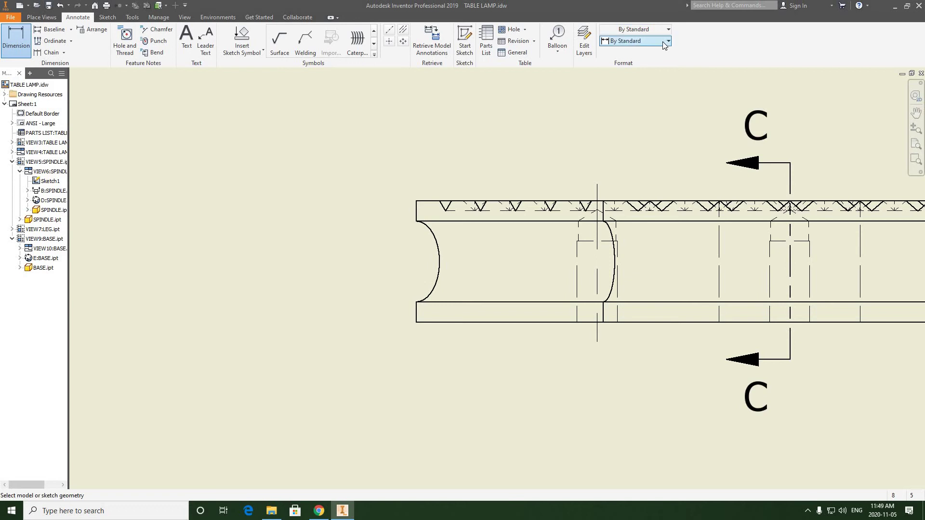
left_click(664, 41)
left_click(634, 83)
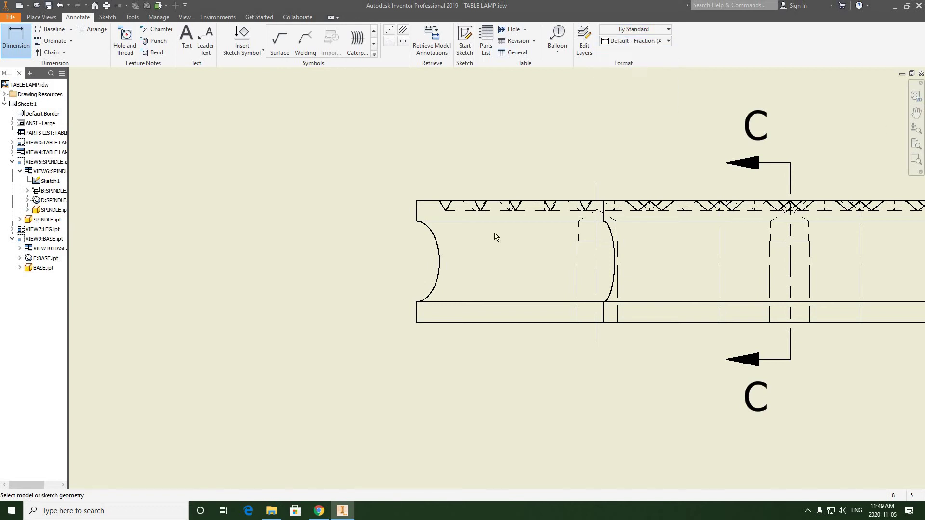
left_click(417, 223)
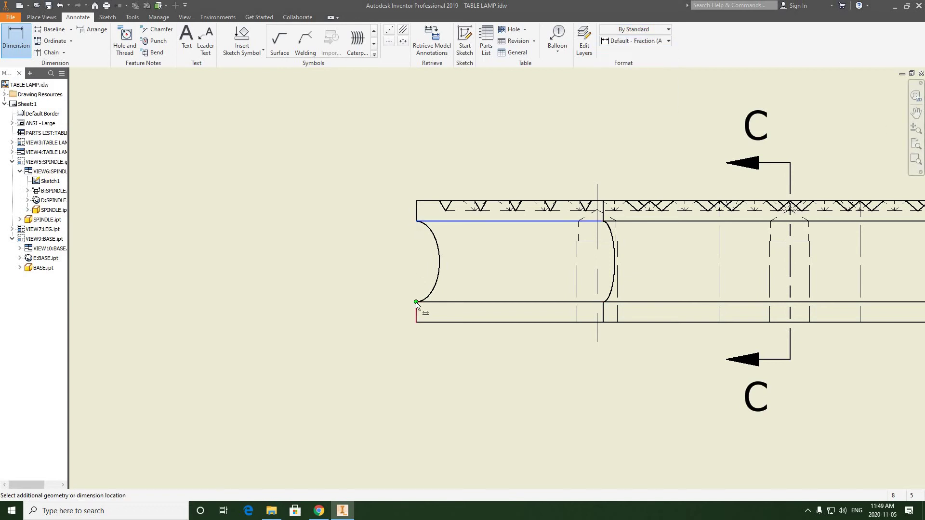
left_click(385, 292)
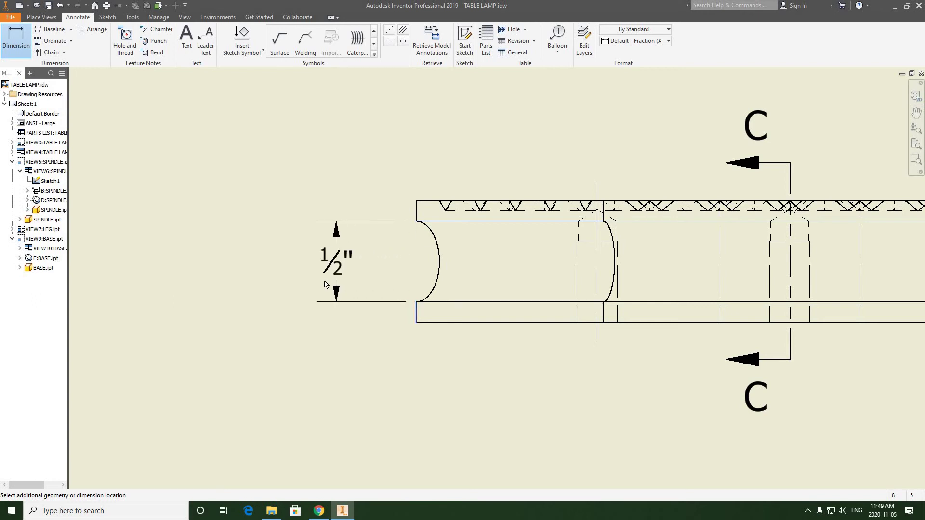
scroll(316, 283, "down", 5)
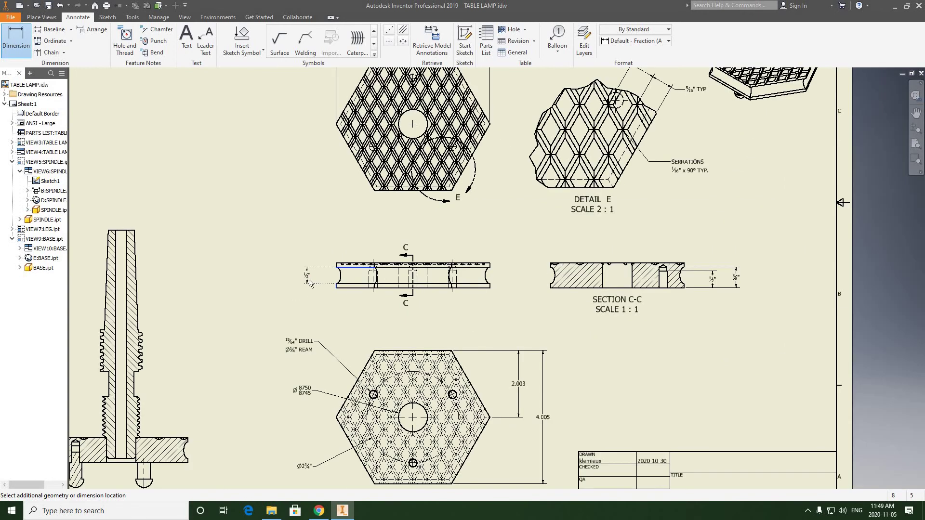
left_click(308, 283)
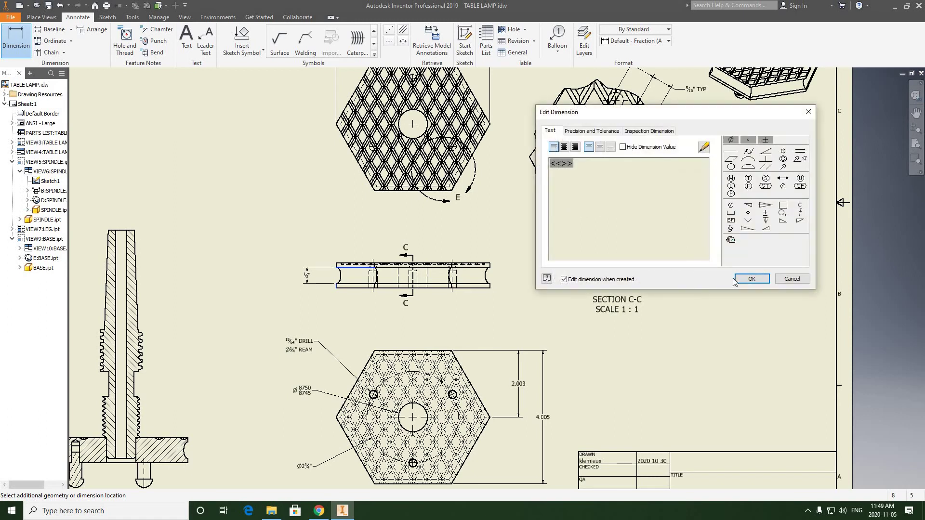
left_click(741, 279)
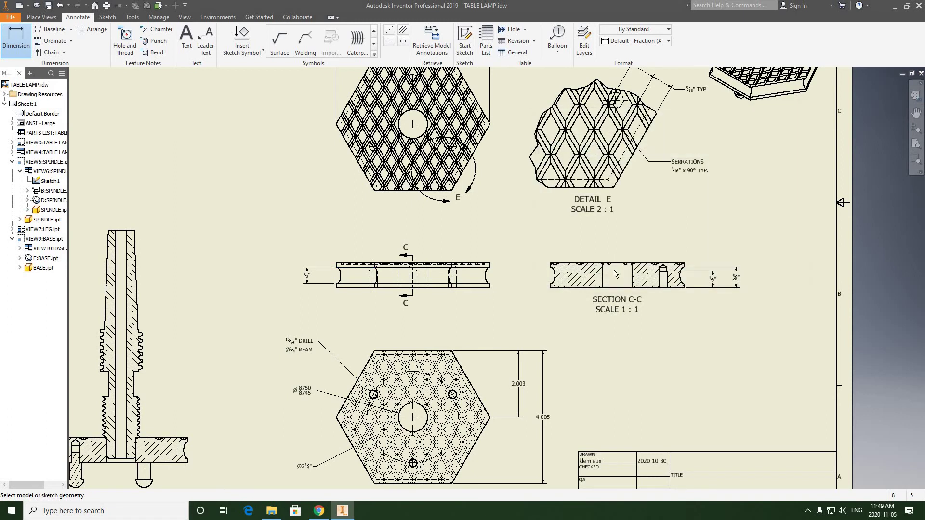
Step: Dimension the lip thickness from the base's top face to the groove's upper edge, aligned with the groove height dimension
middle_click_drag(293, 270, 347, 282)
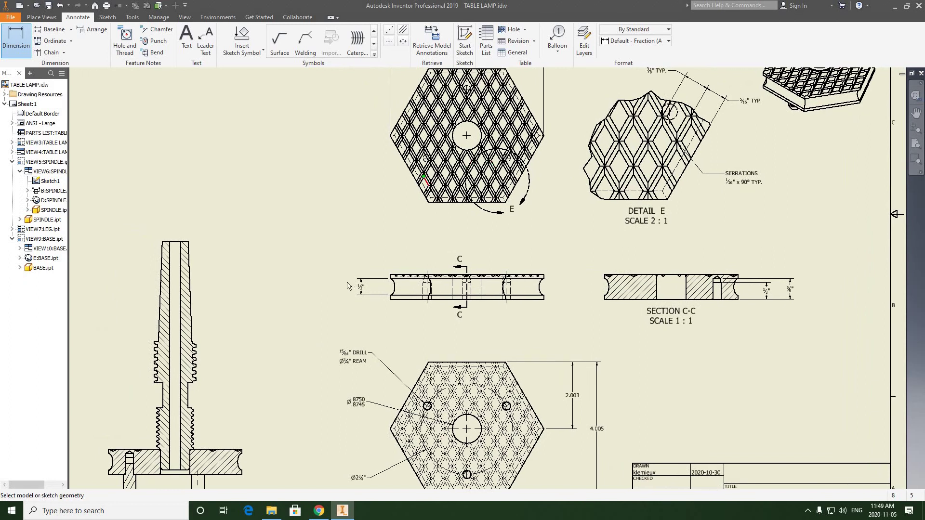
scroll(369, 282, "up", 5)
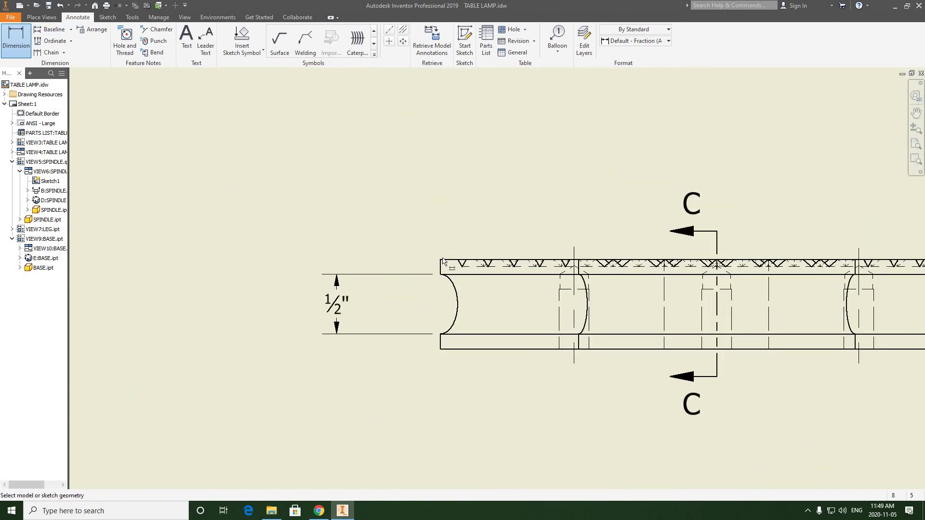
left_click(440, 261)
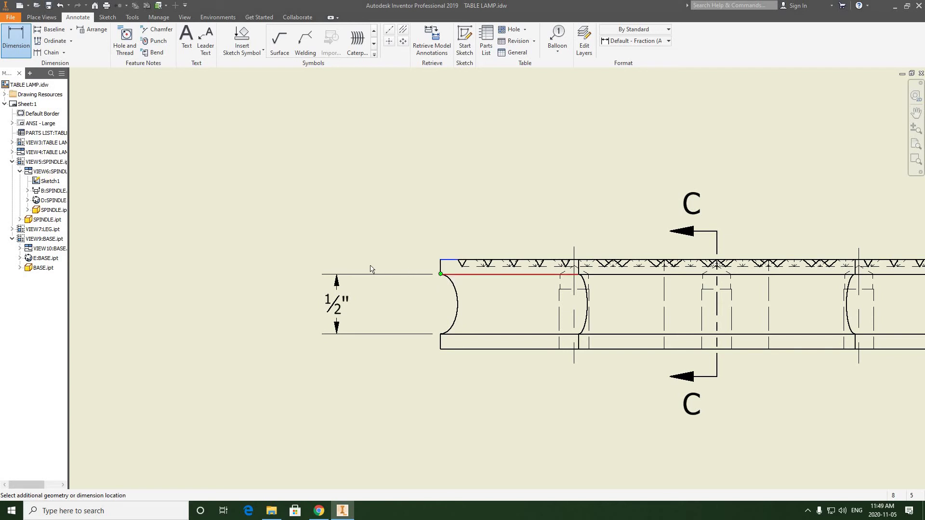
left_click(337, 271)
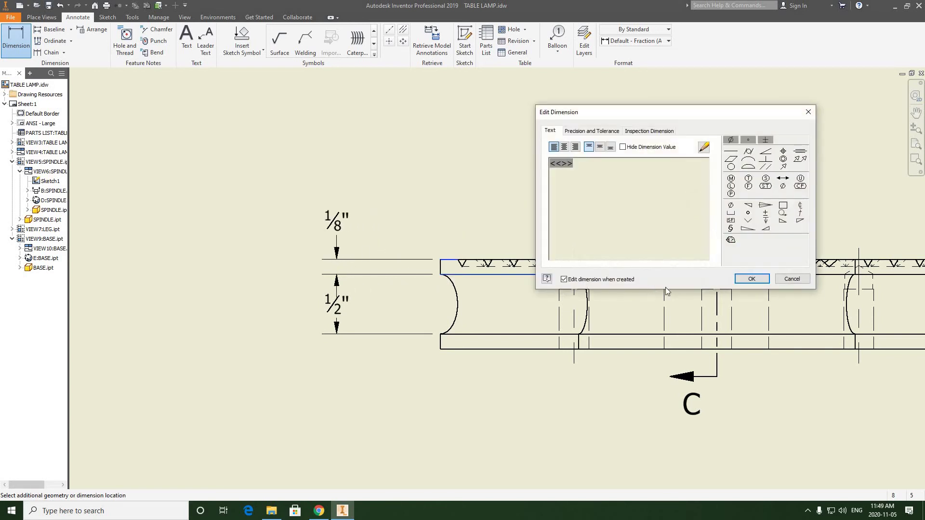
left_click(752, 280)
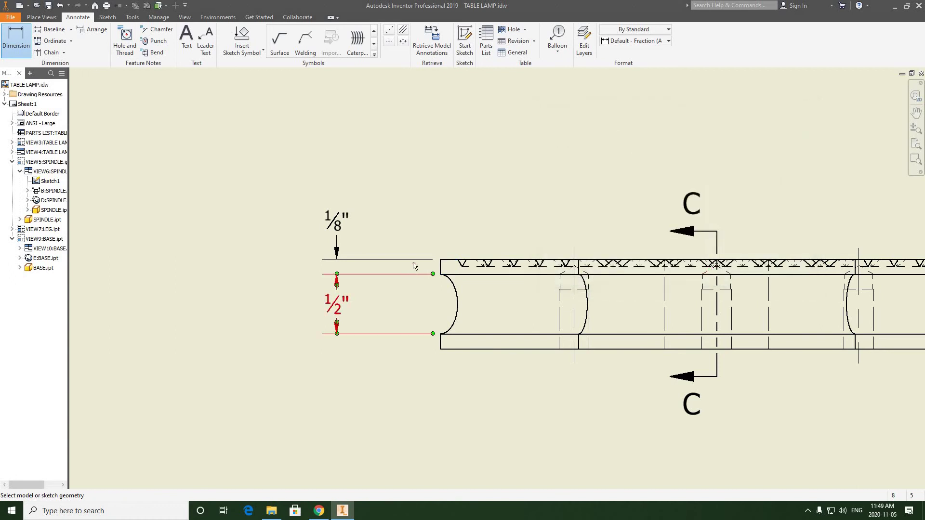
Step: Dimension the base's overall thickness in the side view, placed outside the groove height dimension
left_click(441, 260)
left_click(441, 349)
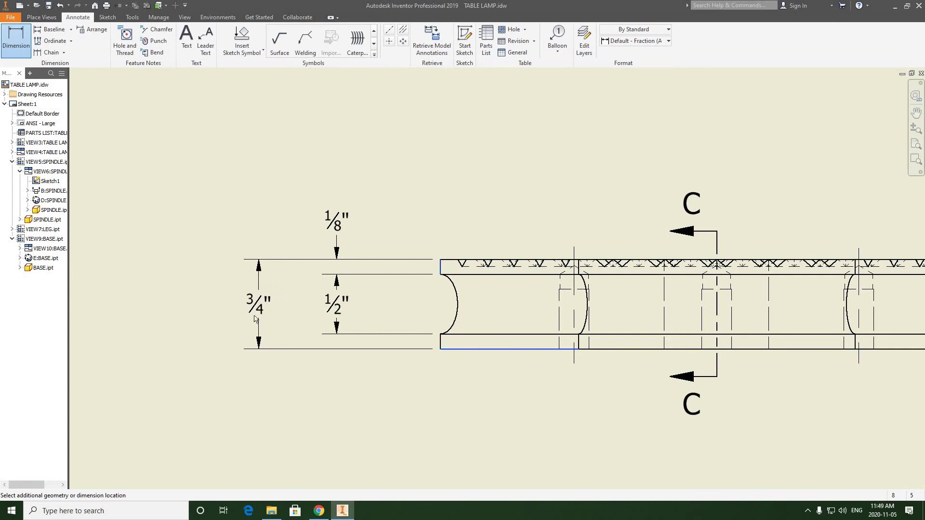
left_click(651, 269)
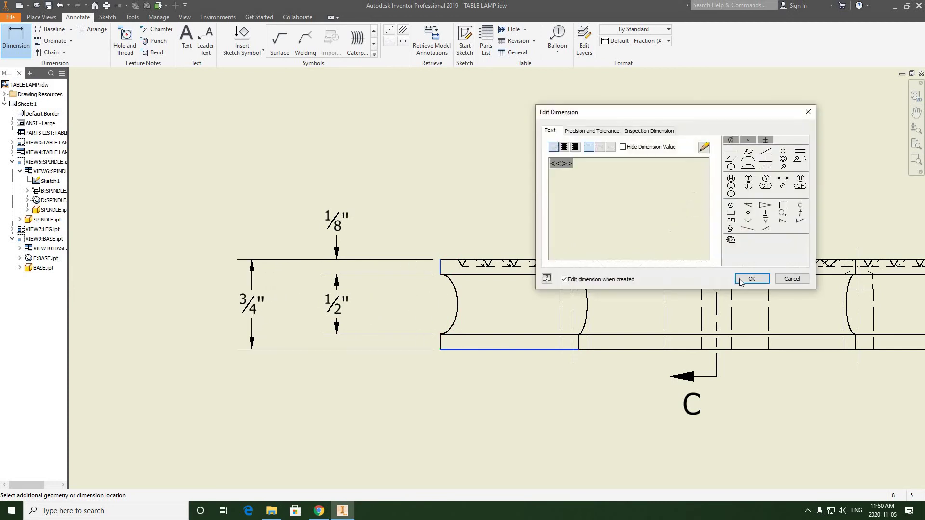
left_click(749, 281)
Step: Dimension the edge groove's depth above the base's side view with "TYP." appended, and place its text to the right of the extension lines
middle_click_drag(436, 215, 374, 235)
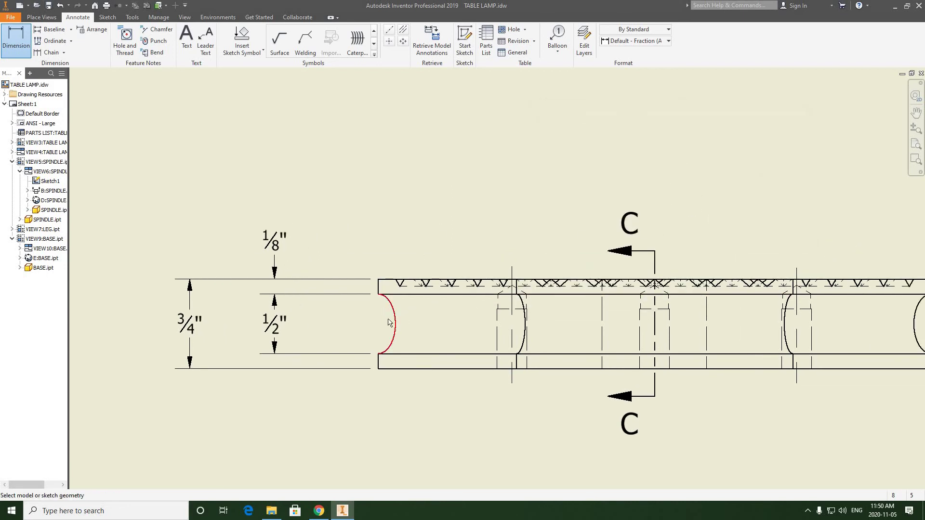
left_click(379, 287)
left_click(395, 328)
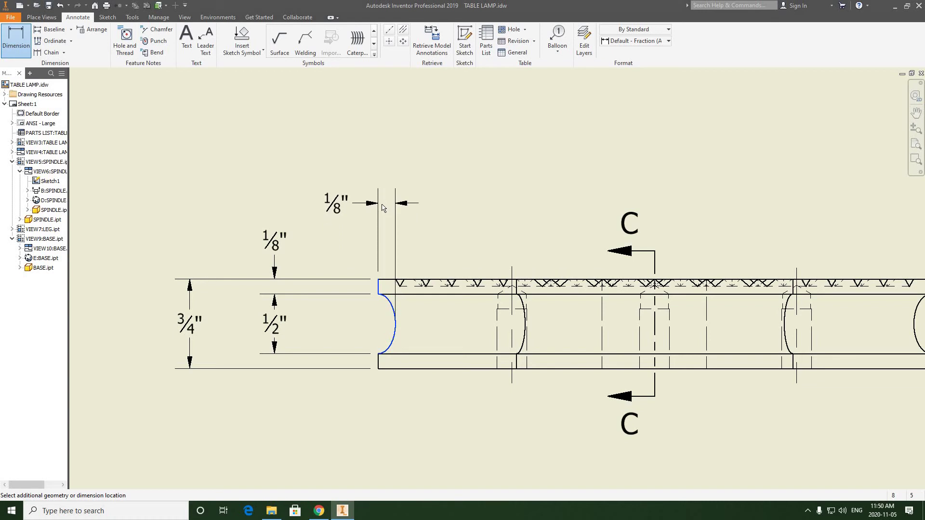
left_click(384, 208)
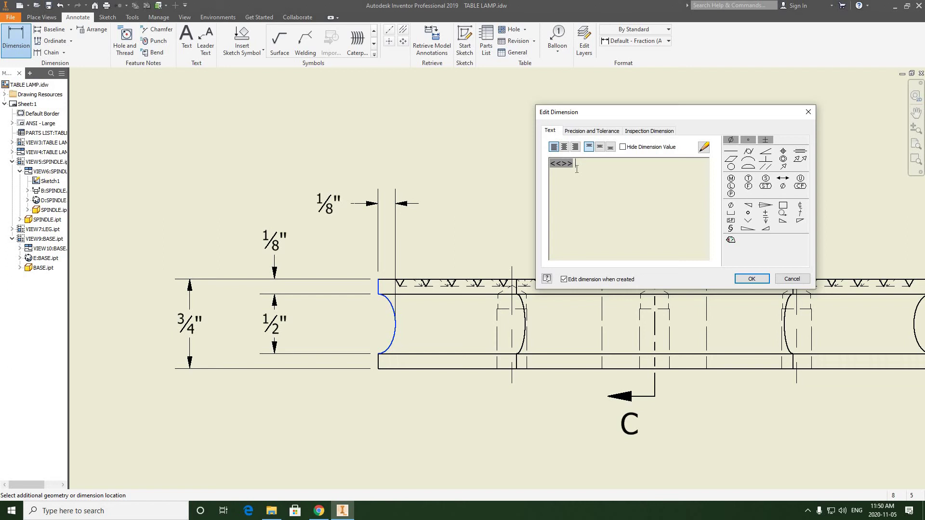
type("TYP.")
left_click(750, 279)
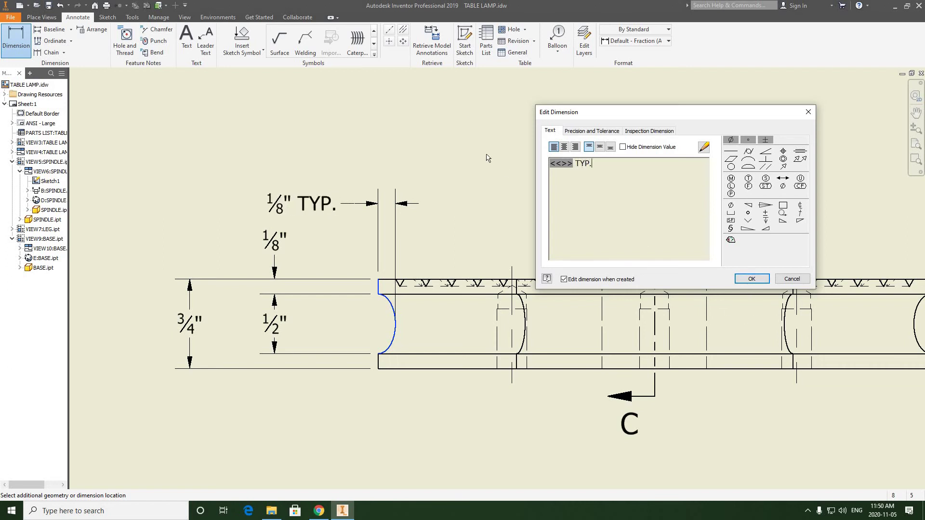
right_click(512, 155)
left_click(508, 114)
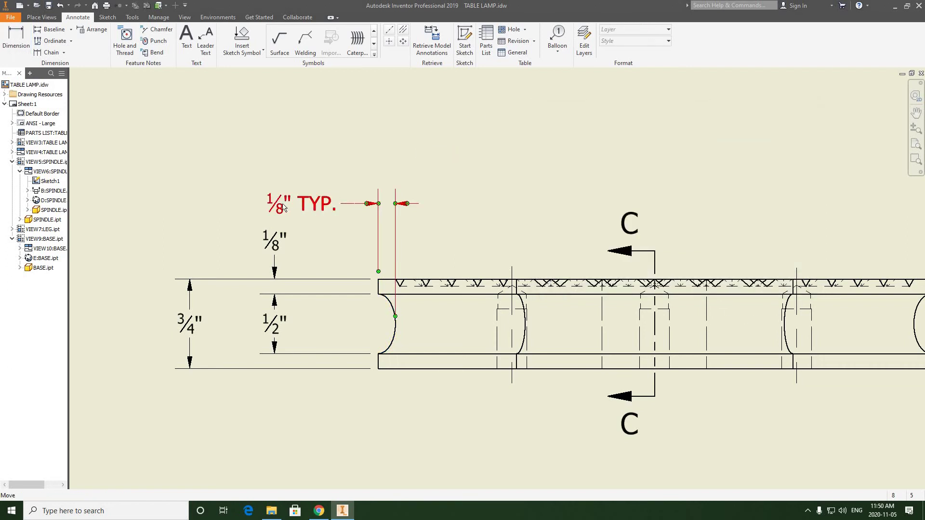
left_click_drag(403, 202, 488, 207)
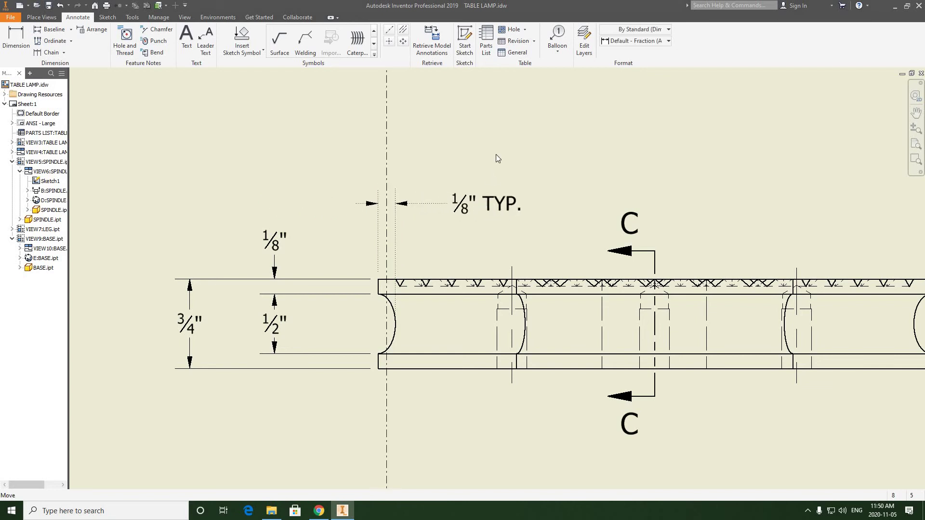
Step: Review the base's dimensioned views and the assembly views with Section A-A across the sheet
scroll(347, 219, "down", 2)
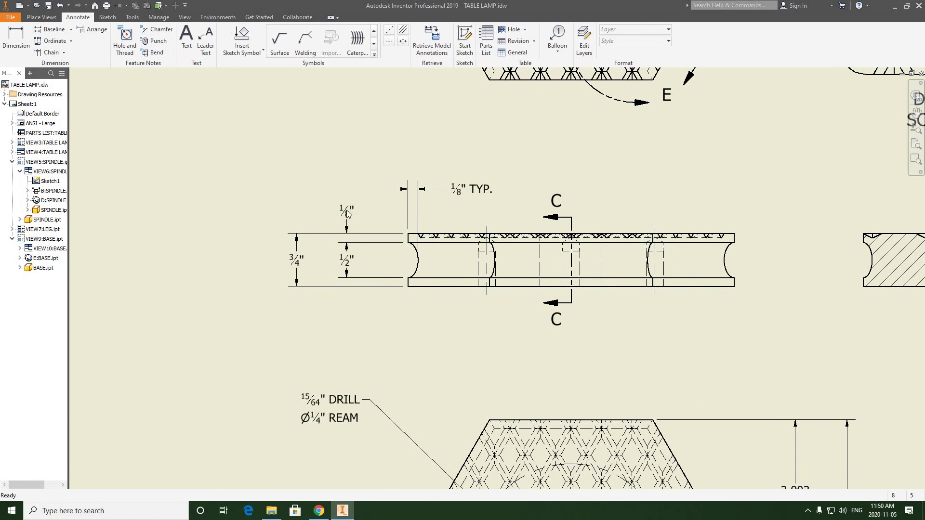
scroll(346, 213, "down", 1)
scroll(343, 212, "down", 1)
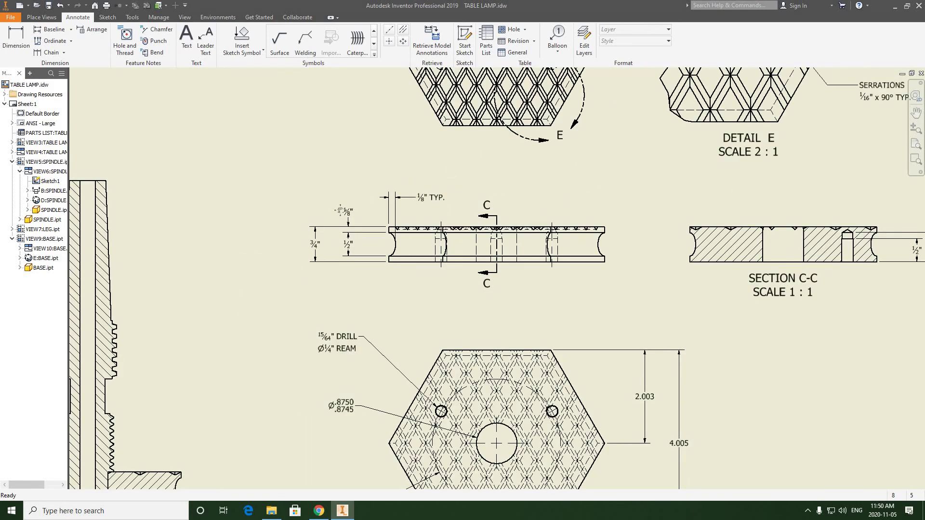
middle_click_drag(479, 196, 364, 222)
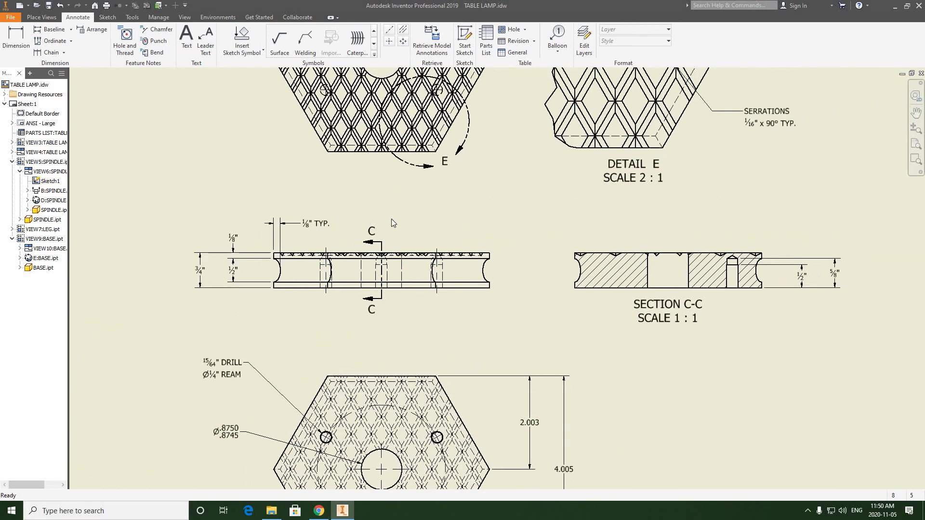
scroll(427, 211, "down", 2)
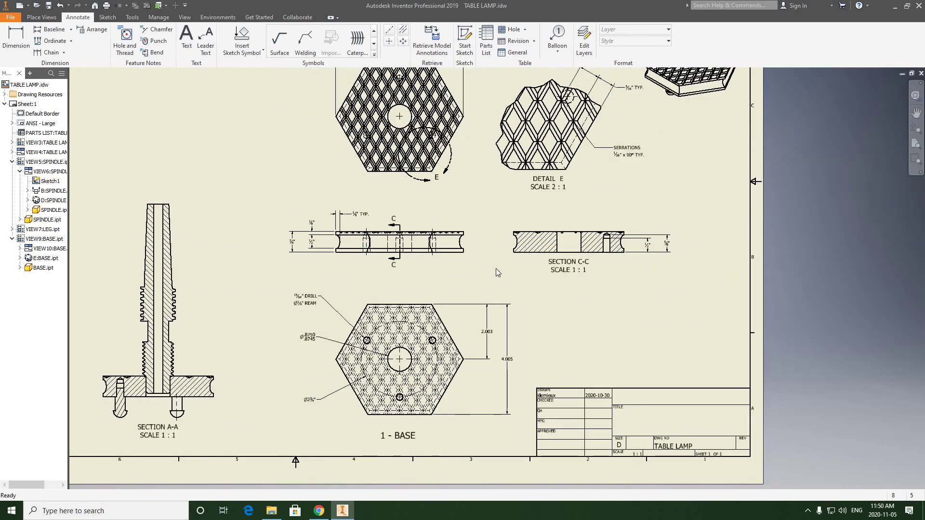
middle_click_drag(499, 348, 502, 417)
mouse_move(496, 172)
middle_mouse_down()
mouse_move(557, 135)
mouse_move(570, 113)
middle_mouse_up()
mouse_move(304, 275)
middle_mouse_down()
mouse_move(427, 256)
mouse_move(358, 279)
middle_mouse_up()
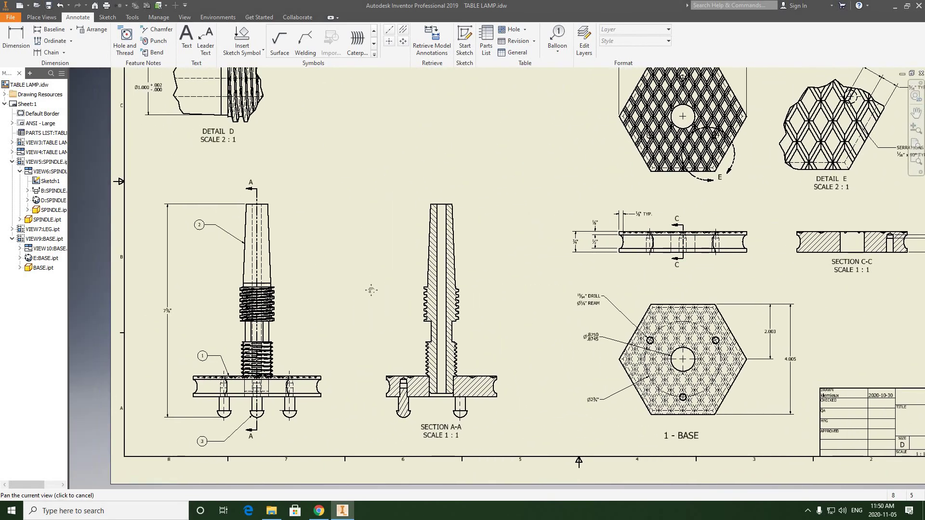
Step: Add a bisector centerline between the two hidden bore lines in the spindle's Detail D view
left_click_drag(358, 278, 371, 291)
key("Escape")
middle_click_drag(330, 267, 325, 332)
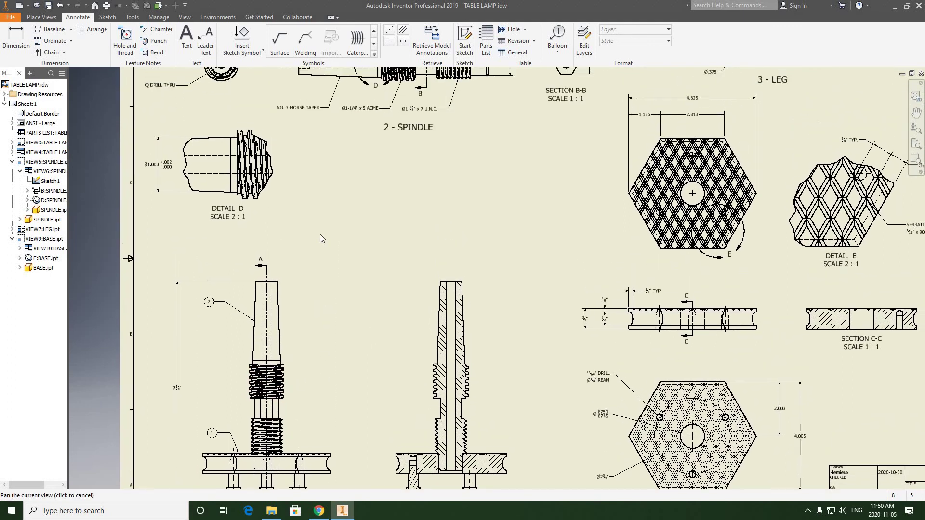
middle_click_drag(320, 235, 333, 297)
scroll(207, 230, "up", 2)
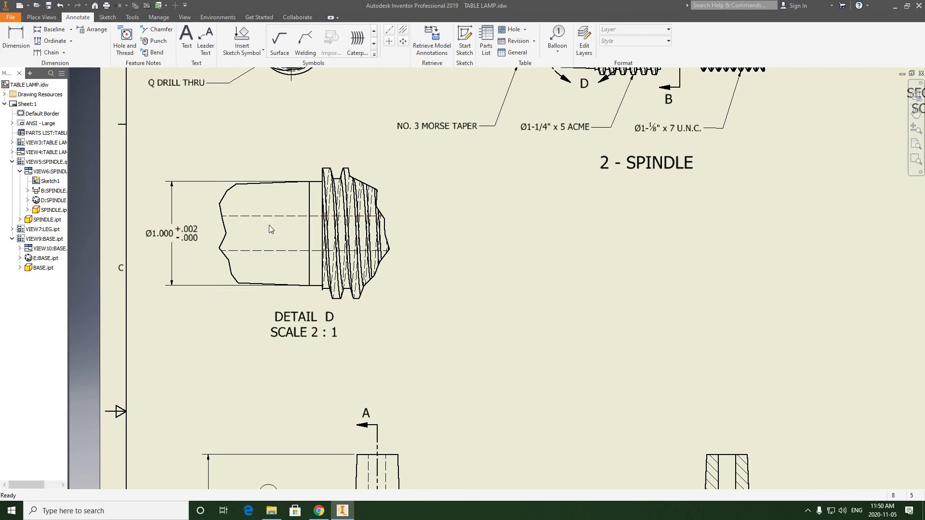
left_click(403, 32)
left_click(291, 216)
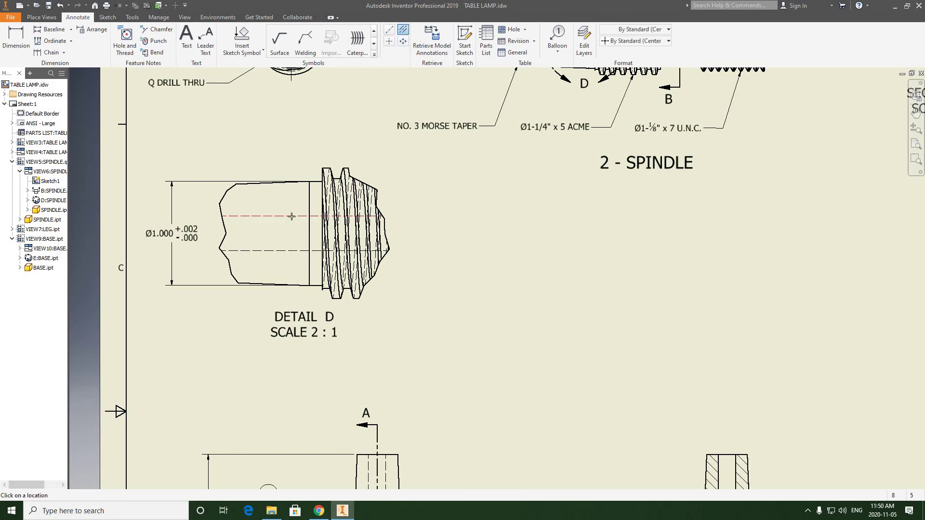
left_click(290, 250)
right_click(444, 204)
left_click(400, 207)
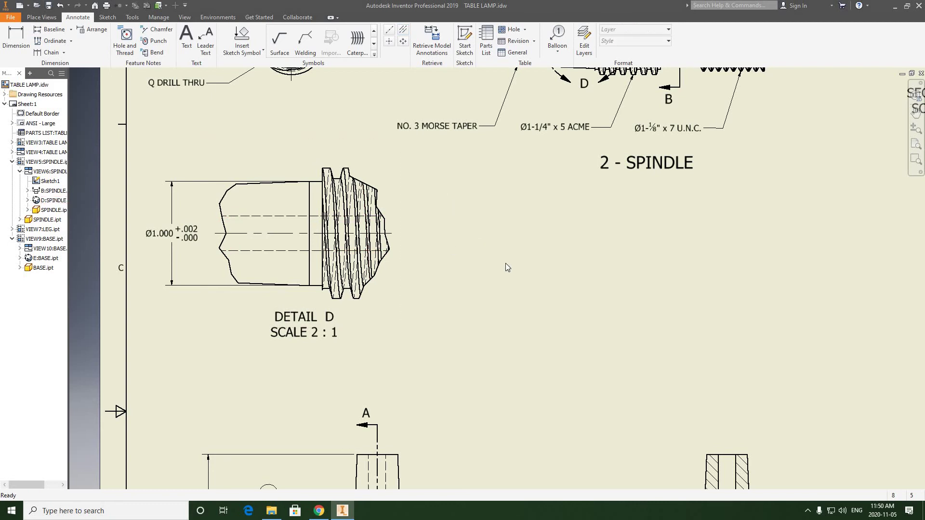
Step: Review the sheet's part and assembly views, including Section C-C of the base and Detail D of the spindle, for complete annotations
scroll(557, 265, "down", 3)
mouse_move(557, 265)
middle_mouse_down()
mouse_move(368, 277)
mouse_move(389, 276)
mouse_move(348, 243)
middle_mouse_up()
scroll(389, 275, "down", 3)
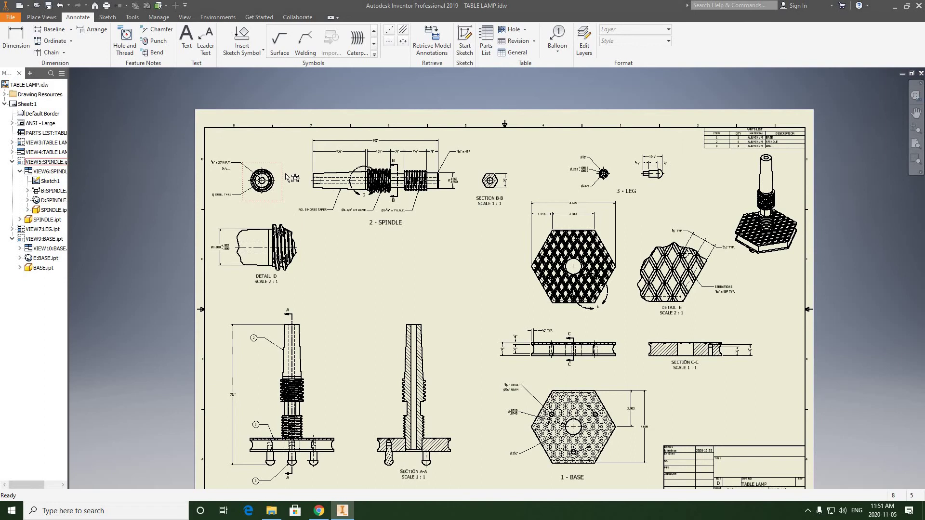
left_click_drag(282, 174, 286, 174)
mouse_move(453, 262)
middle_mouse_down()
mouse_move(402, 226)
mouse_move(379, 266)
middle_mouse_up()
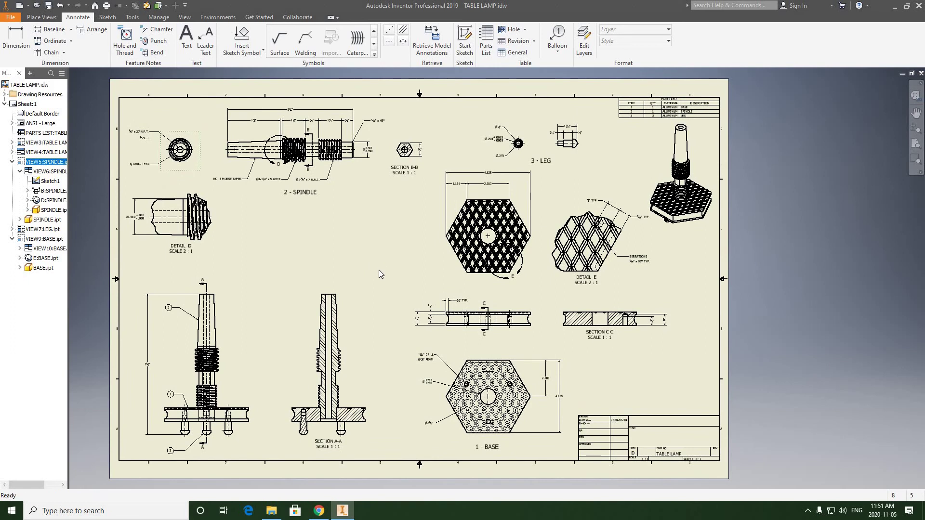
scroll(444, 307, "down", 5)
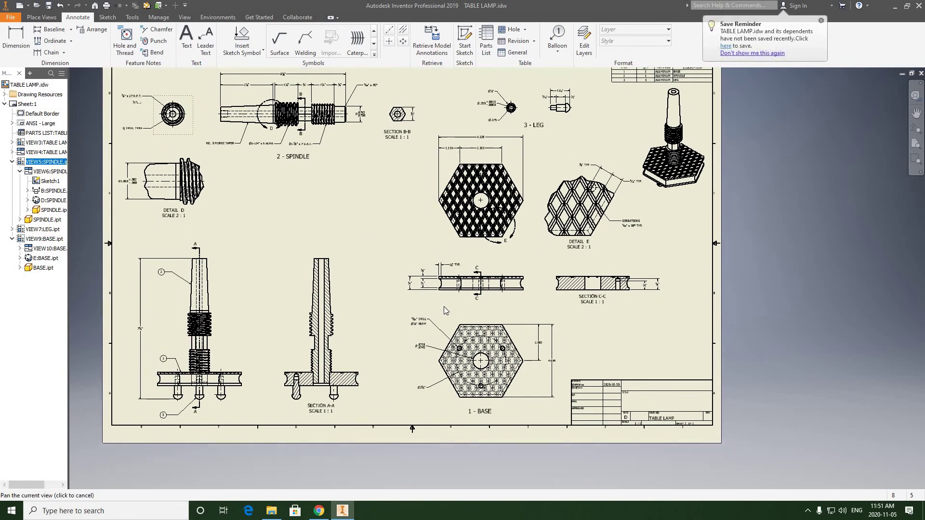
scroll(444, 306, "up", 5)
scroll(625, 260, "down", 1)
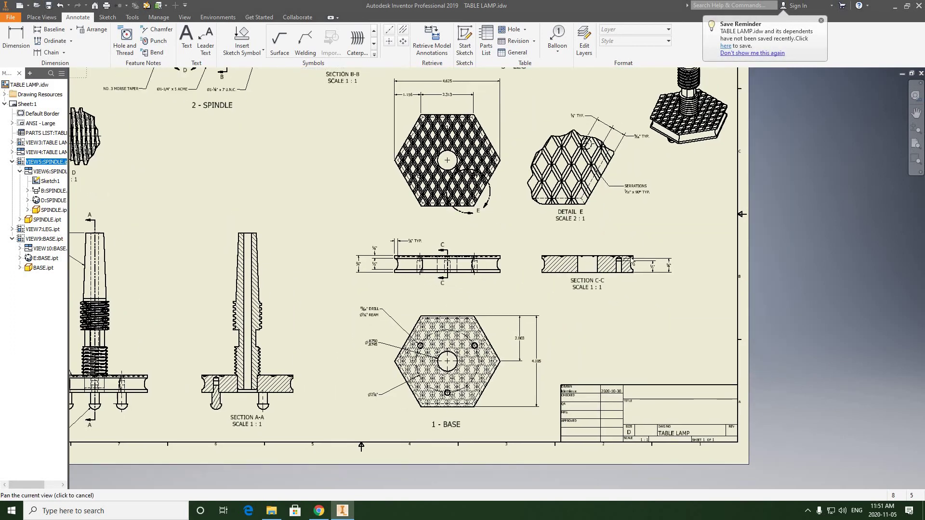
scroll(625, 260, "up", 3)
left_click(600, 262)
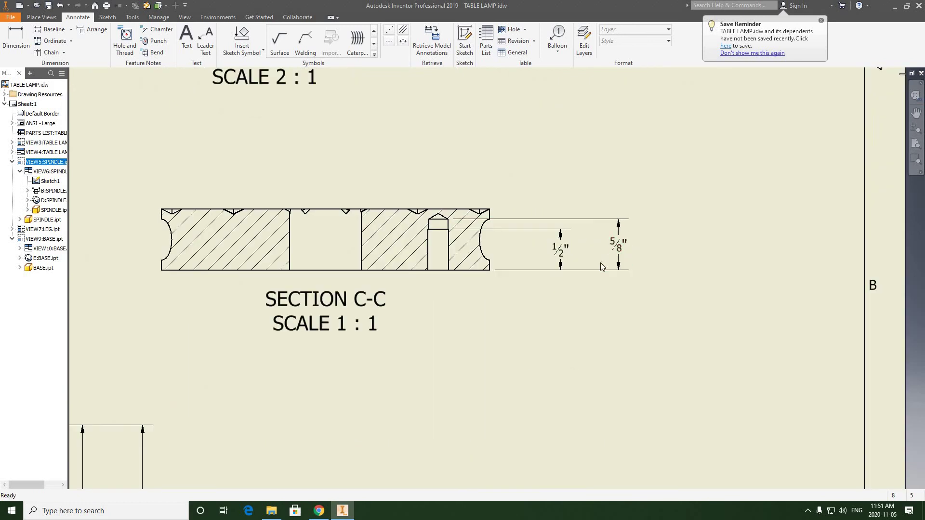
scroll(600, 262, "down", 3)
key("F2")
left_click_drag(438, 231, 459, 254)
left_click_drag(148, 184, 257, 204)
scroll(256, 204, "up", 2)
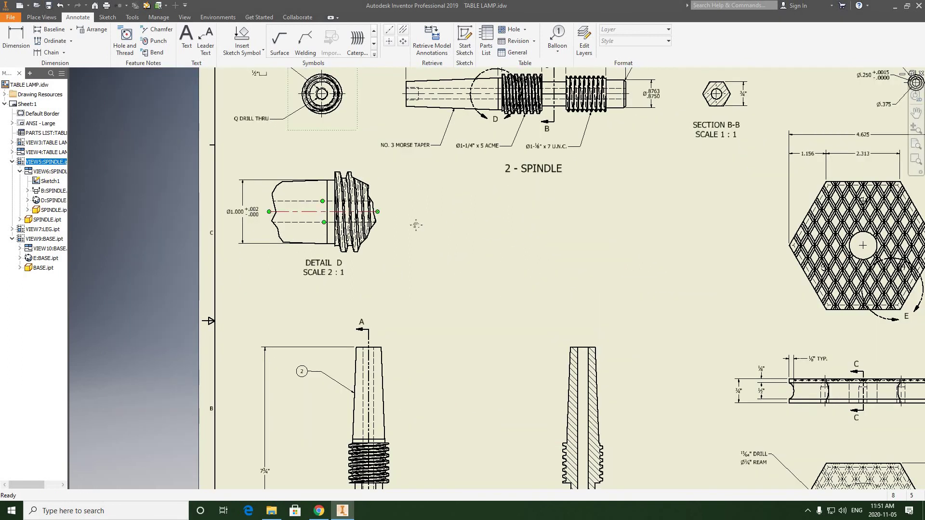
Step: Move the across-flats dimension in Section B-B slightly farther away from the hexagon
scroll(277, 212, "down", 1)
scroll(539, 165, "up", 5)
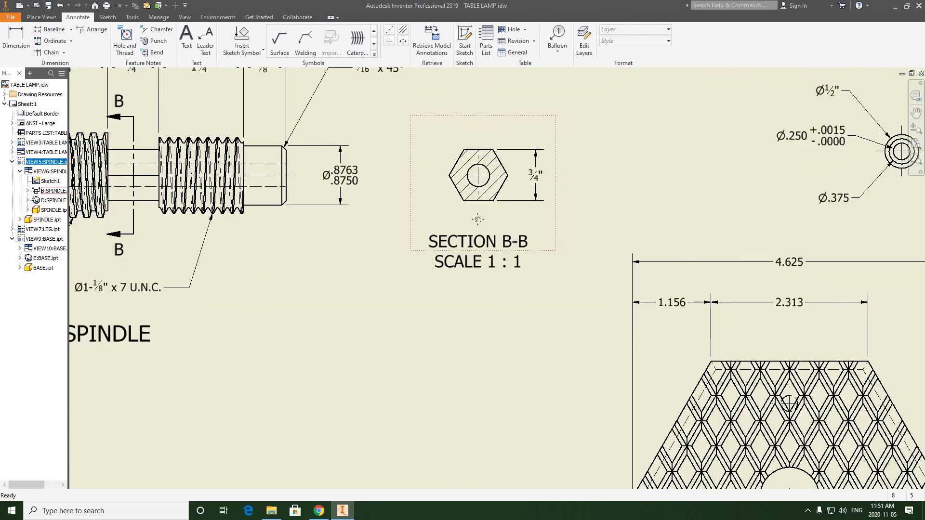
scroll(481, 230, "down", 2)
key("Escape")
left_click(474, 230)
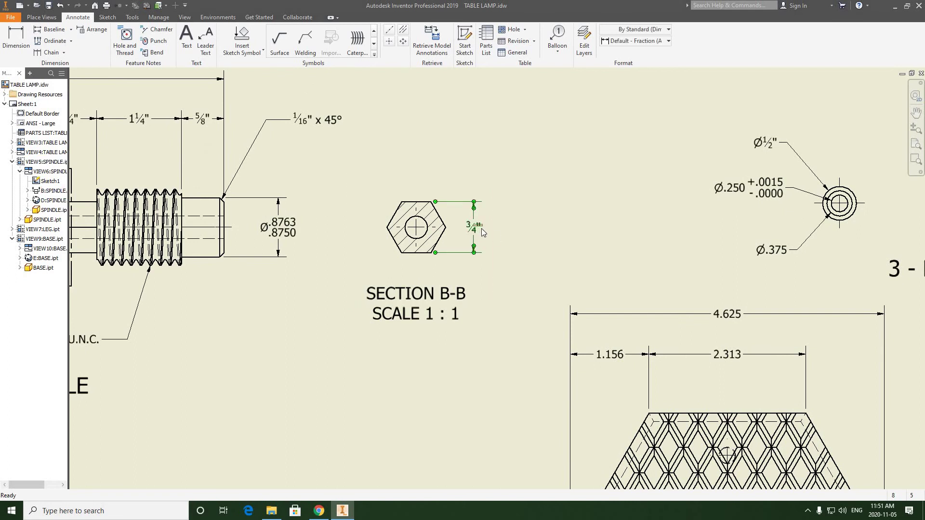
left_click_drag(474, 232, 489, 228)
scroll(488, 234, "up", 6)
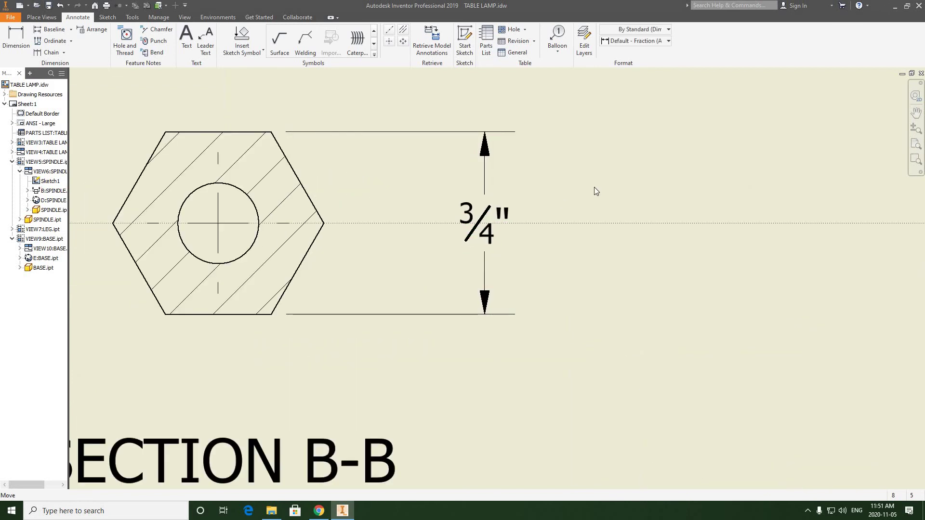
scroll(567, 214, "down", 8)
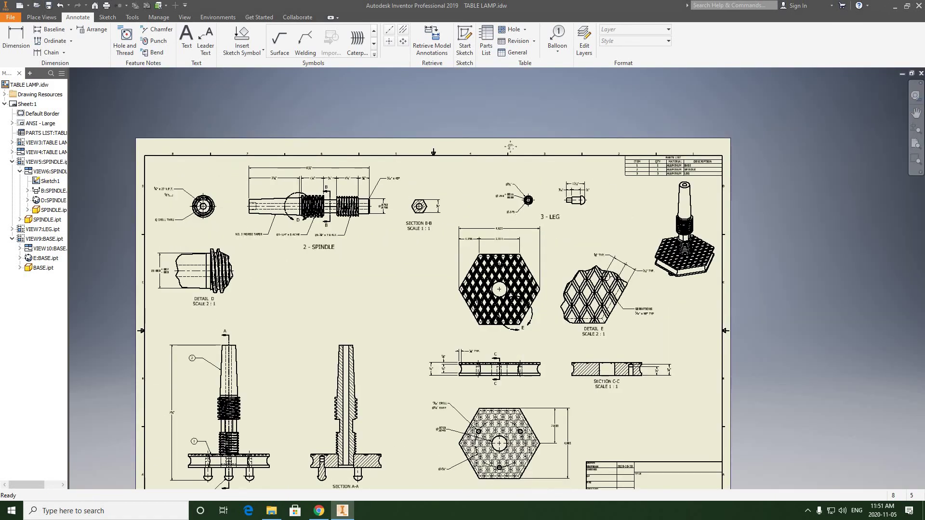
middle_click_drag(510, 145, 500, 44)
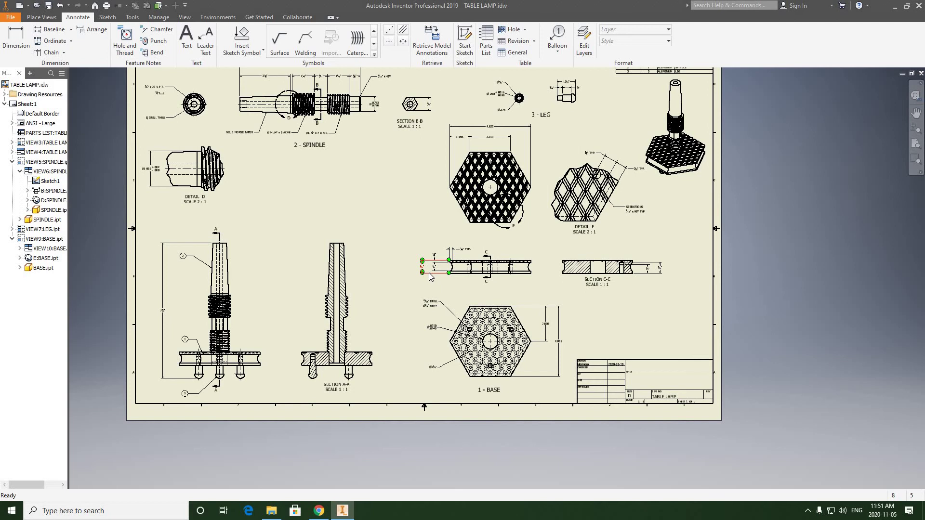
Step: Inspect the part, section and assembly views across the whole sheet for remaining annotation problems
left_click(391, 215)
scroll(389, 215, "up", 3)
mouse_move(388, 216)
middle_mouse_down()
mouse_move(413, 209)
mouse_move(390, 228)
mouse_move(328, 181)
middle_mouse_up()
scroll(378, 142, "down", 3)
mouse_move(330, 260)
middle_mouse_down()
mouse_move(309, 210)
mouse_move(233, 266)
mouse_move(363, 263)
middle_mouse_up()
scroll(304, 265, "up", 3)
scroll(321, 265, "down", 3)
scroll(342, 261, "up", 3)
scroll(357, 256, "down", 4)
scroll(357, 256, "up", 3)
key("Escape")
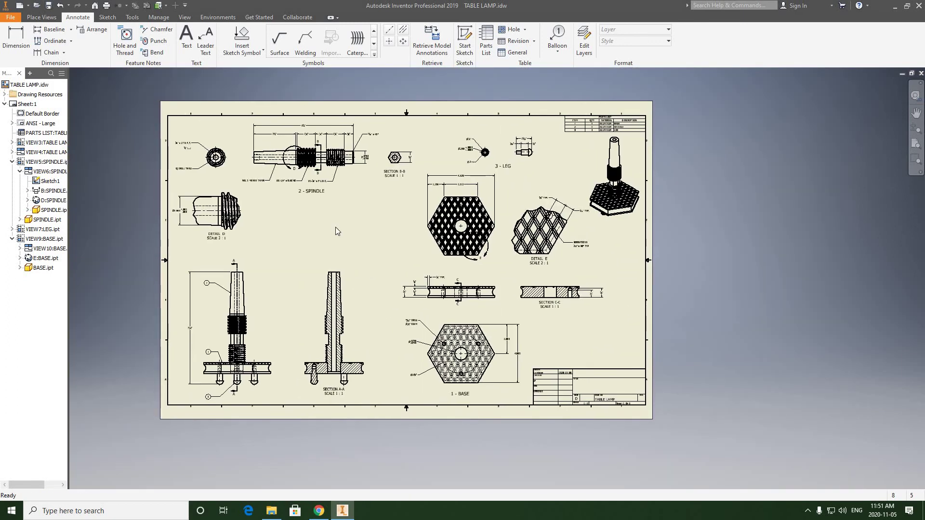
Step: Save the drawing, then enter the drafter's name as author in its iProperties
left_click(48, 5)
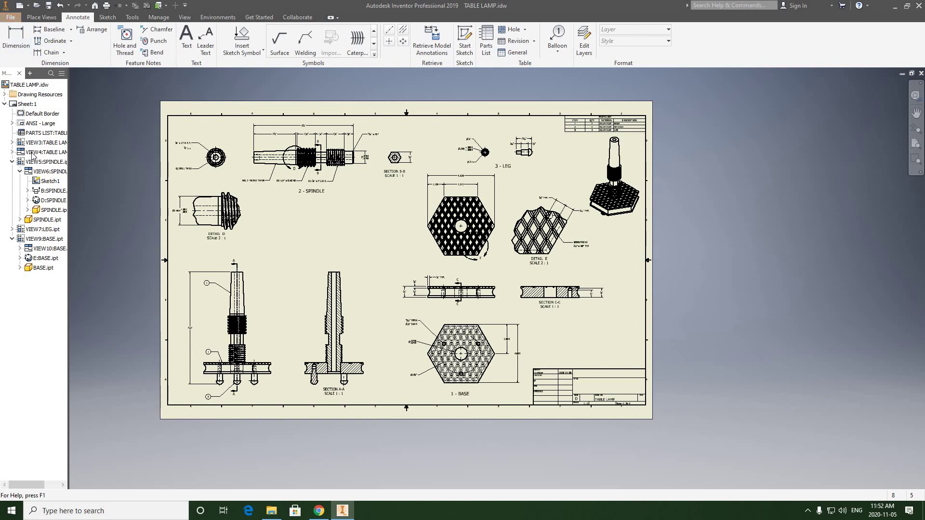
left_click(11, 17)
left_click(36, 209)
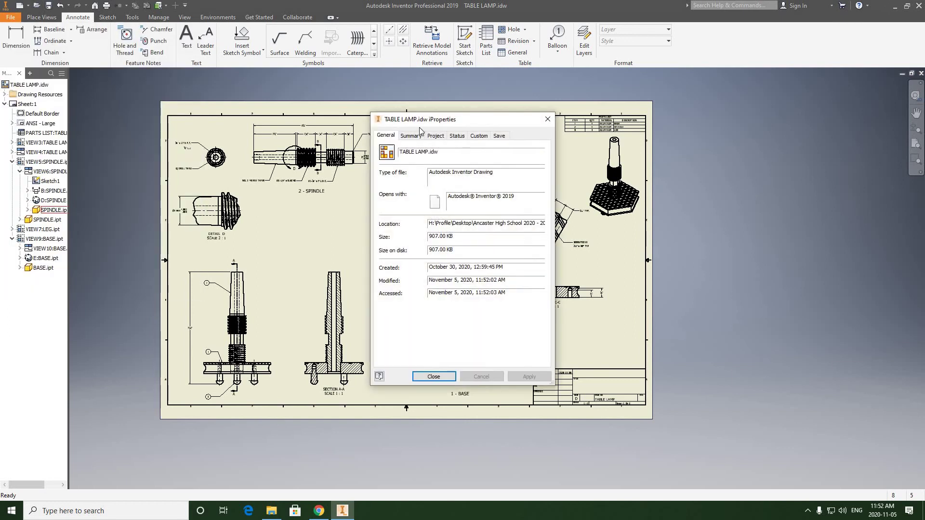
left_click(413, 135)
left_click_drag(459, 176, 388, 179)
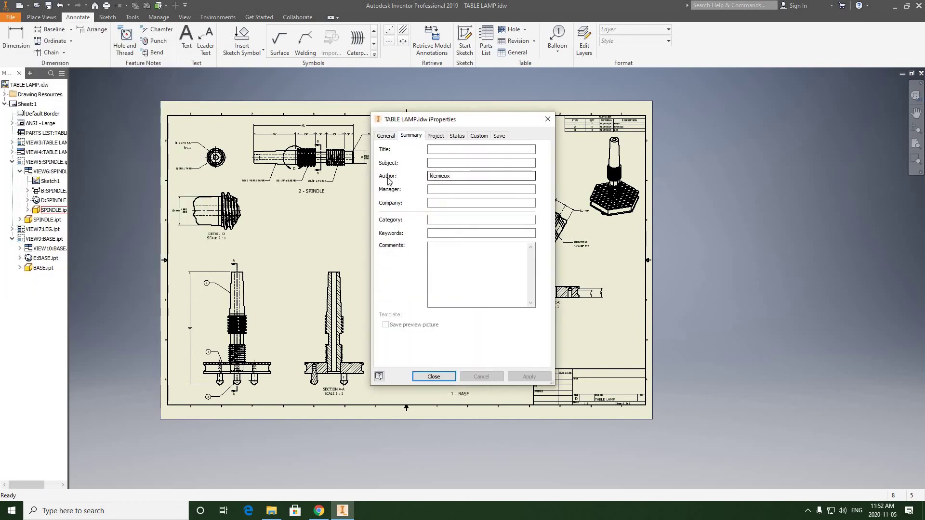
type("K. LEMIEUX")
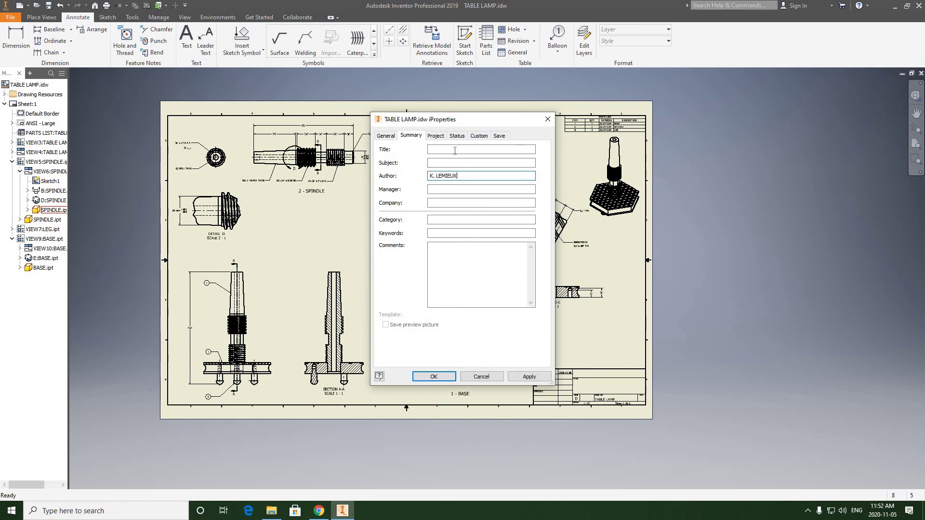
Step: Set the drawing's title property to TABLE LAMP ASSEMBLY + DETAILS and its company to ANCASTER HIGH SCHOOL
left_click(448, 150)
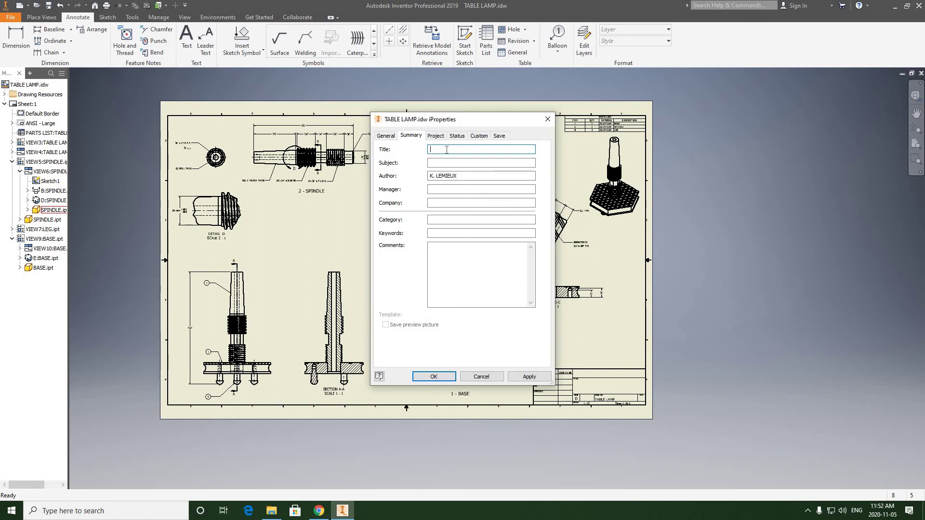
type("TABLE LAMP ASSEMBLY + D")
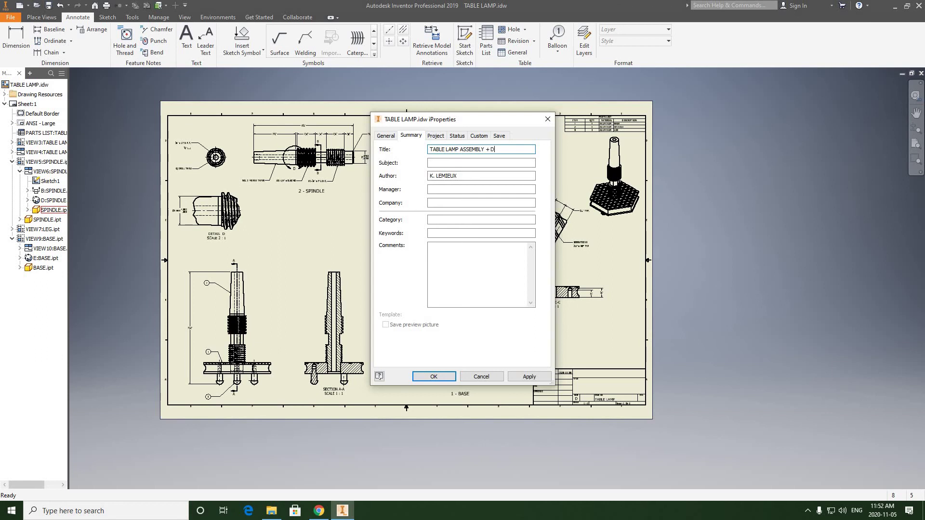
type("TAILS")
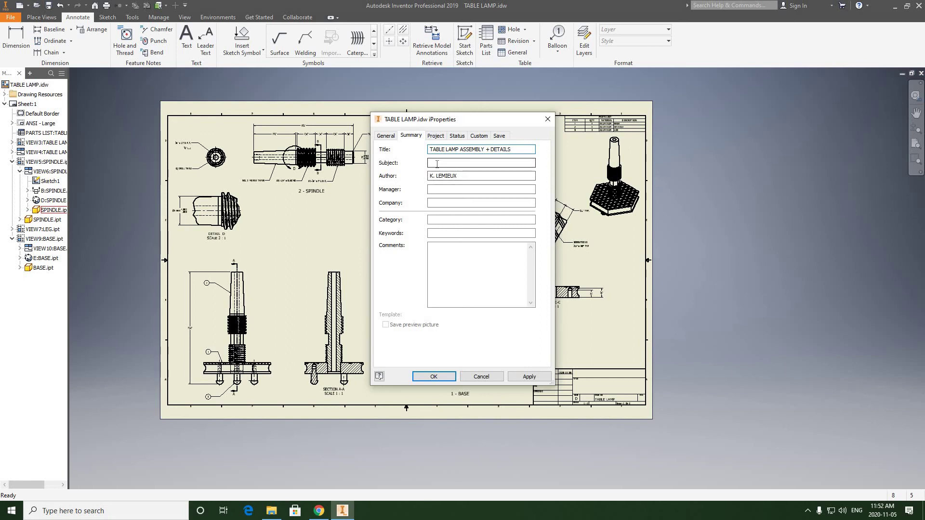
left_click(440, 201)
type("A")
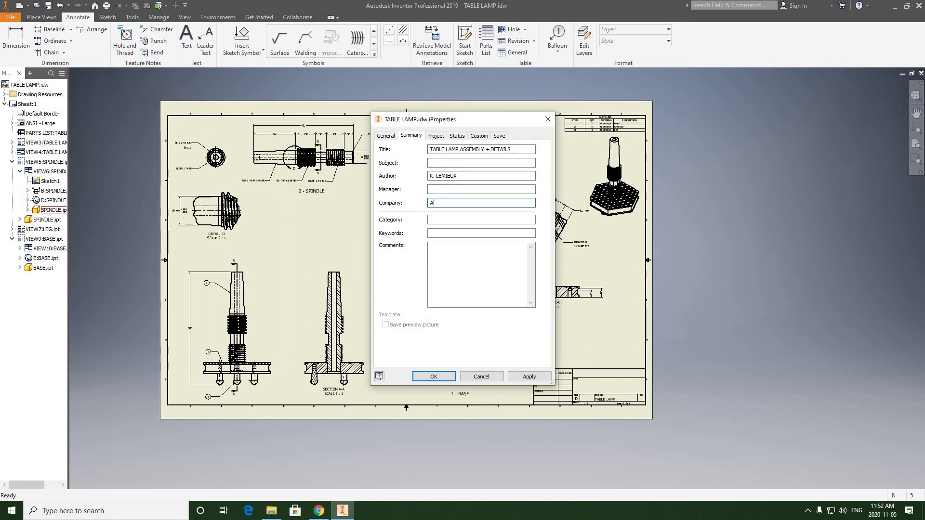
type("NCASTER HIGH SCHOOL")
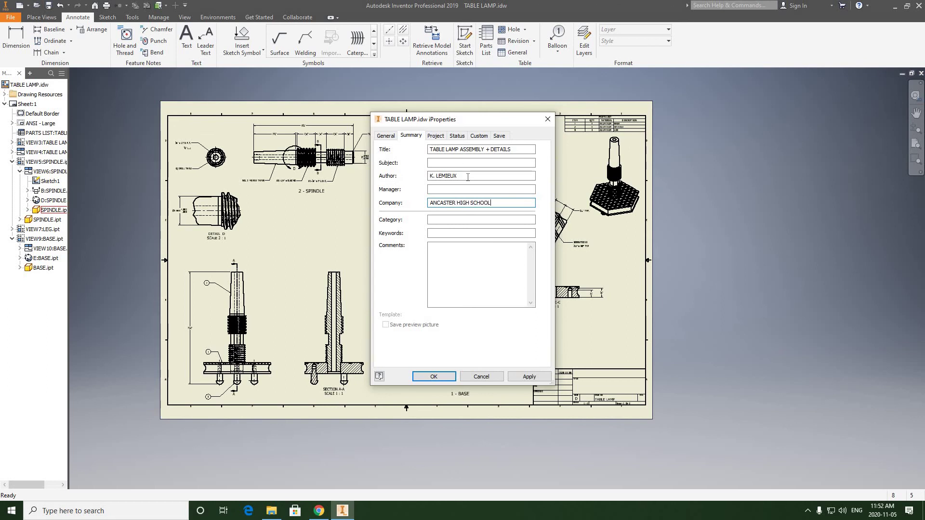
Step: Set the drawing's revision number to 0 and its part number to 4M1-04 in the project properties
left_click(435, 135)
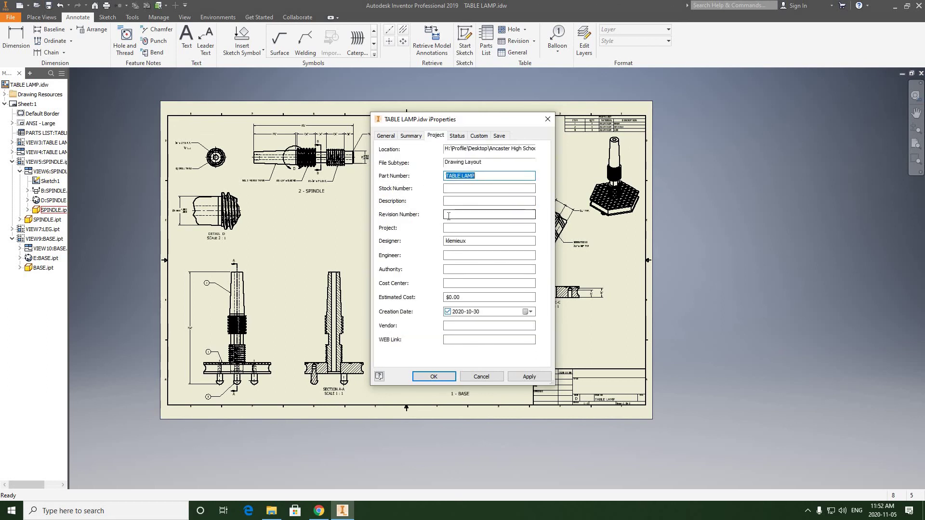
left_click(448, 214)
type("0")
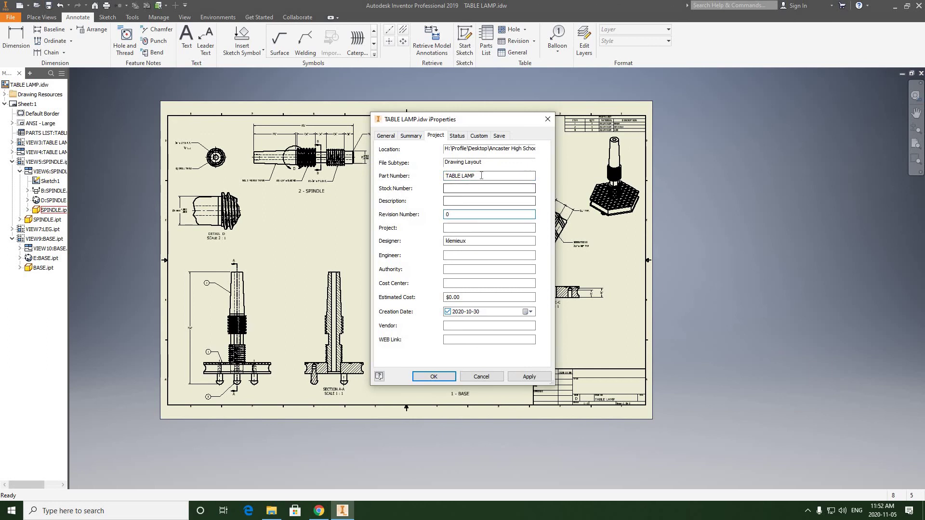
left_click_drag(481, 176, 437, 178)
type("4M1-04")
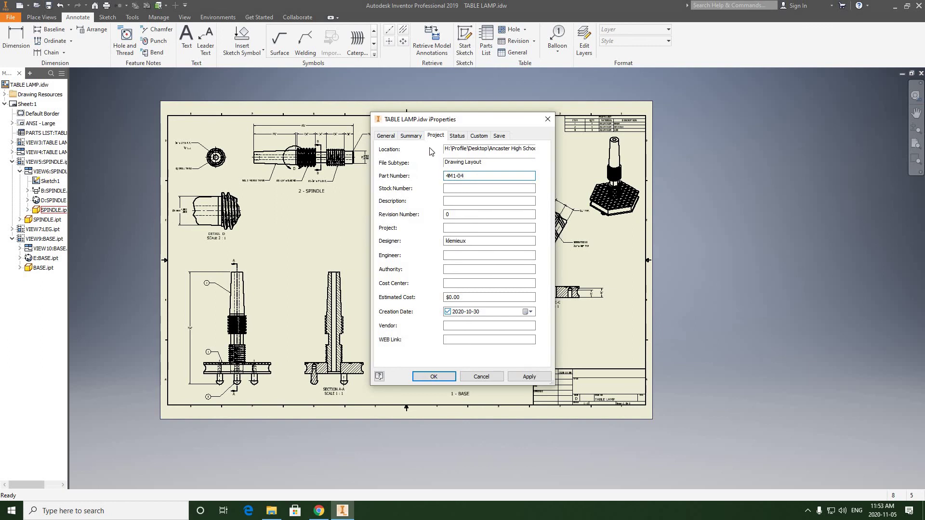
Step: Enter the checker's name, enable the checked date 2020-11-05, and apply the drawing's iProperties
left_click(457, 136)
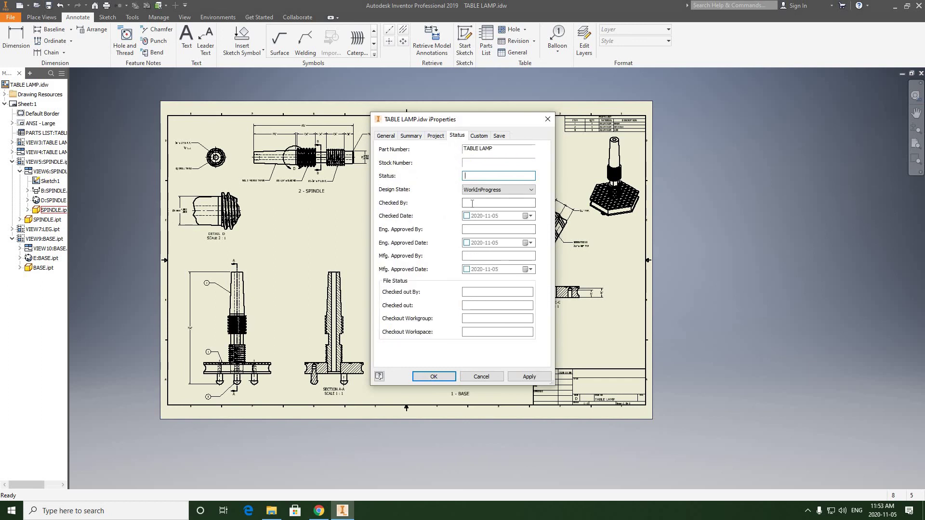
left_click(472, 203)
type("J")
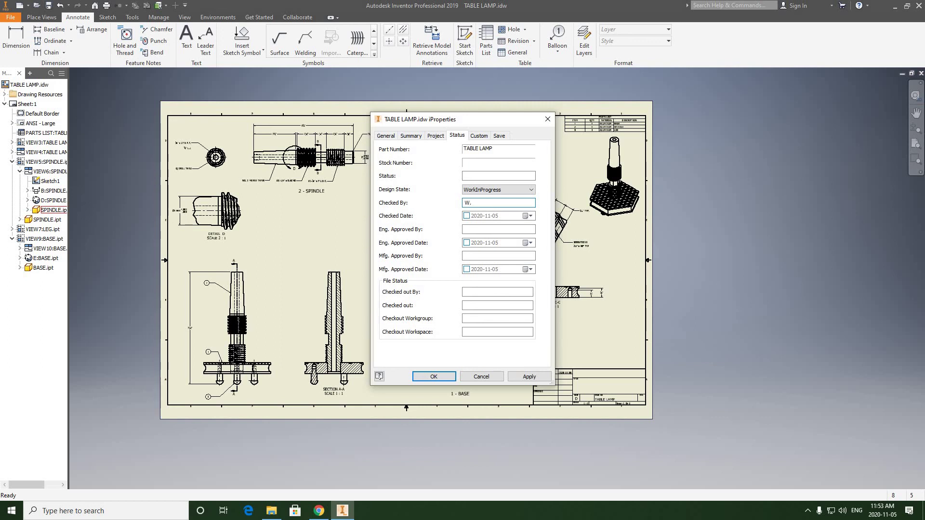
type(". CUELL")
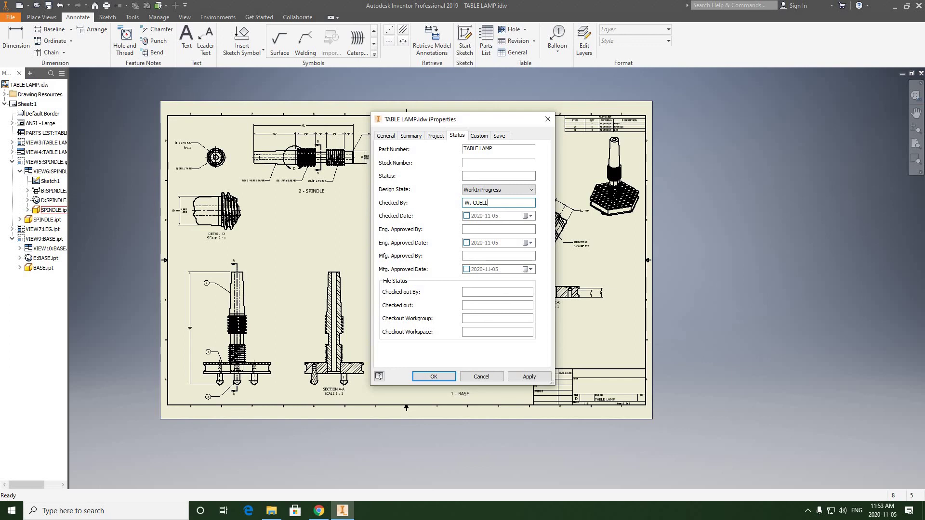
left_click(466, 215)
left_click(526, 378)
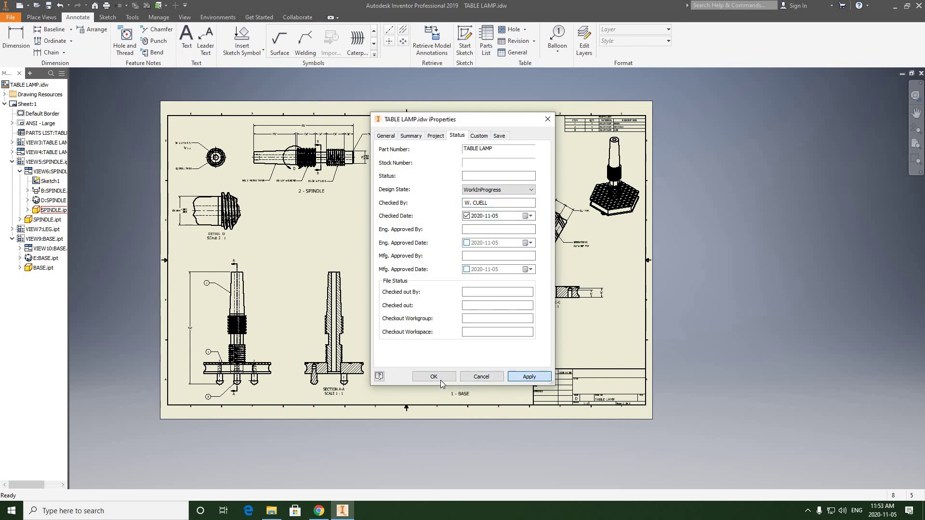
left_click(440, 378)
Step: Check the title block's drafter, checker, company, title, drawing number and revision entries, and the full sheet
mouse_move(590, 398)
middle_mouse_down()
mouse_move(526, 324)
mouse_move(539, 327)
middle_mouse_up()
scroll(530, 320, "down", 8)
scroll(539, 328, "up", 3)
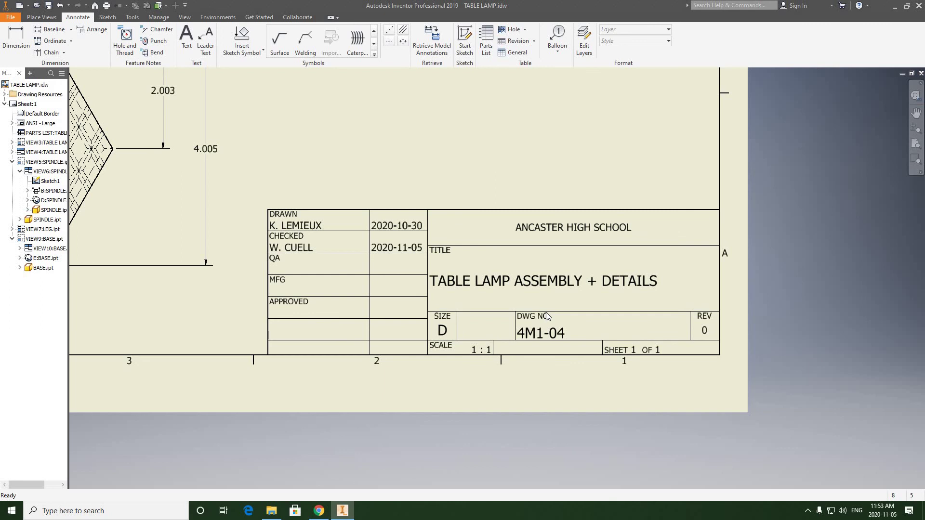
scroll(545, 313, "up", 5)
middle_click_drag(383, 266, 397, 273)
scroll(397, 273, "down", 5)
scroll(422, 274, "up", 3)
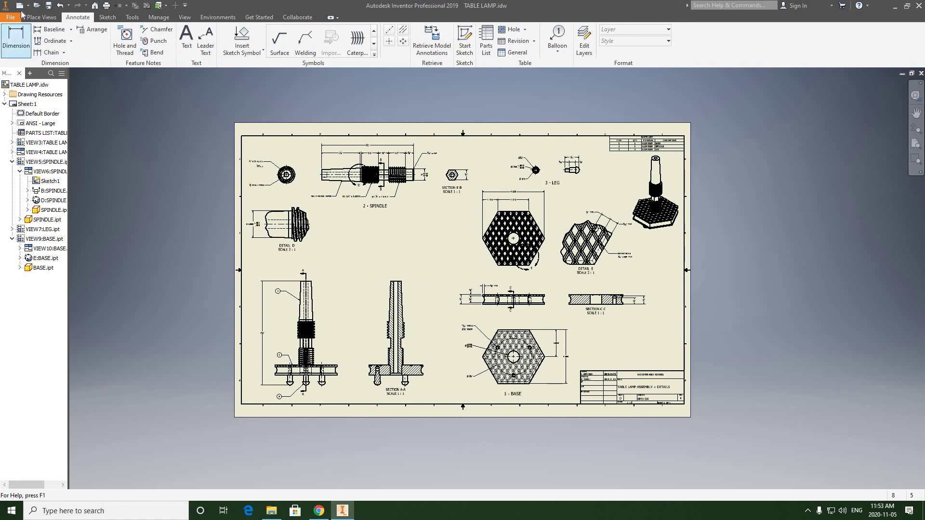
Step: Save the drawing and save a PDF copy as TABLE LAMP.pdf in the TABLE LAMP folder
left_click(48, 6)
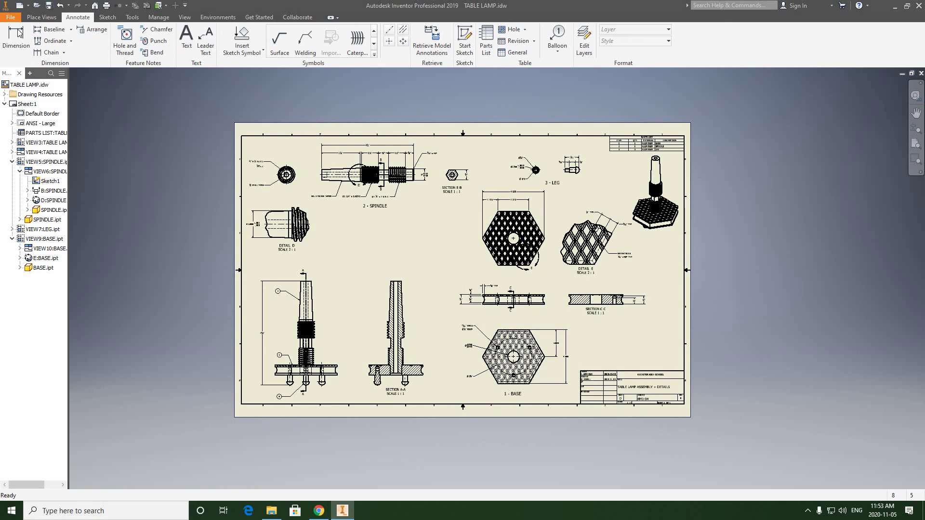
left_click(10, 16)
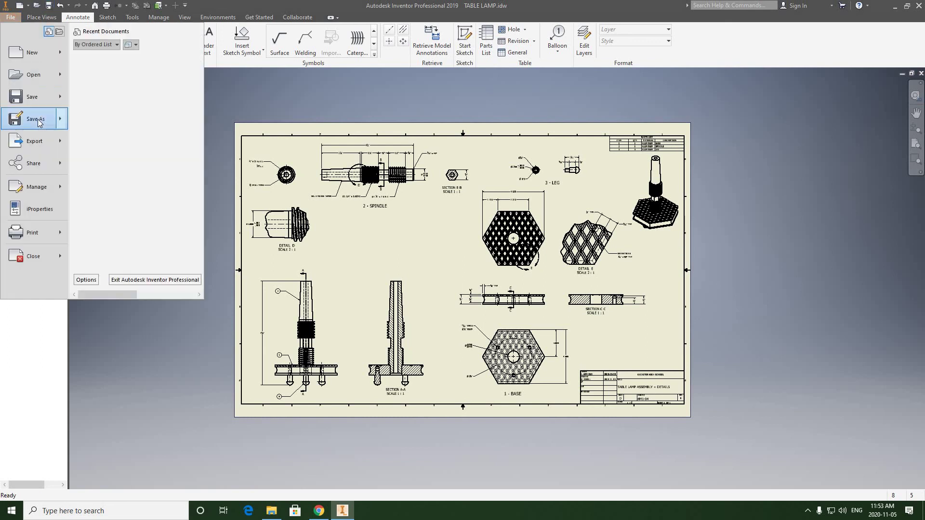
mouse_move(60, 120)
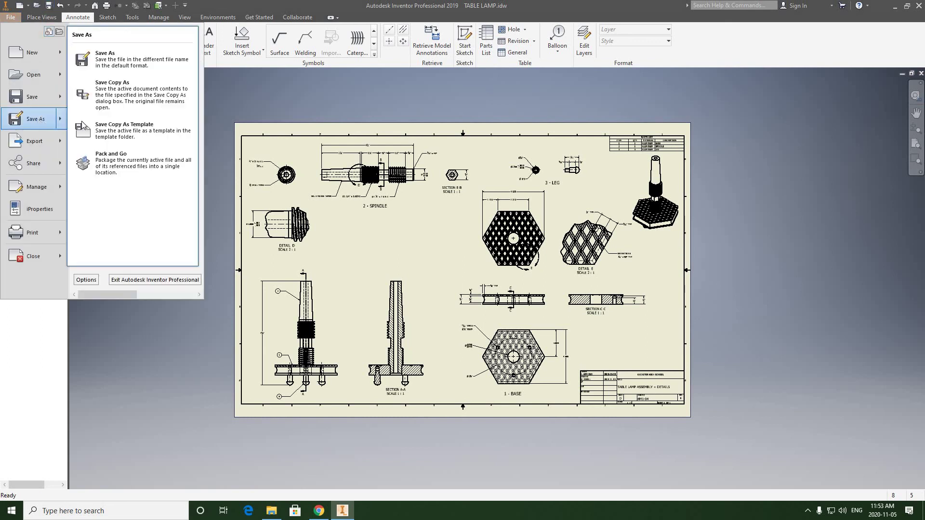
left_click(120, 96)
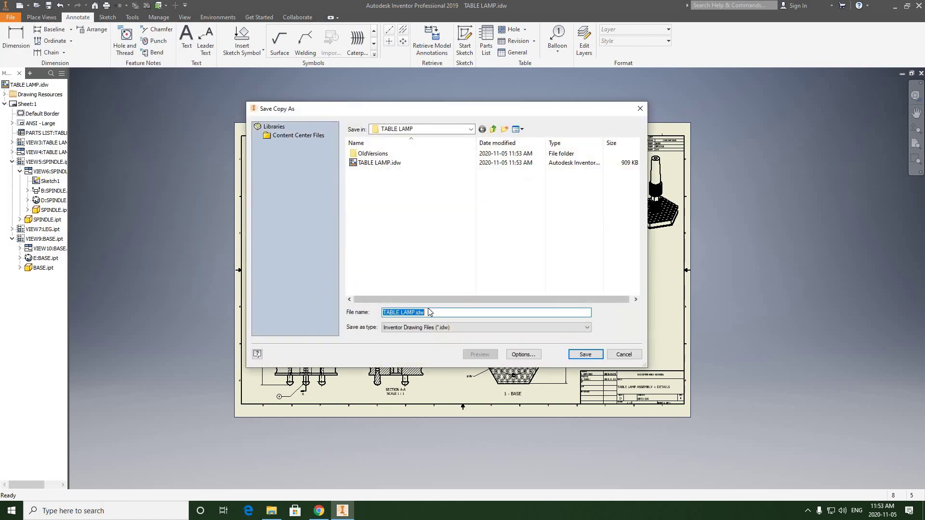
left_click(475, 331)
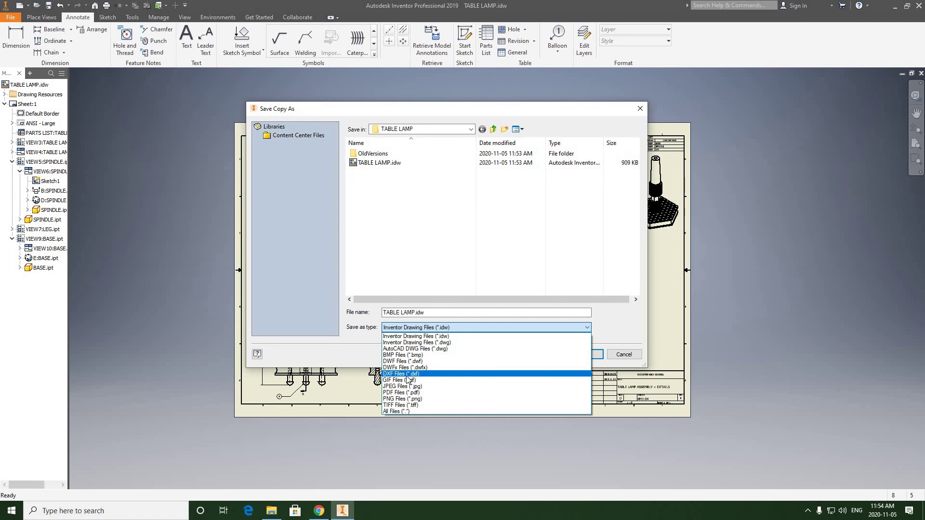
left_click(397, 392)
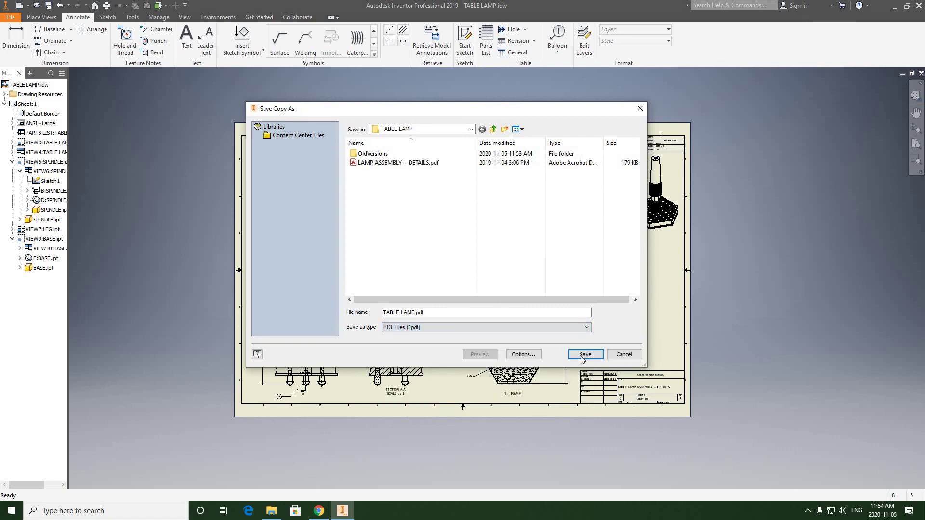
left_click(584, 357)
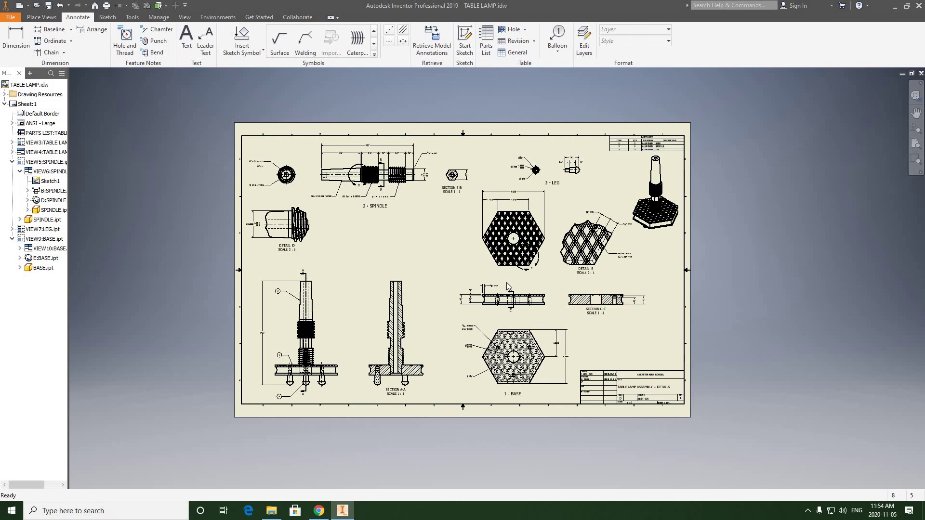
scroll(509, 286, "up", 3)
scroll(492, 287, "down", 1)
middle_click_drag(493, 284, 491, 289)
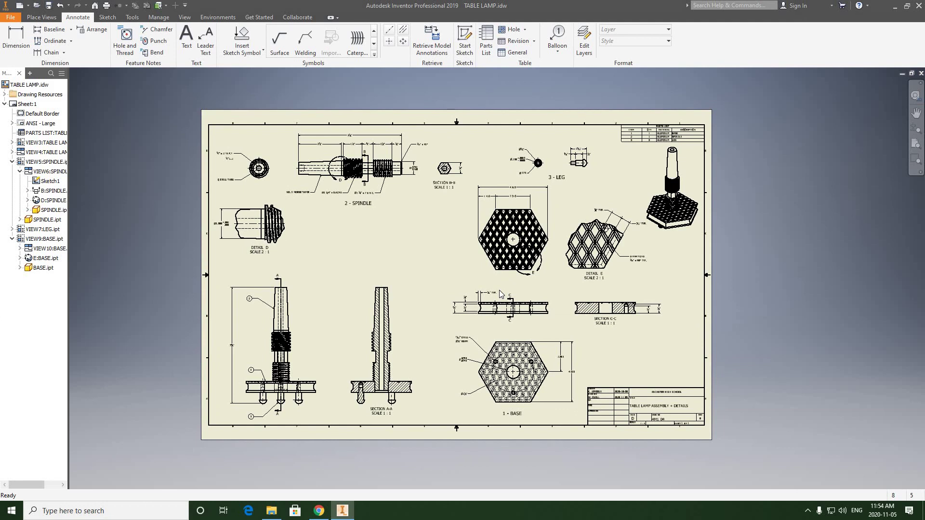